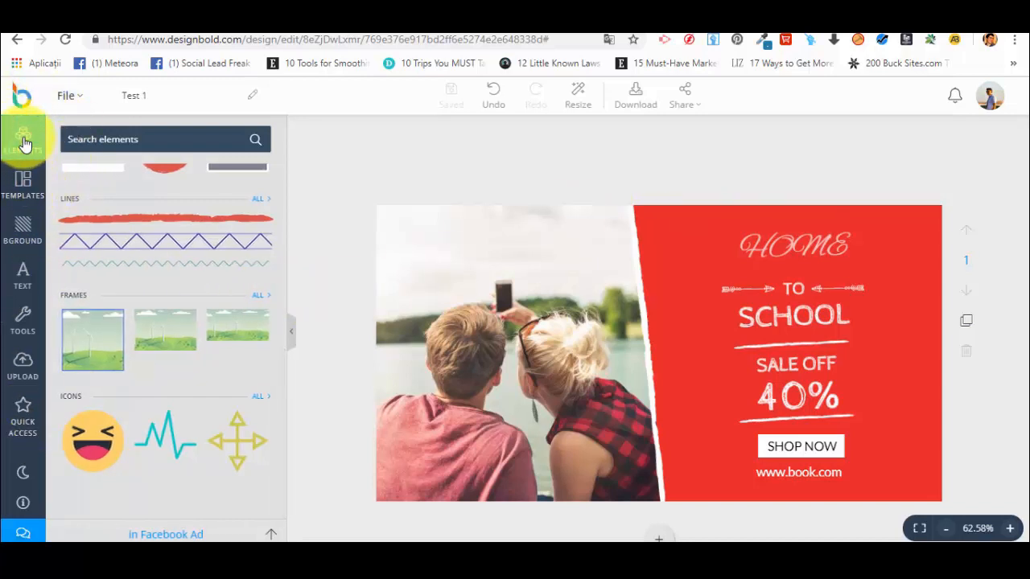
# Look through the element categories, open the complete icon collection and browse its designs.
pyautogui.scroll(4, 187, 240)
pyautogui.scroll(3, 187, 240)
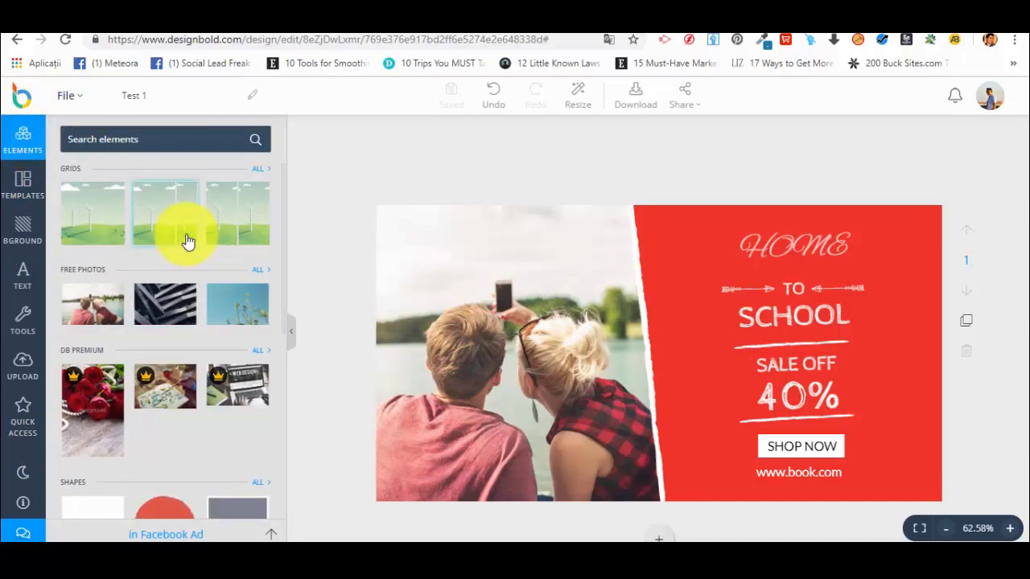
pyautogui.scroll(-5, 187, 240)
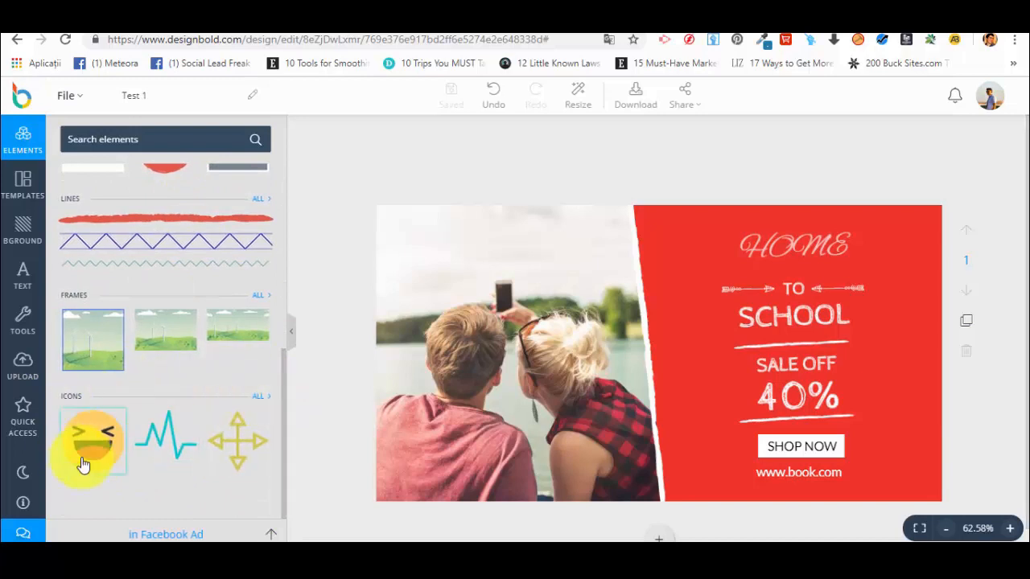
pyautogui.click(258, 398)
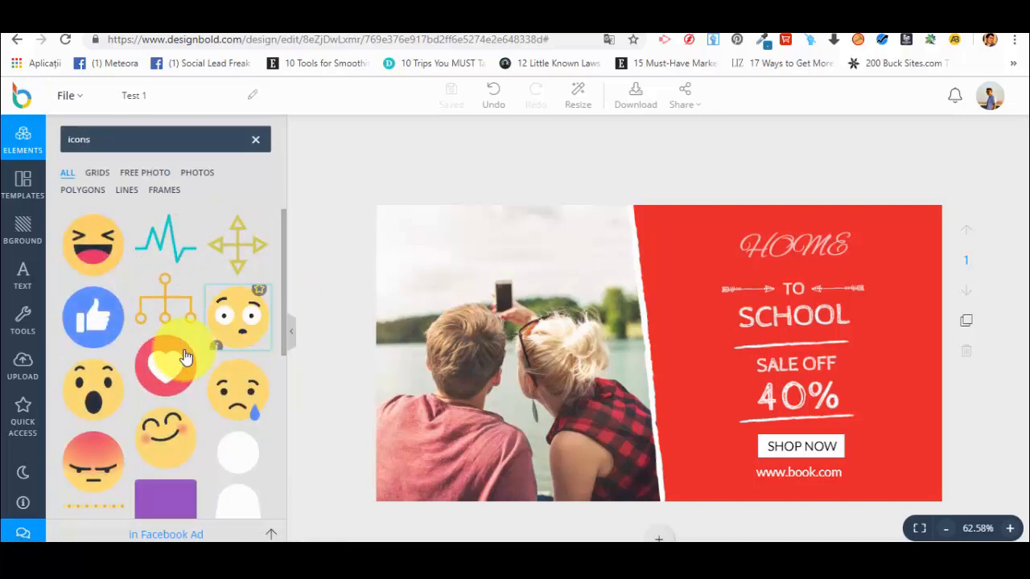
pyautogui.scroll(-1, 207, 332)
pyautogui.scroll(-2, 211, 330)
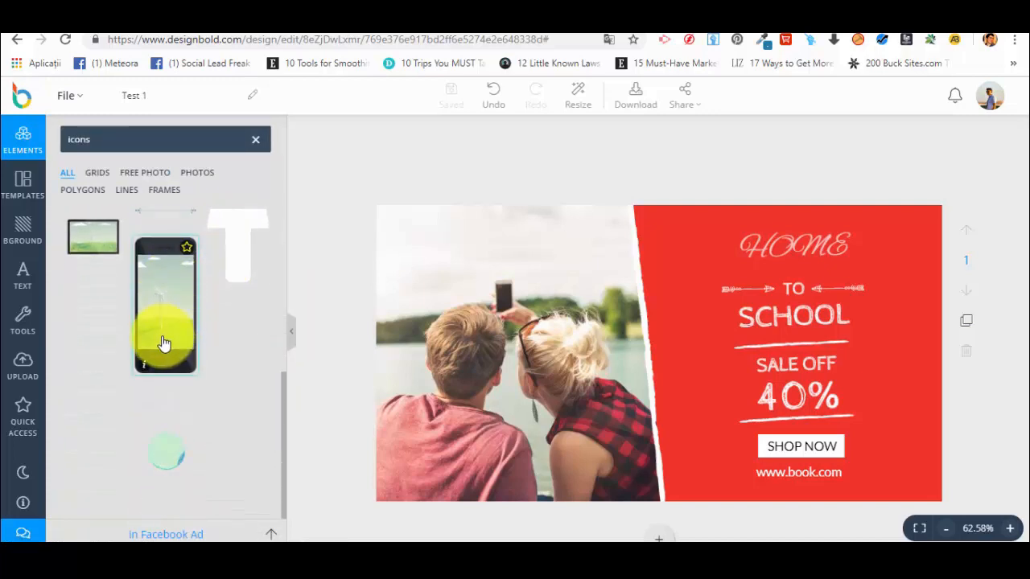
pyautogui.scroll(-3, 161, 338)
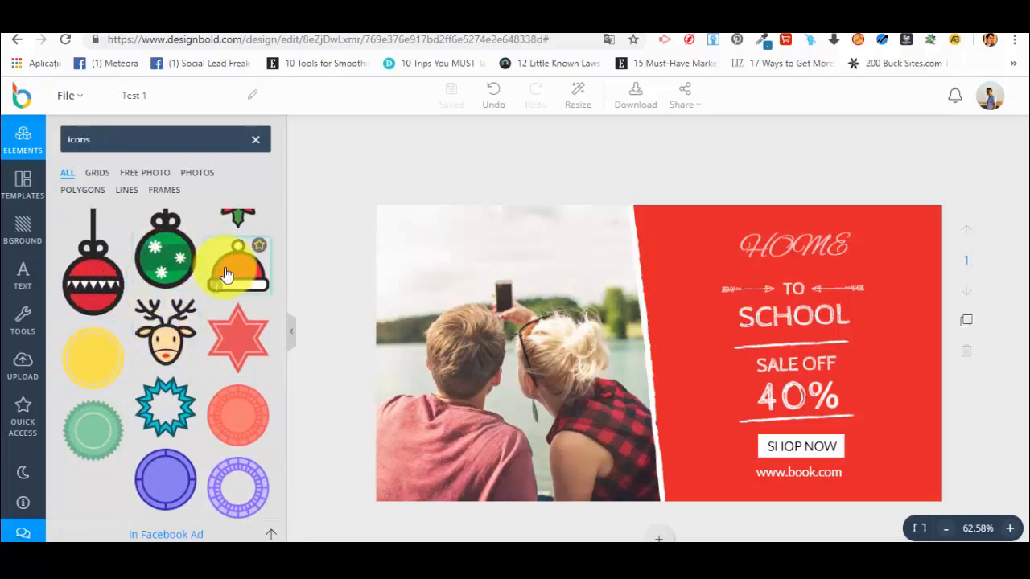
pyautogui.scroll(-2, 223, 287)
pyautogui.scroll(4, 214, 314)
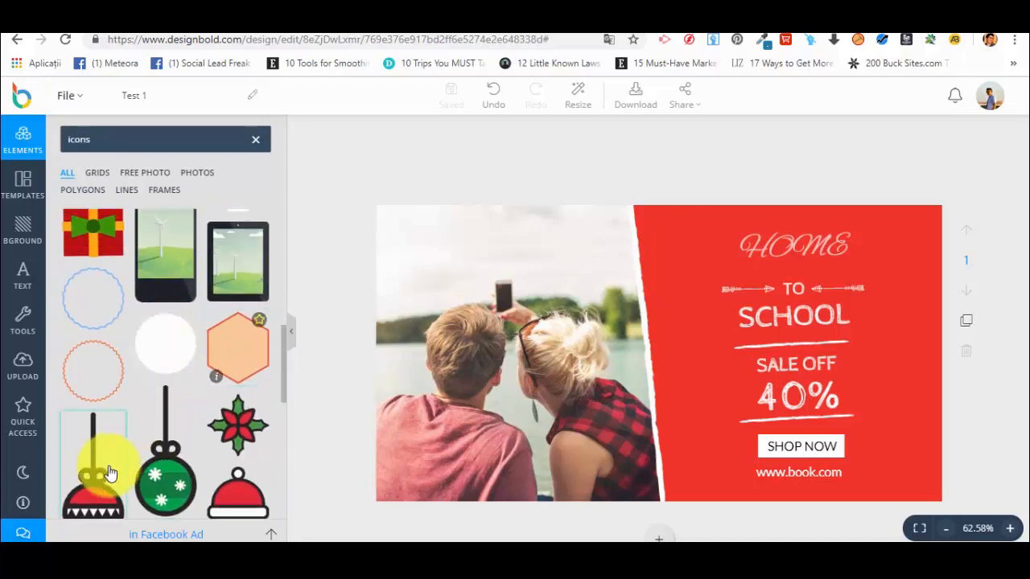
# Place the red Christmas ornament icon in the upper-left corner of the couple's photo, then delete it.
pyautogui.scroll(-1, 104, 402)
pyautogui.click(104, 364)
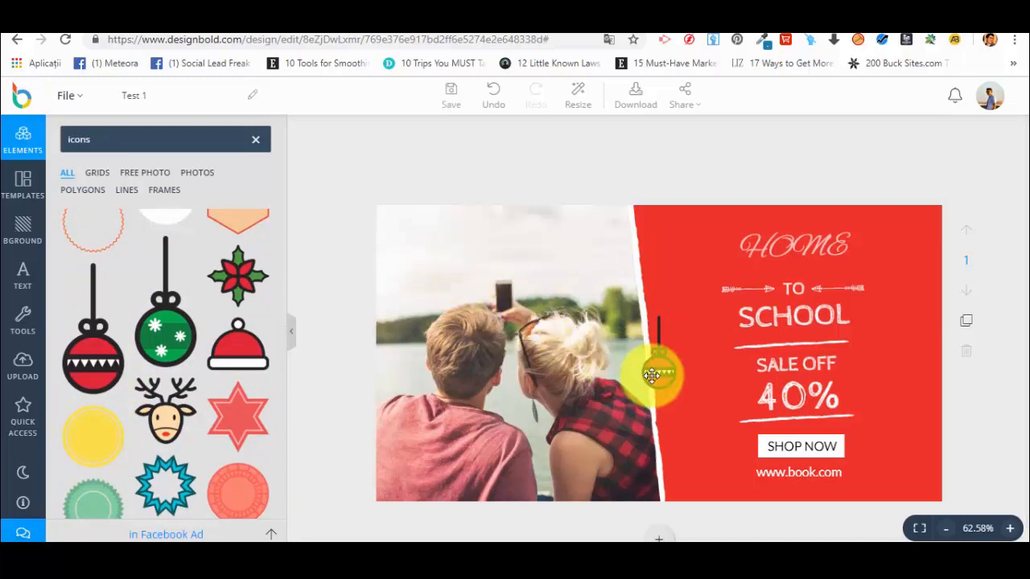
pyautogui.moveTo(655, 372); pyautogui.dragTo(425, 270)
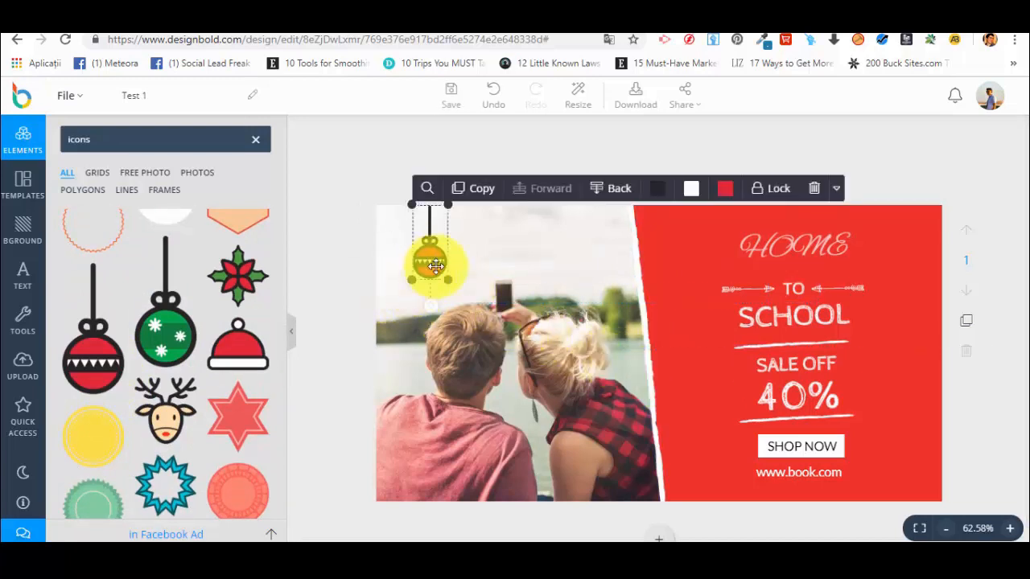
pyautogui.click(833, 188)
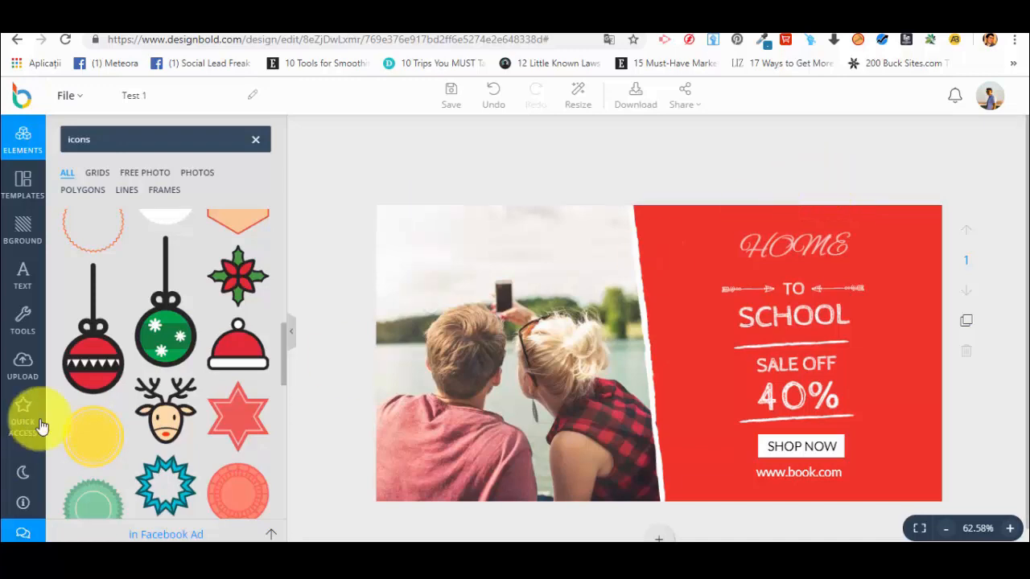
# Find the hand-drawn euro symbol among the icons, place it on the upper-left part of the photo, then delete it.
pyautogui.scroll(-6, 193, 322)
pyautogui.scroll(-3, 214, 306)
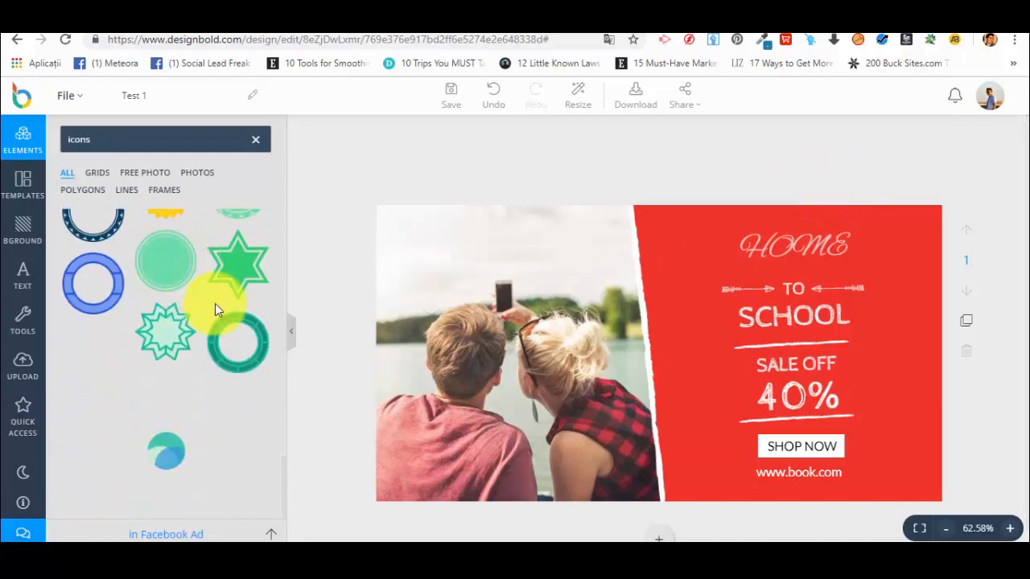
pyautogui.scroll(-3, 215, 303)
pyautogui.scroll(-6, 215, 303)
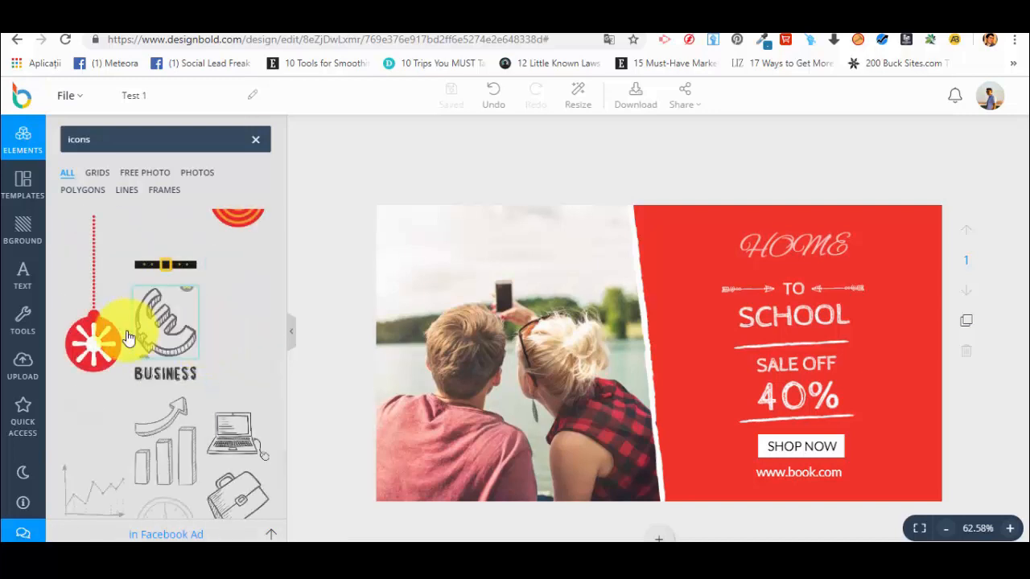
pyautogui.moveTo(165, 322); pyautogui.dragTo(419, 269)
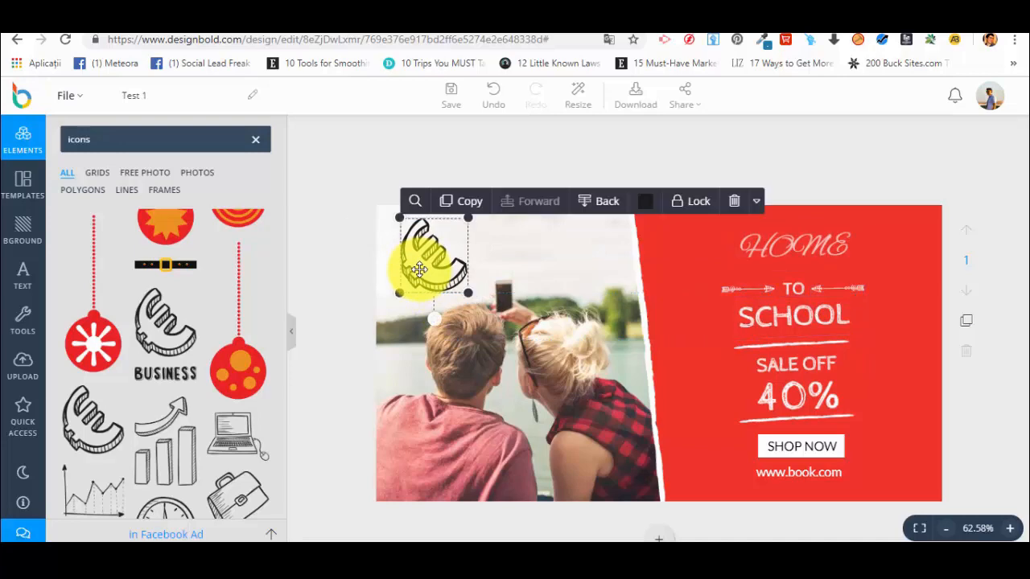
pyautogui.press('Delete')
# Try the hand-drawn clock icon and the @ icon in turn on the upper-left part of the photo, deleting each.
pyautogui.scroll(-3, 214, 399)
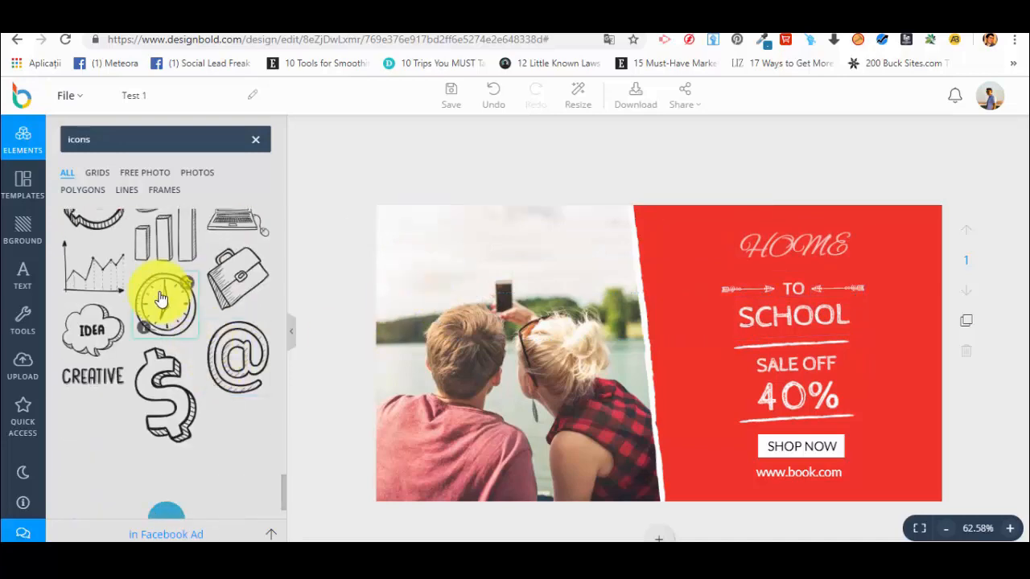
pyautogui.moveTo(156, 295); pyautogui.dragTo(441, 243)
pyautogui.press('Delete')
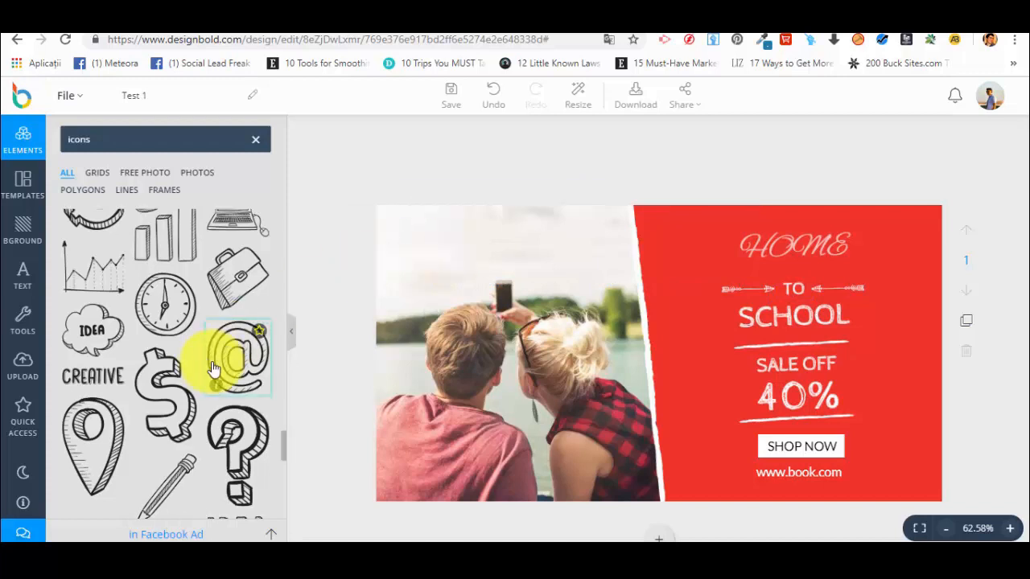
pyautogui.moveTo(218, 356); pyautogui.dragTo(420, 246)
pyautogui.press('Delete')
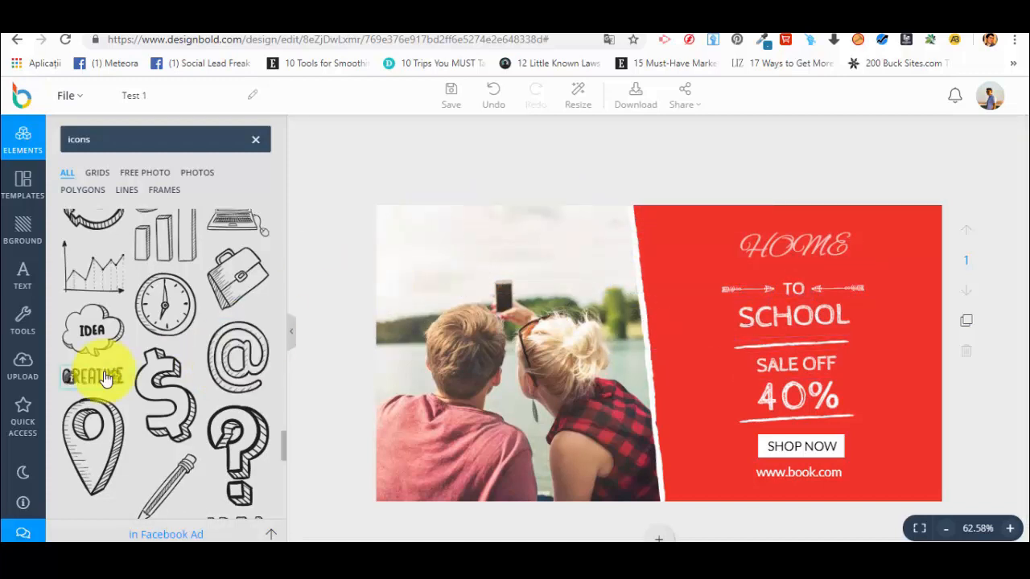
# Leave the icon collection and add the round white-bordered frame to the upper-left corner of the couple's photo.
pyautogui.scroll(-10, 120, 362)
pyautogui.scroll(10, 169, 344)
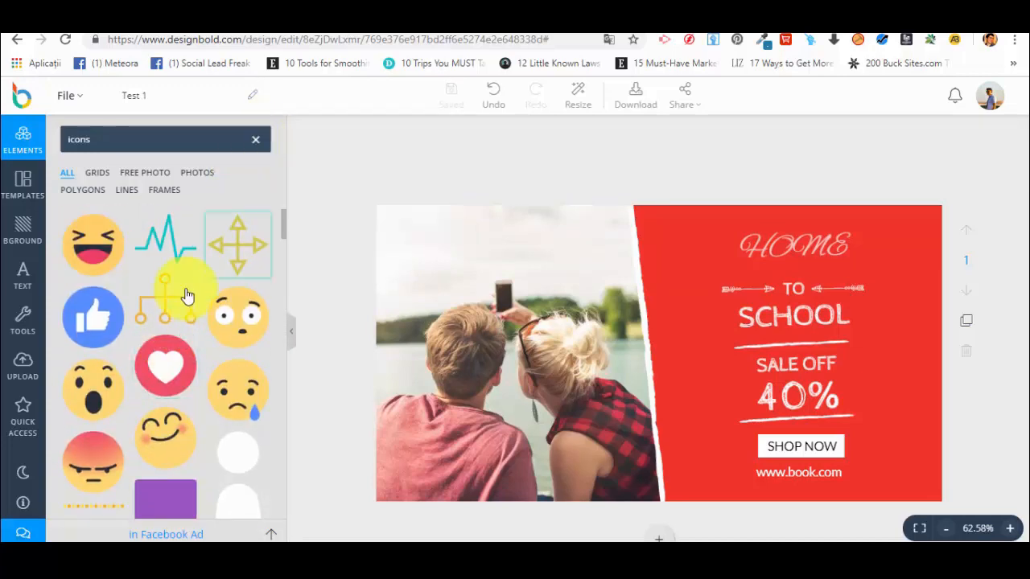
pyautogui.click(258, 143)
pyautogui.scroll(-5, 185, 318)
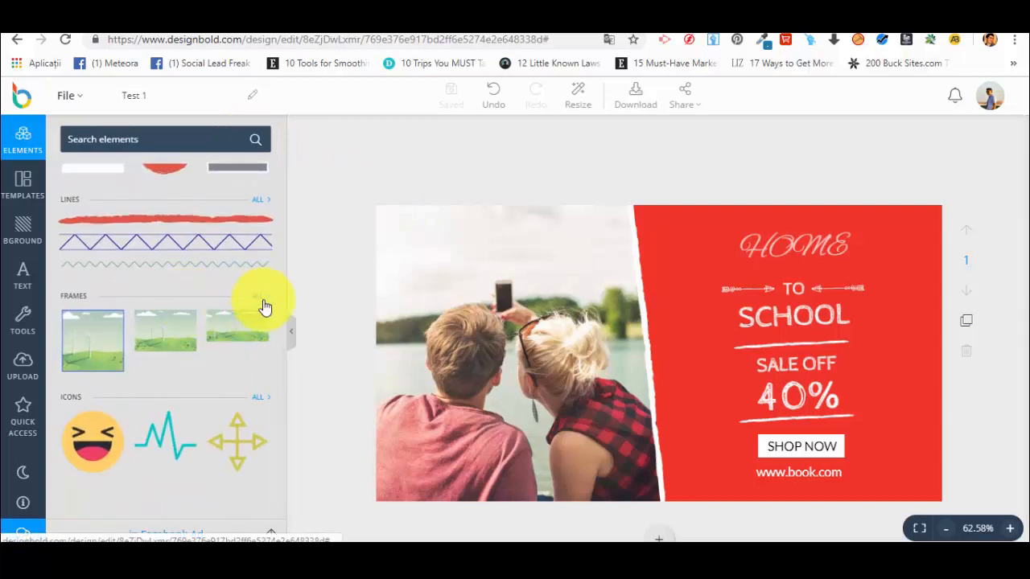
pyautogui.click(259, 297)
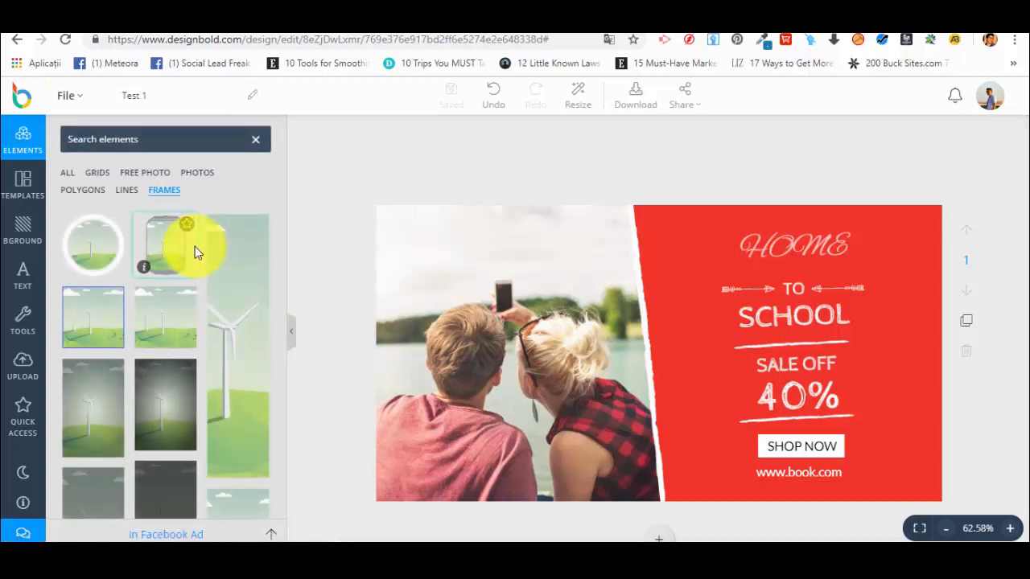
pyautogui.click(92, 239)
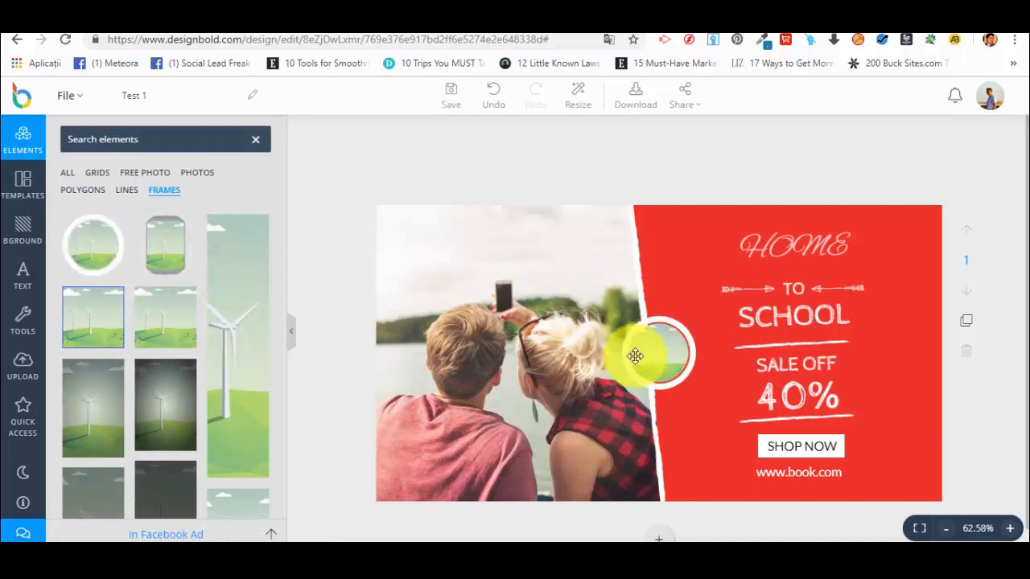
pyautogui.moveTo(644, 353); pyautogui.dragTo(400, 269)
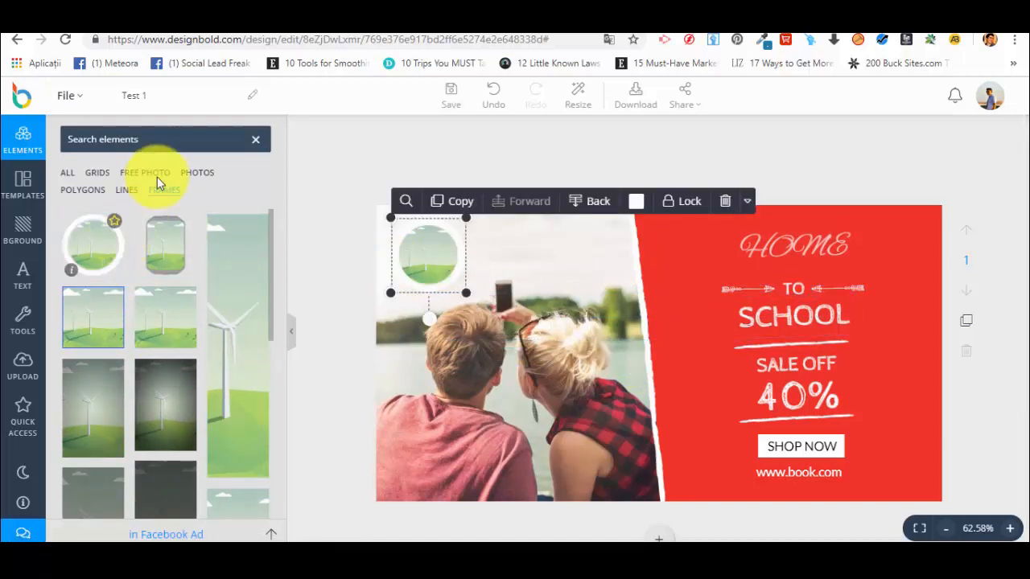
# Enlarge the round frame and fill it with the free photo of the person in a dark red robe.
pyautogui.click(148, 179)
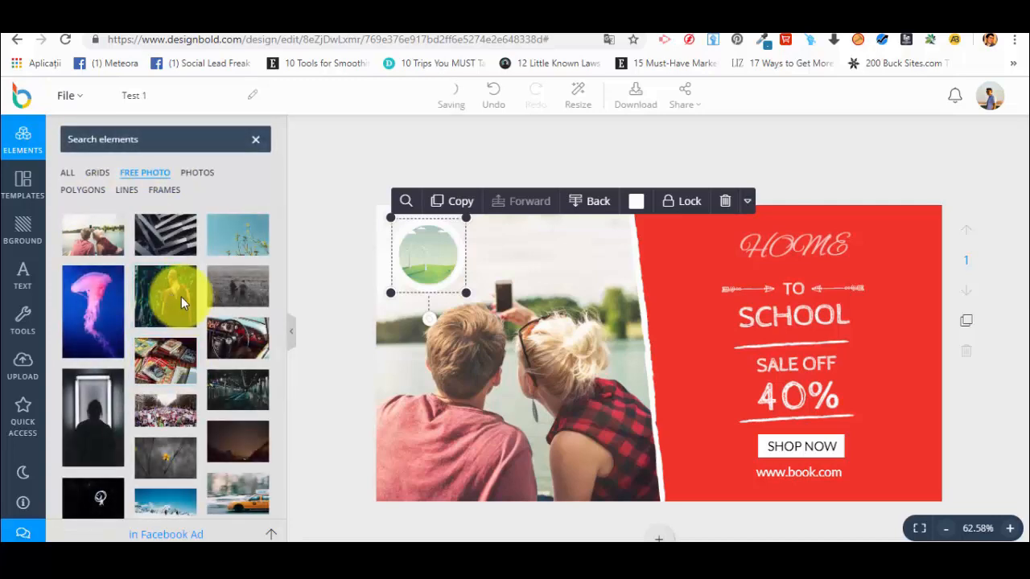
pyautogui.moveTo(181, 297); pyautogui.dragTo(302, 276)
pyautogui.click(411, 276)
pyautogui.moveTo(466, 294); pyautogui.dragTo(599, 443)
pyautogui.moveTo(179, 292); pyautogui.dragTo(547, 336)
# Reposition the round frame, adjust the crop of the photo inside it, then delete the frame.
pyautogui.moveTo(408, 241); pyautogui.dragTo(457, 298)
pyautogui.doubleClick(471, 309)
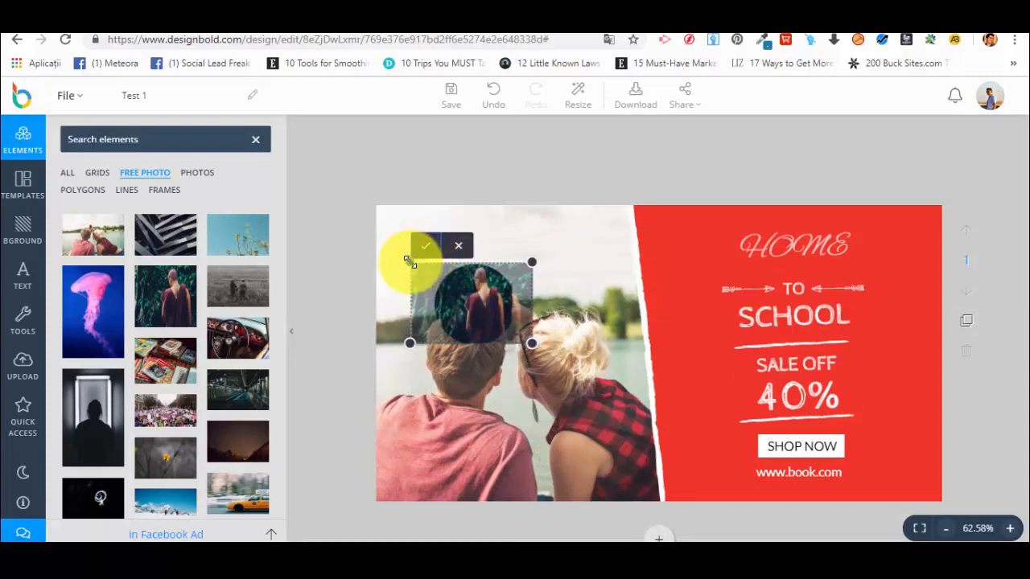
pyautogui.moveTo(410, 263)
pyautogui.mouseDown()
pyautogui.moveTo(421, 282)
pyautogui.moveTo(391, 259)
pyautogui.moveTo(410, 276)
pyautogui.mouseUp()
pyautogui.click(433, 223)
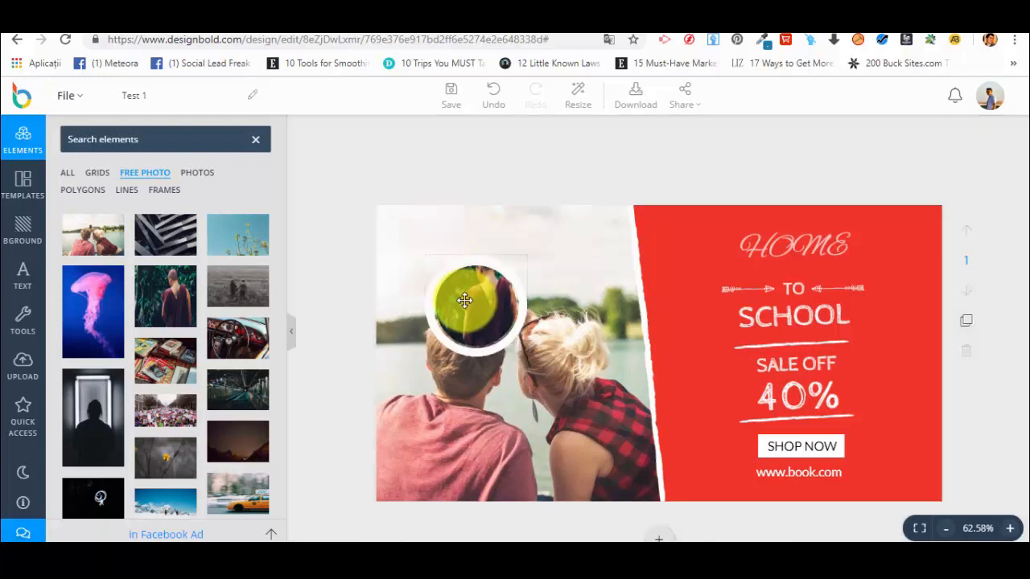
pyautogui.click(472, 274)
pyautogui.click(769, 207)
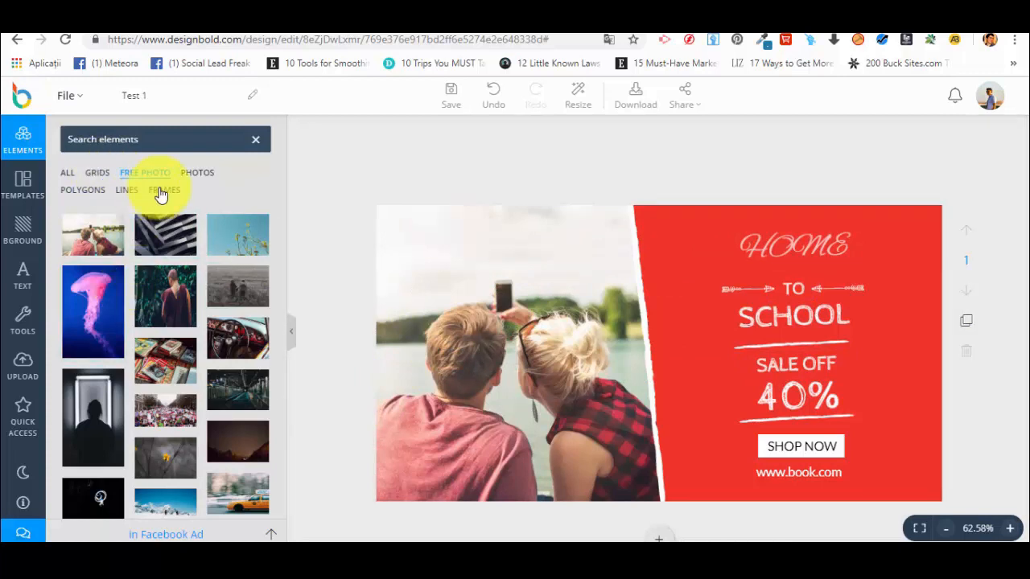
# Browse the polygon shapes, then apply the grid with two equal columns to the design.
pyautogui.click(95, 194)
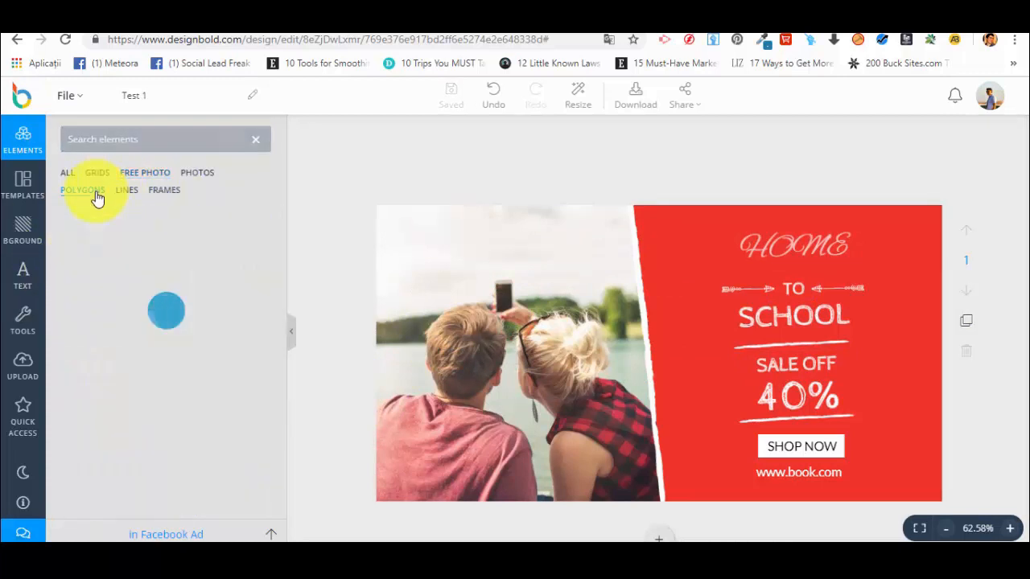
pyautogui.scroll(-1, 148, 364)
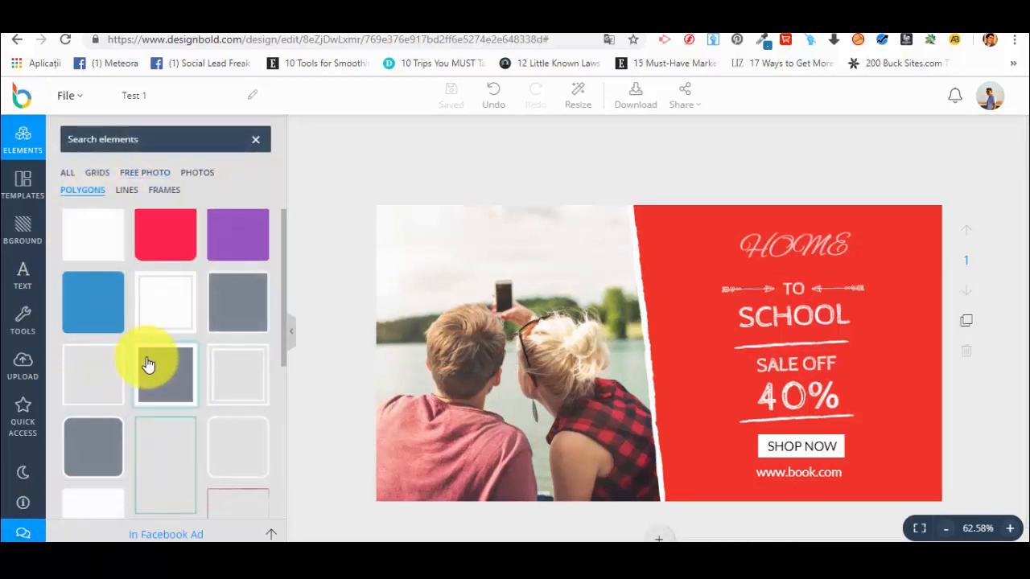
pyautogui.scroll(-3, 148, 365)
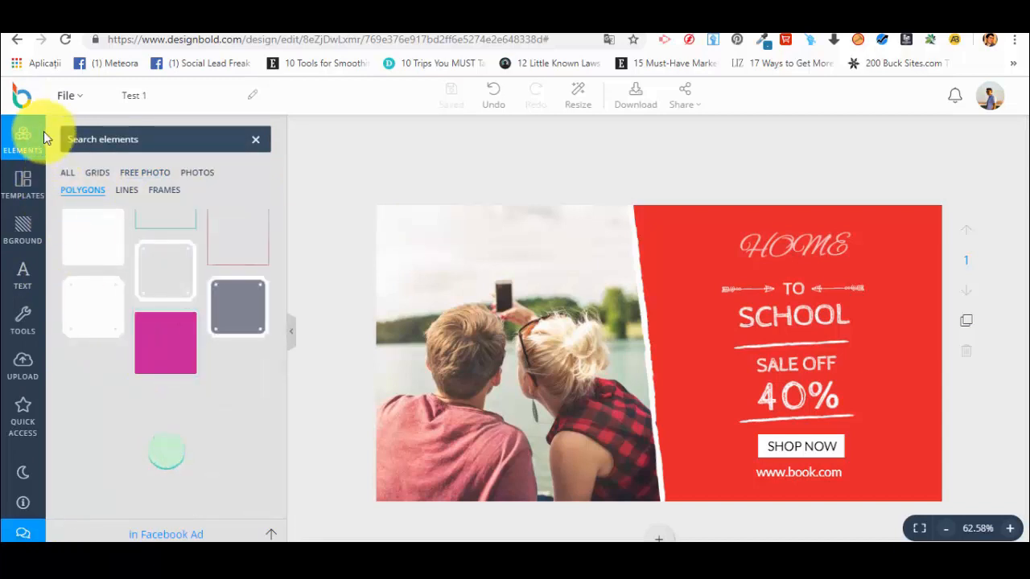
pyautogui.click(255, 140)
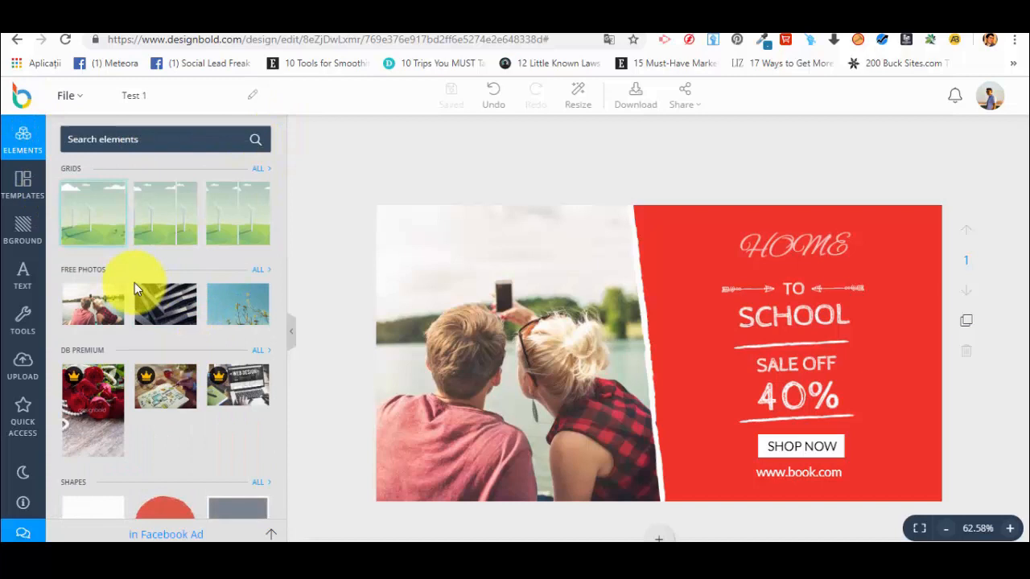
pyautogui.click(240, 206)
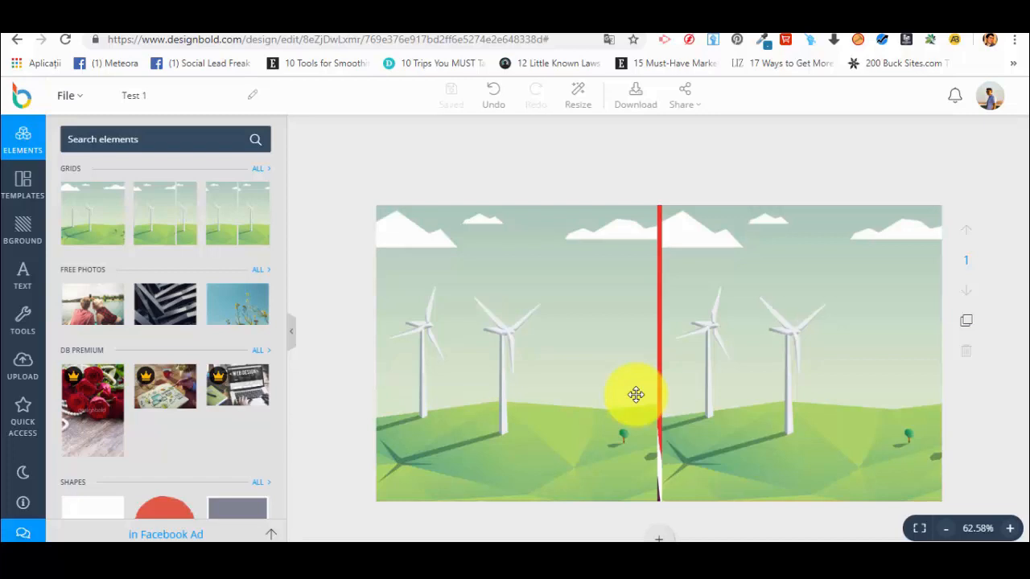
# Apply the five-cell grid with two cells in the upper row and three in the lower row from the full grid collection.
pyautogui.click(258, 170)
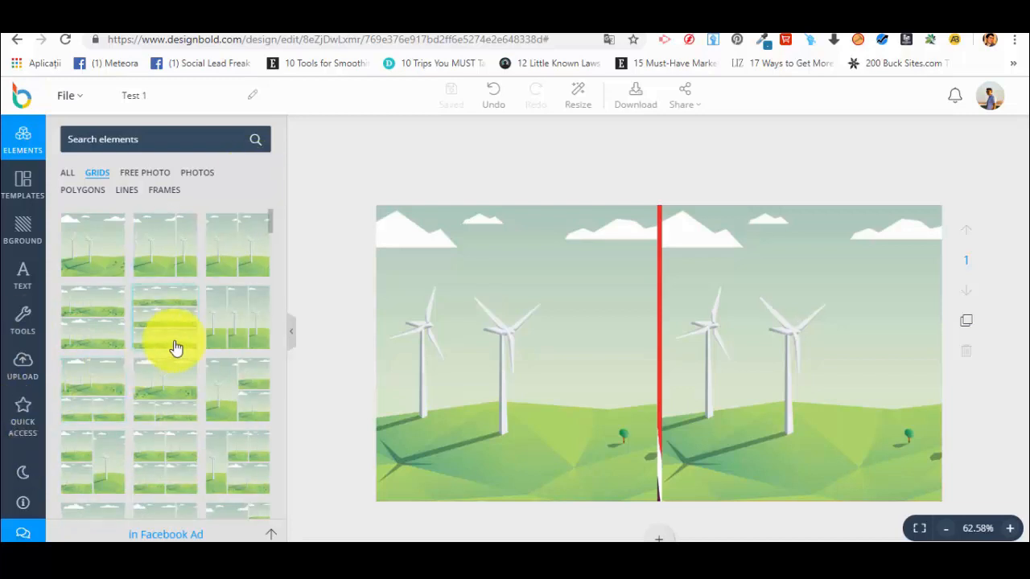
pyautogui.scroll(-2, 209, 398)
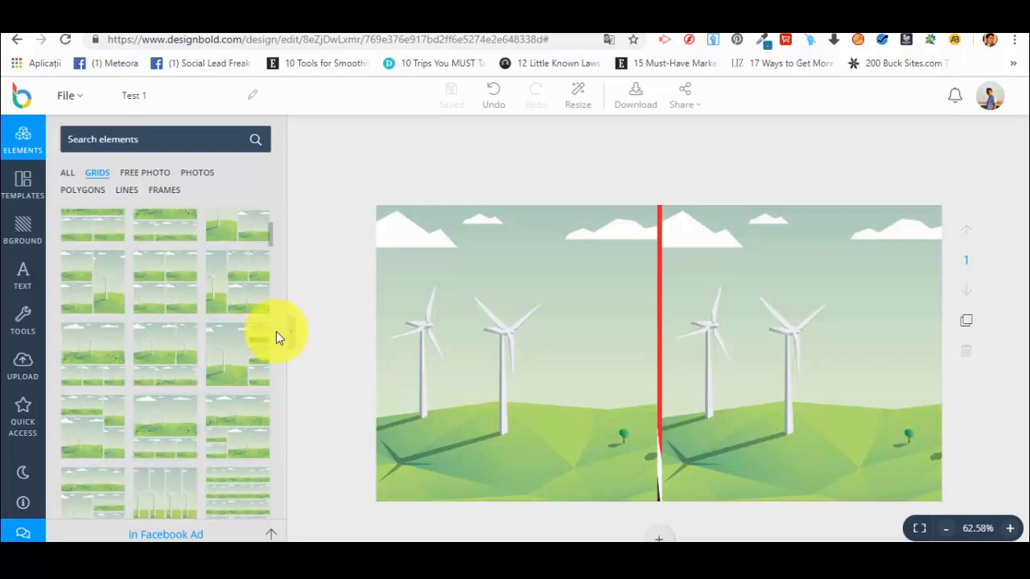
pyautogui.scroll(-1, 348, 354)
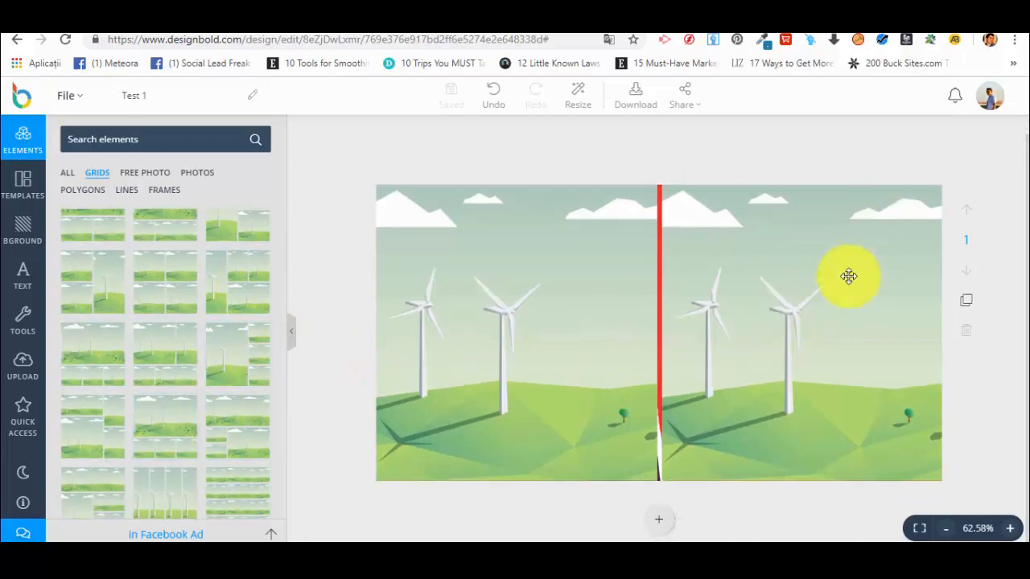
pyautogui.scroll(-1, 215, 432)
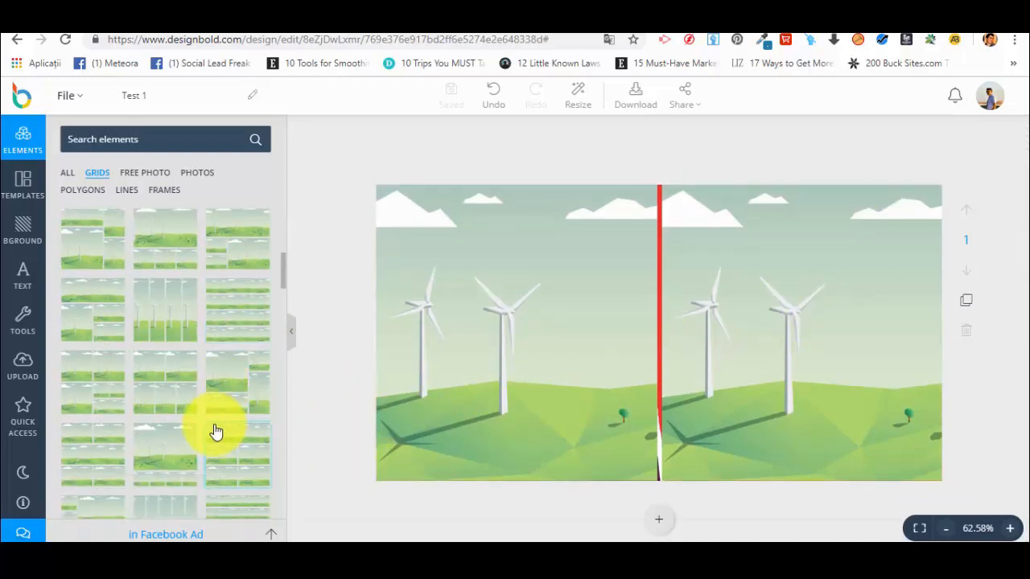
pyautogui.click(188, 374)
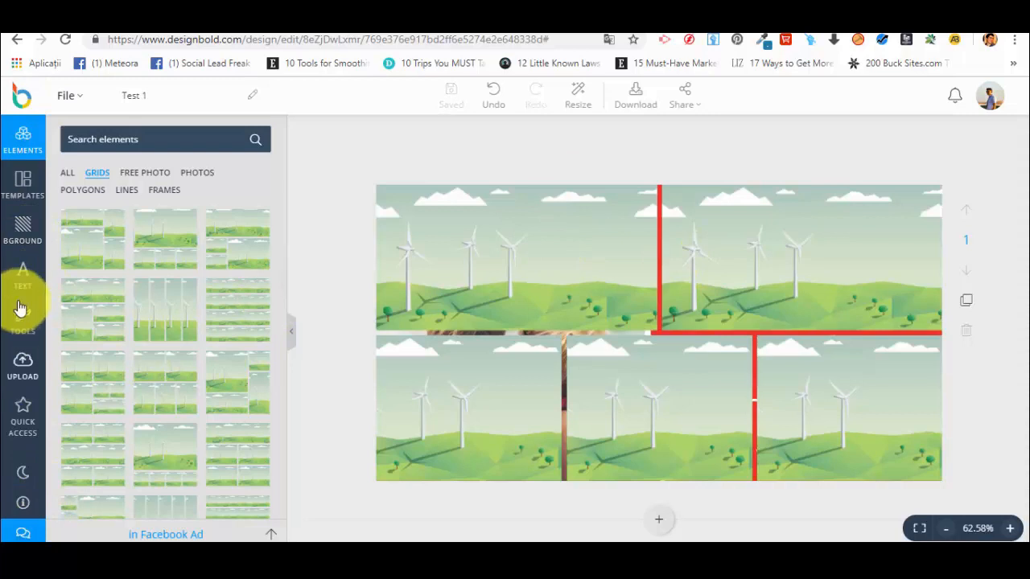
# Fill the five grid cells with free photos of the couple, the two children, the steering wheel, the books and the silhouetted person.
pyautogui.click(146, 173)
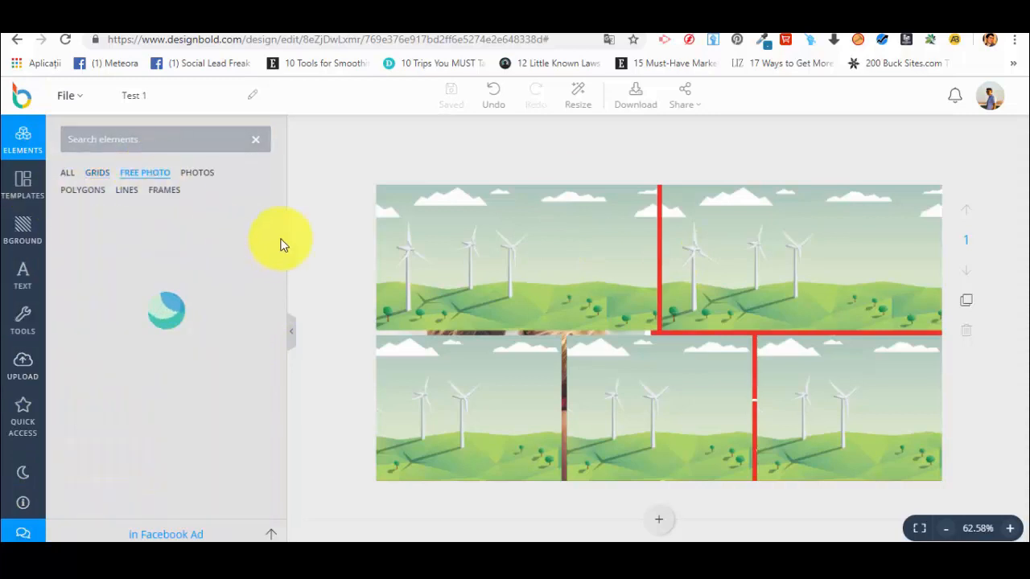
pyautogui.moveTo(90, 233); pyautogui.dragTo(451, 225)
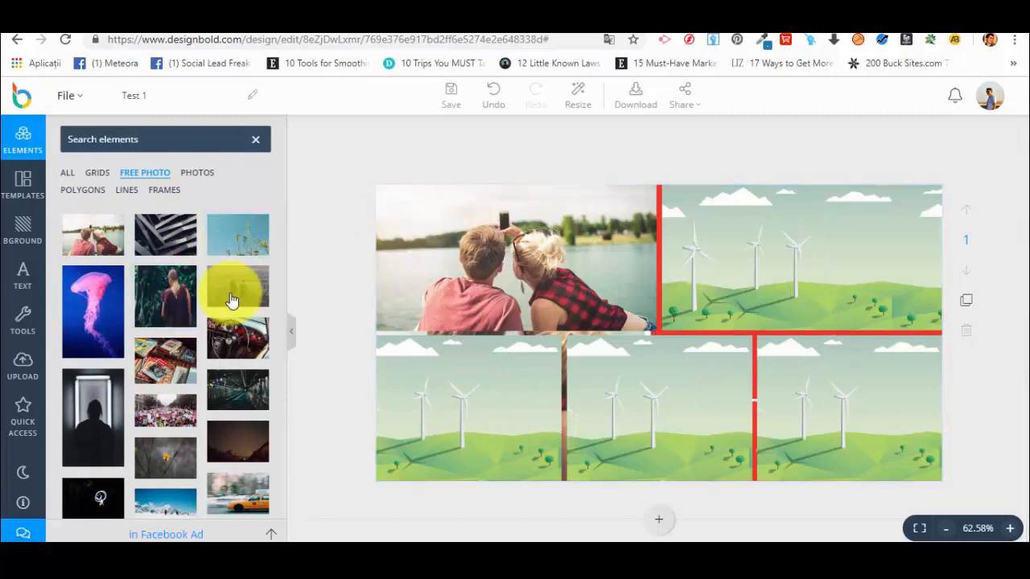
pyautogui.moveTo(231, 300); pyautogui.dragTo(667, 230)
pyautogui.moveTo(229, 342); pyautogui.dragTo(391, 361)
pyautogui.moveTo(165, 359); pyautogui.dragTo(682, 376)
pyautogui.moveTo(87, 426); pyautogui.dragTo(839, 405)
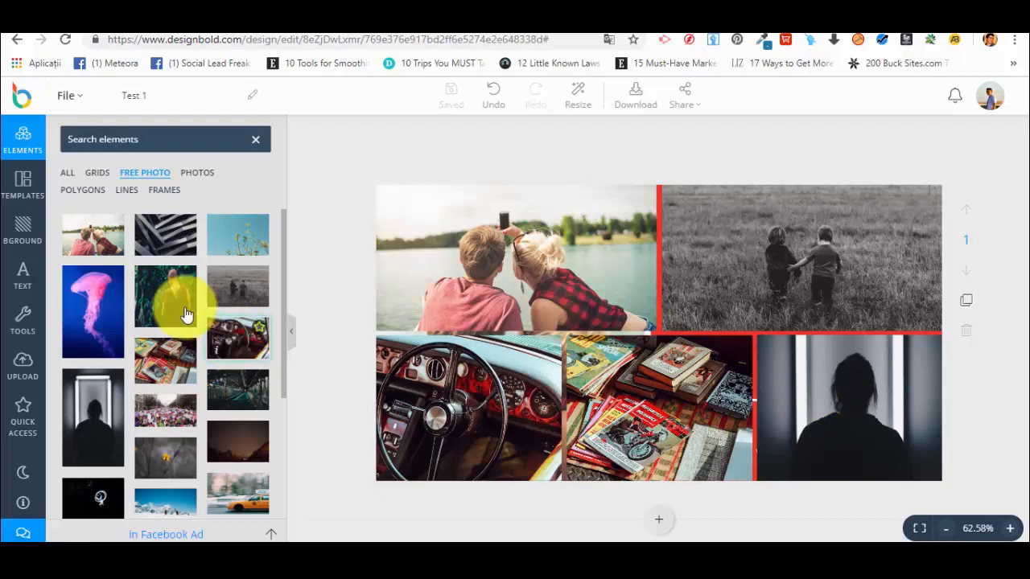
# Try the indigo background colour from the user palette, then delete that background.
pyautogui.click(29, 243)
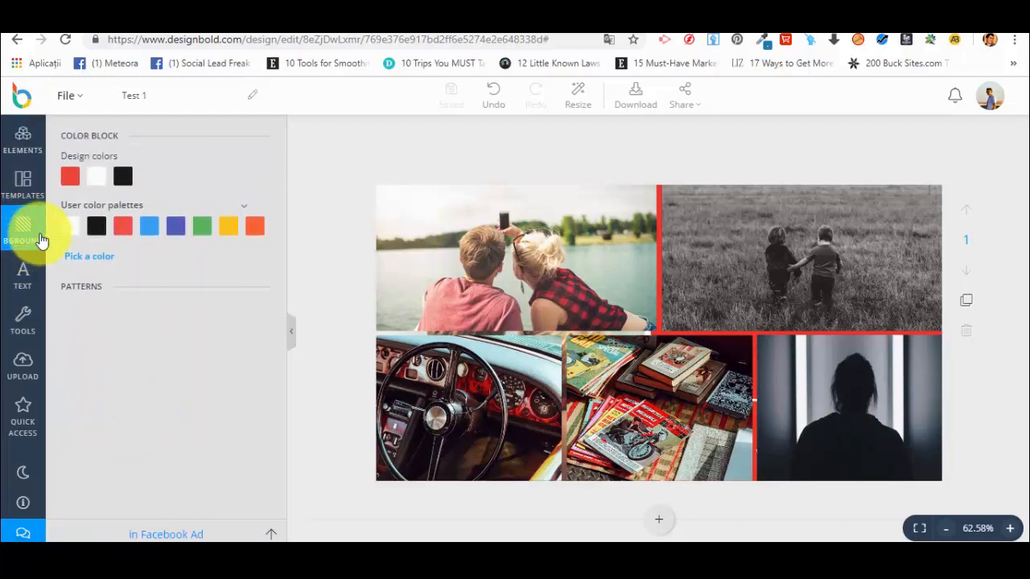
pyautogui.click(174, 229)
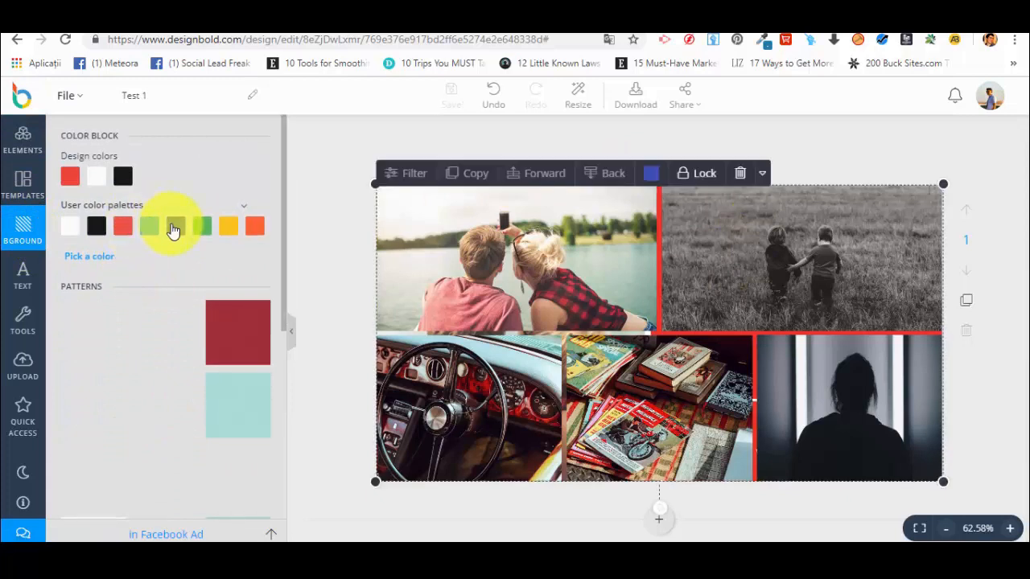
pyautogui.click(736, 183)
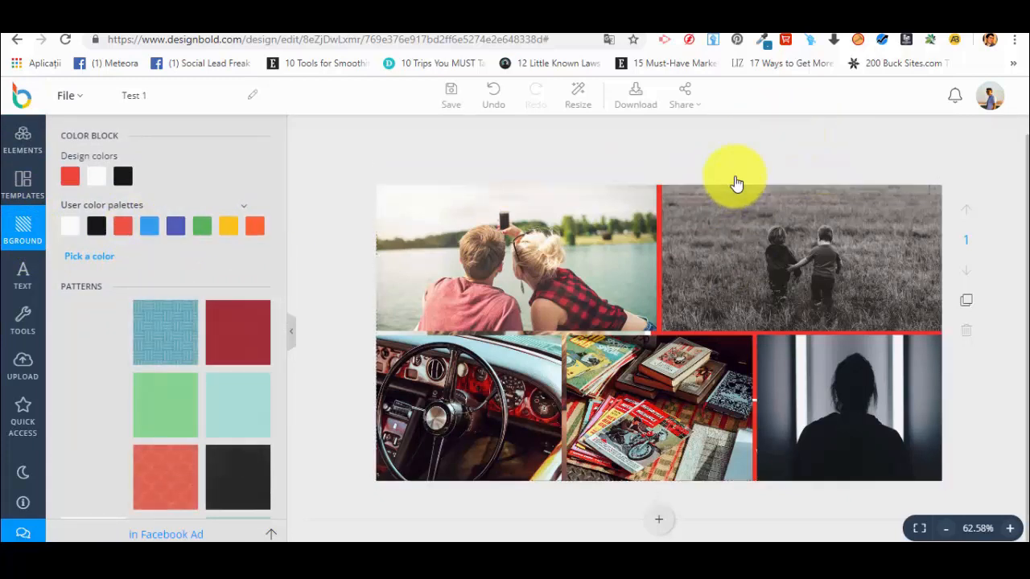
# Delete the five-cell photo grid and the "HOME" text from the design.
pyautogui.click(880, 212)
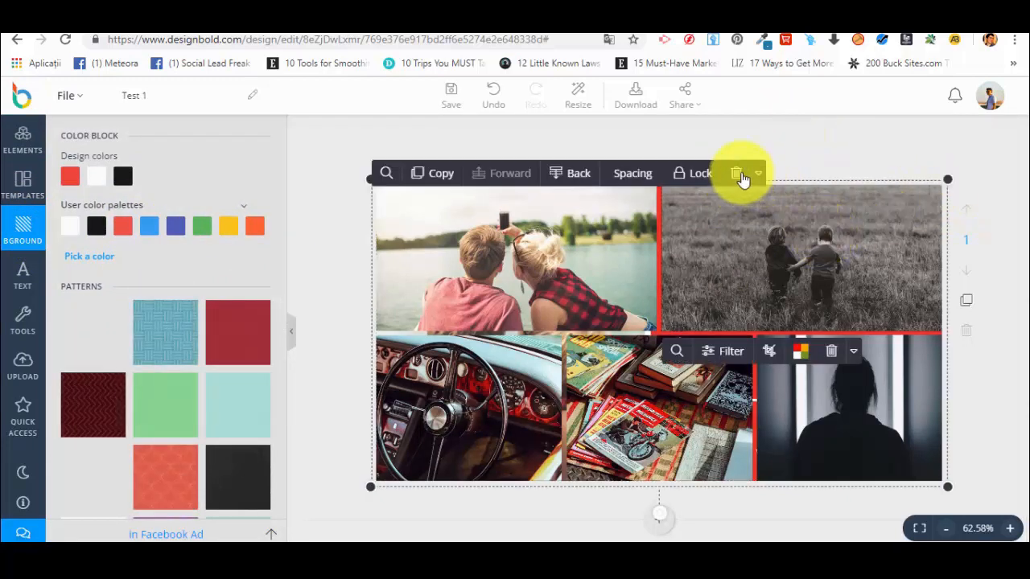
pyautogui.click(735, 174)
pyautogui.click(793, 227)
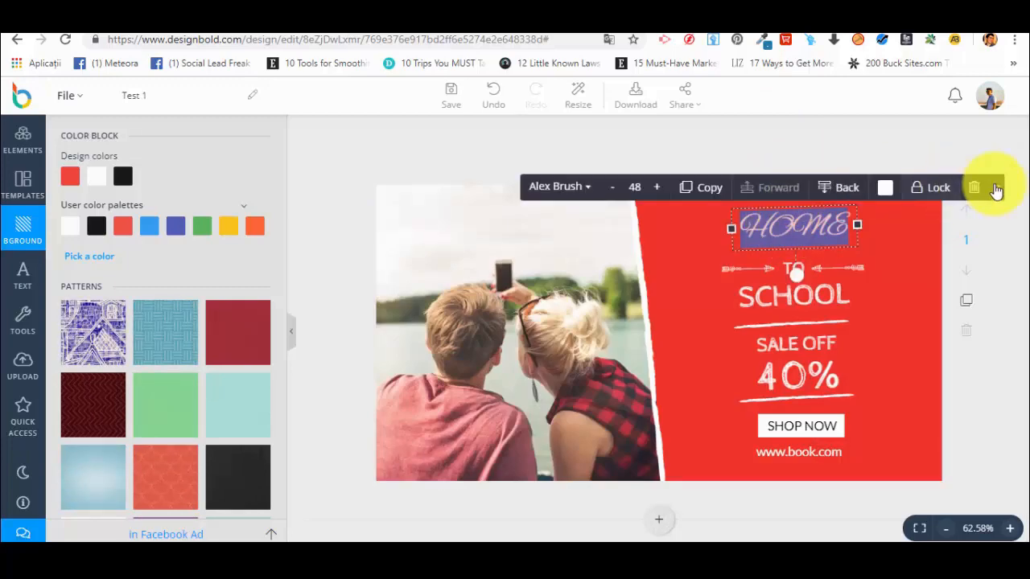
pyautogui.click(971, 187)
# Delete the red shape, the photo of the couple and the "SHOP NOW" text from the design.
pyautogui.click(861, 236)
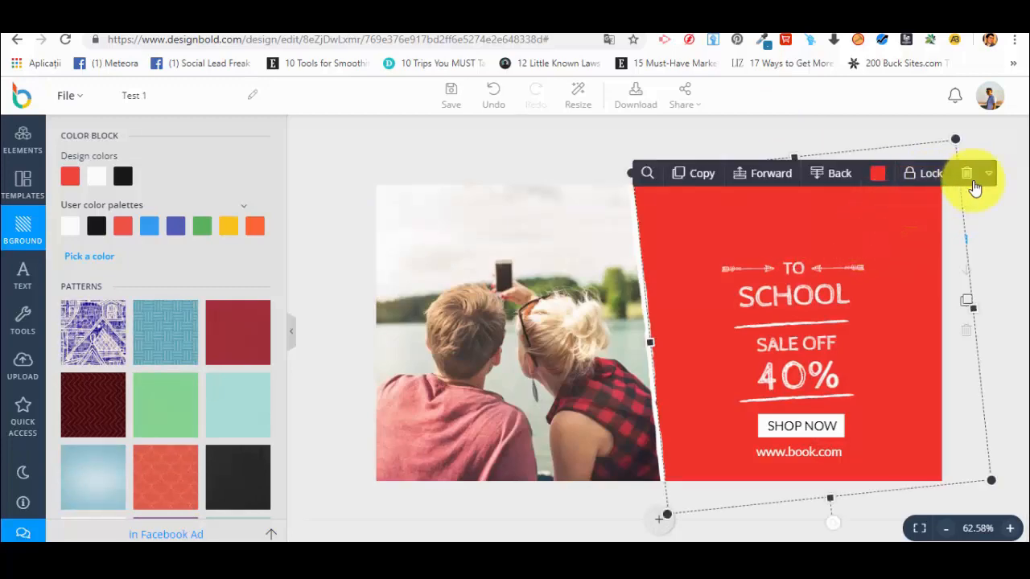
pyautogui.click(975, 185)
pyautogui.click(627, 259)
pyautogui.click(733, 180)
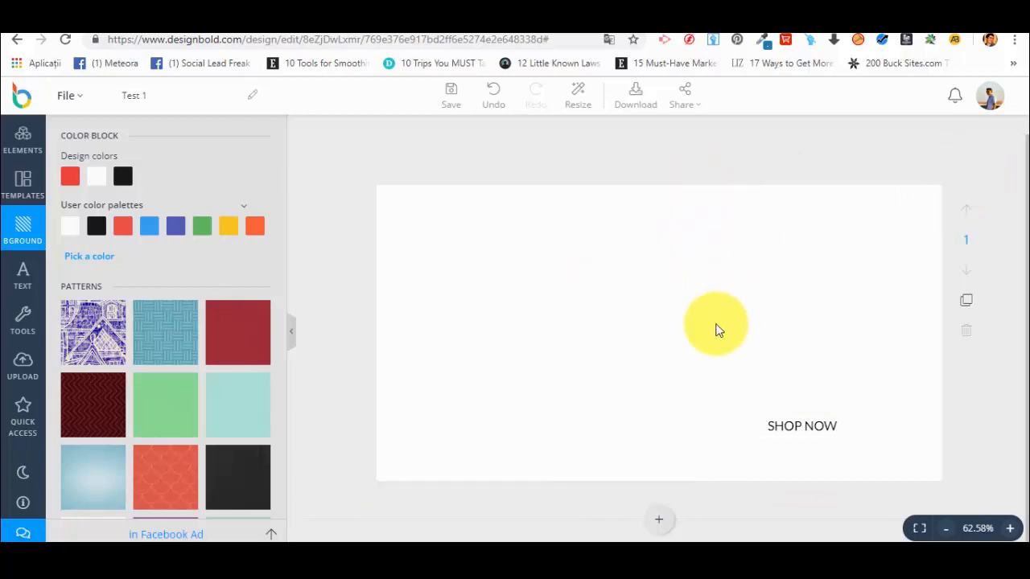
pyautogui.click(807, 431)
pyautogui.click(976, 402)
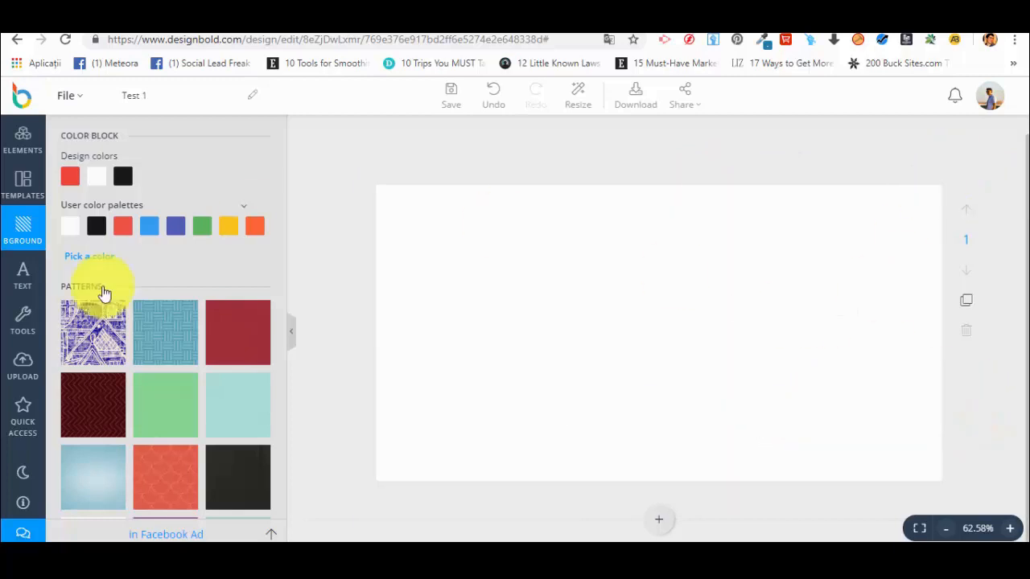
# Try black, indigo and yellow from the user palette as the design's background colour.
pyautogui.click(97, 225)
pyautogui.click(178, 226)
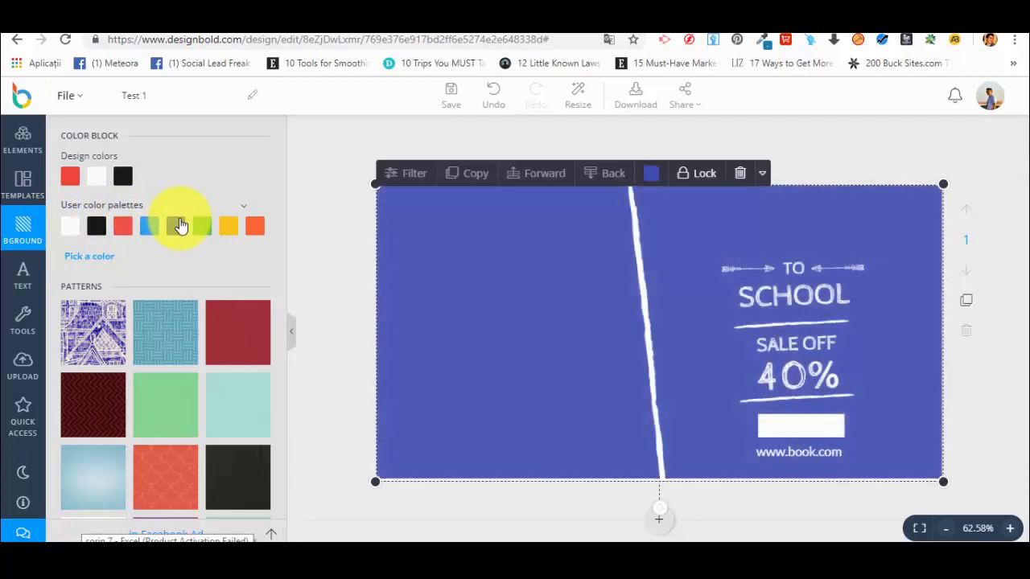
pyautogui.click(229, 225)
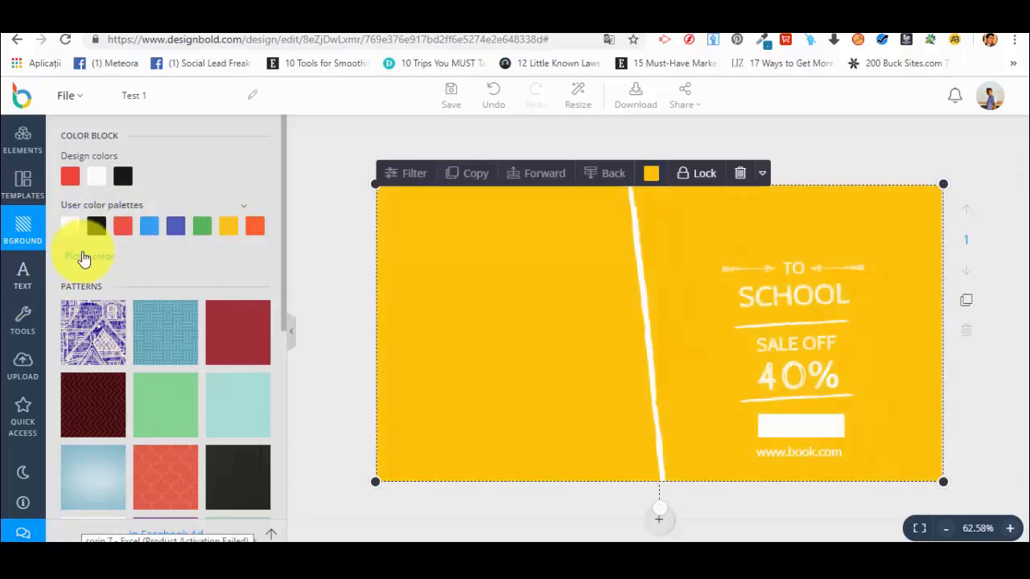
# Try the blue weave, plain dark red, coral scallop and dark red zigzag patterns as the background.
pyautogui.scroll(-2, 127, 298)
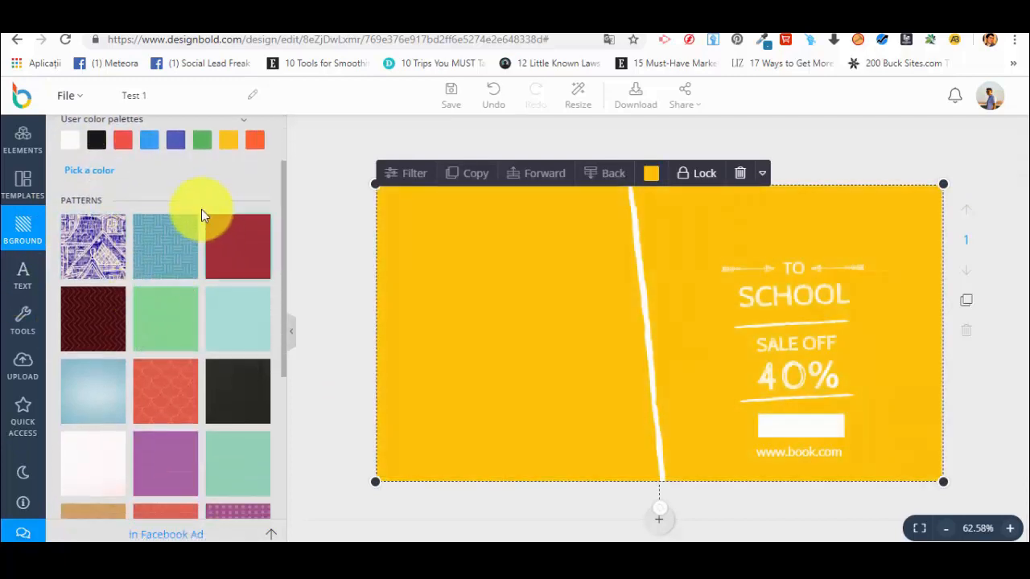
pyautogui.click(167, 236)
pyautogui.click(236, 260)
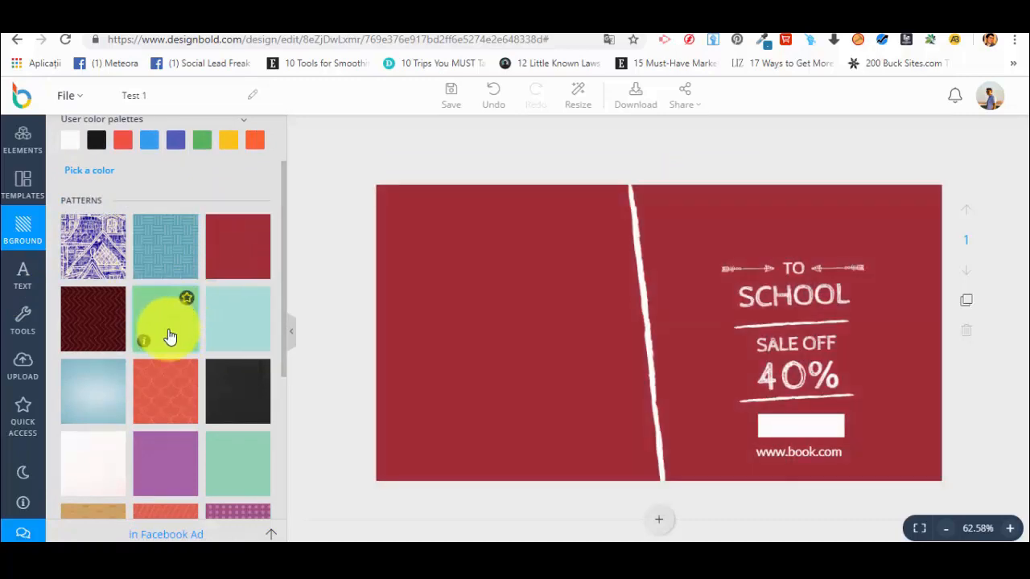
pyautogui.click(163, 391)
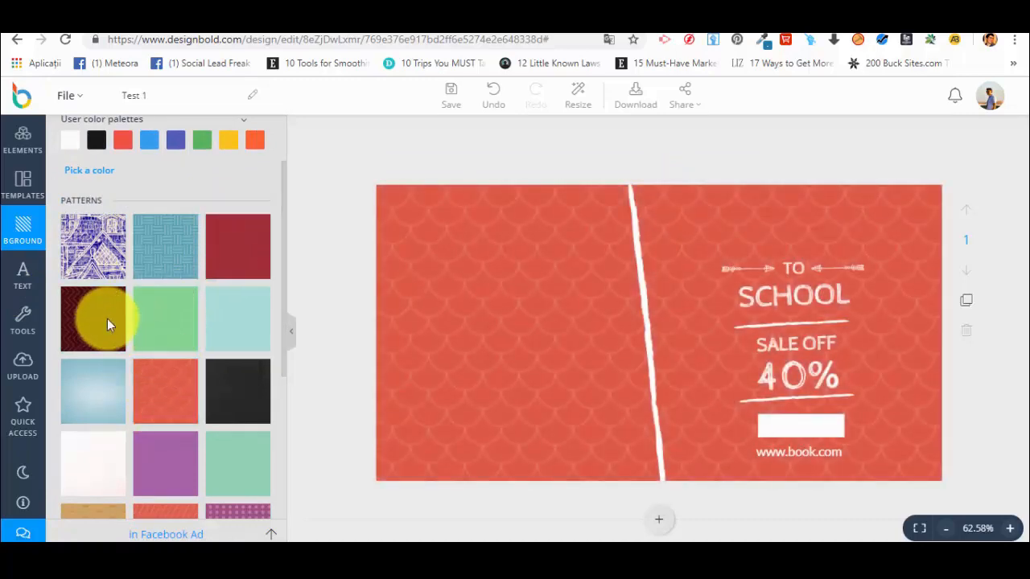
pyautogui.click(107, 318)
# Look through more background patterns and apply the light blue textured one to the design.
pyautogui.scroll(-4, 96, 310)
pyautogui.scroll(-4, 96, 310)
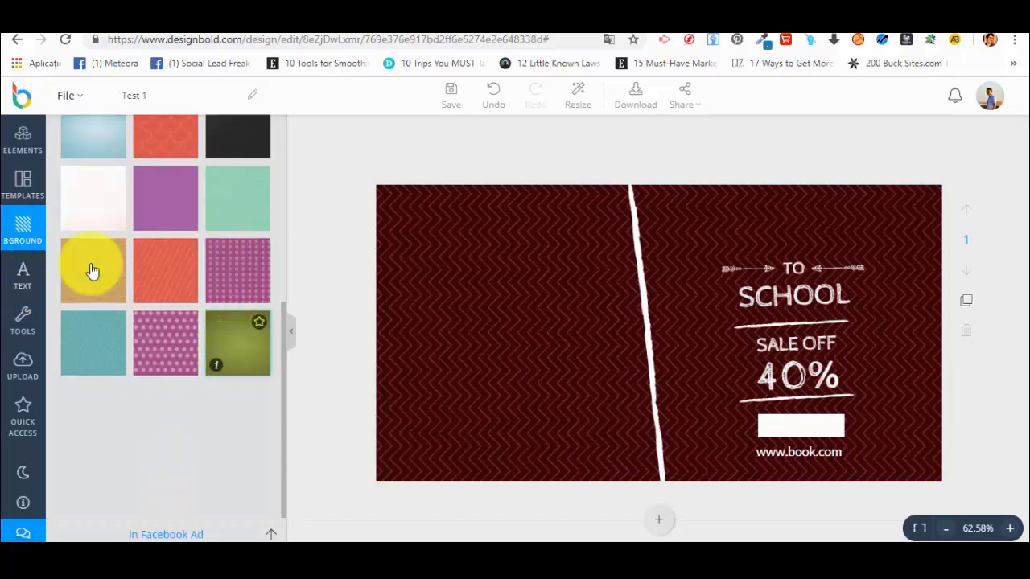
pyautogui.click(86, 137)
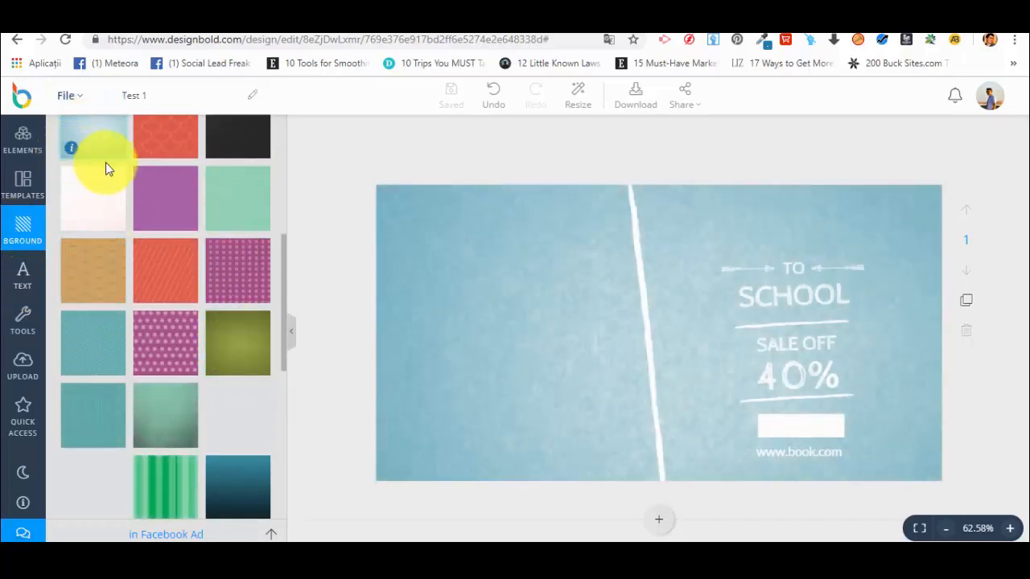
# Add the green "TEXT HERE" banner to the left half of the design and change its text to "Test 1".
pyautogui.click(22, 280)
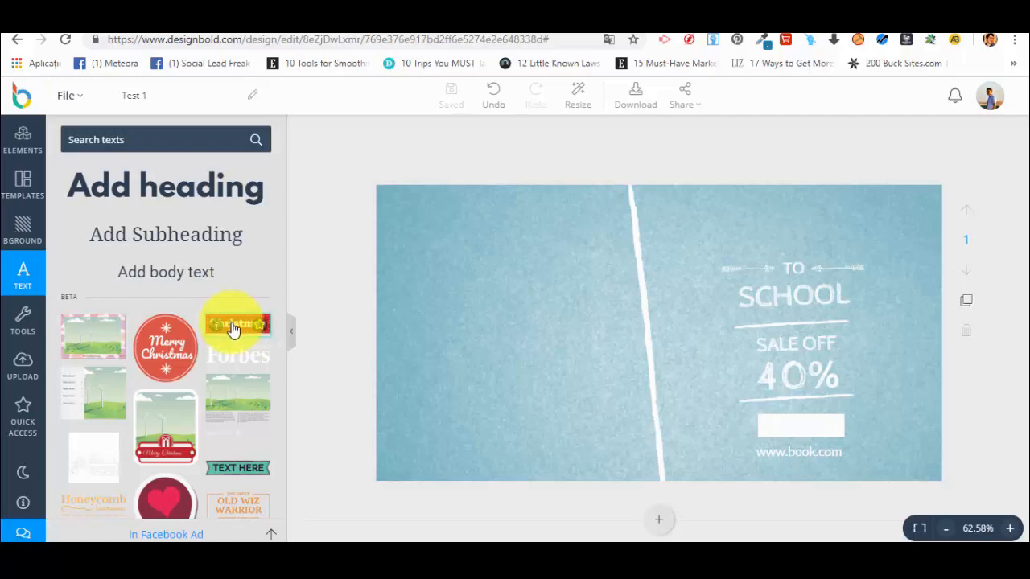
pyautogui.scroll(-2, 231, 330)
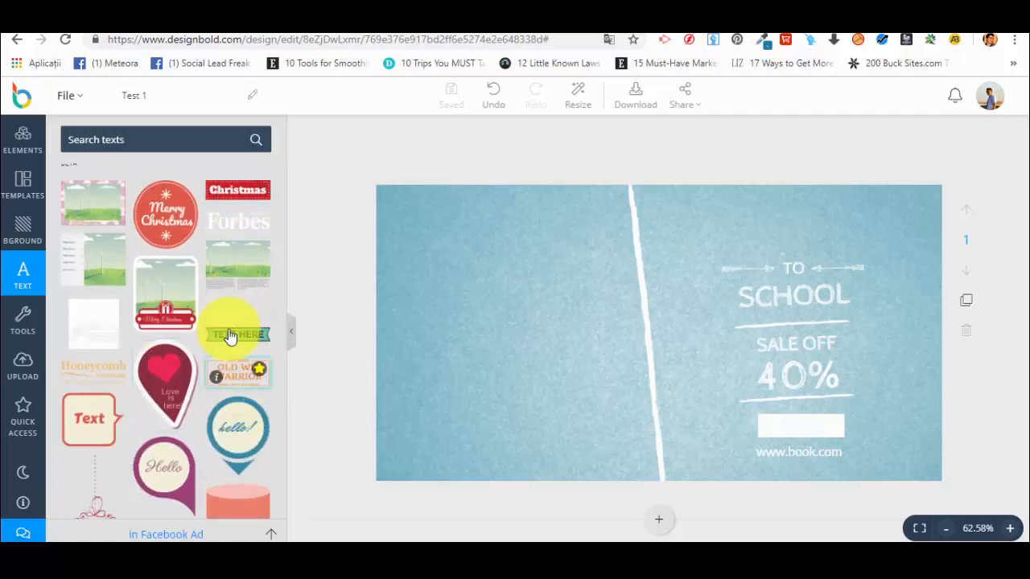
pyautogui.moveTo(228, 340); pyautogui.dragTo(536, 360)
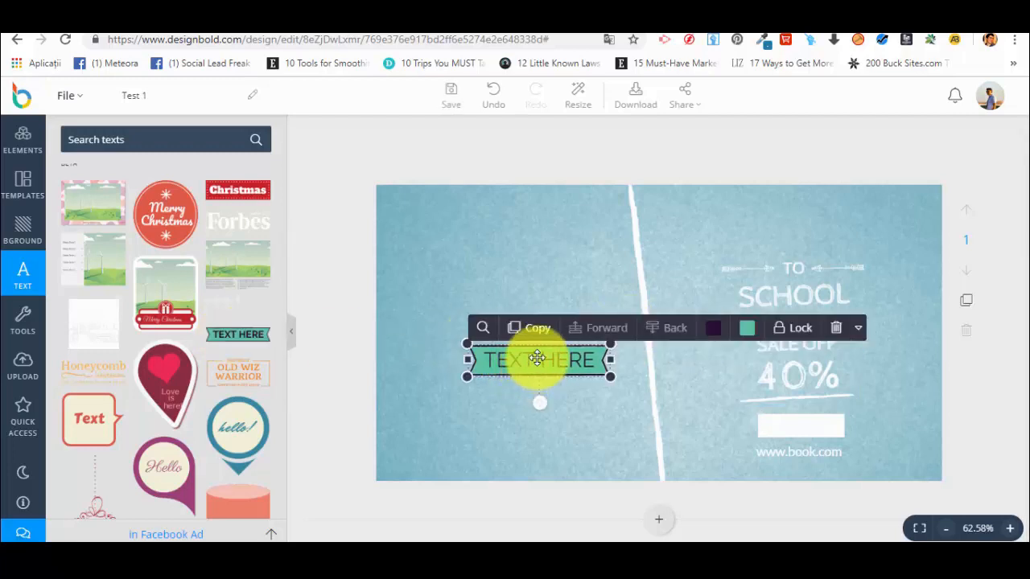
pyautogui.doubleClick(536, 358)
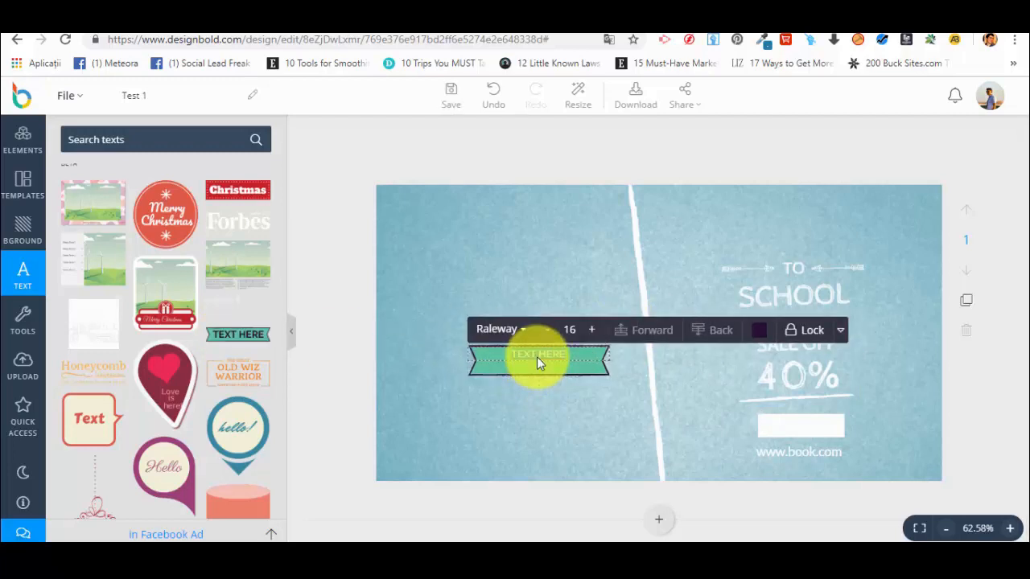
pyautogui.write('Test 1')
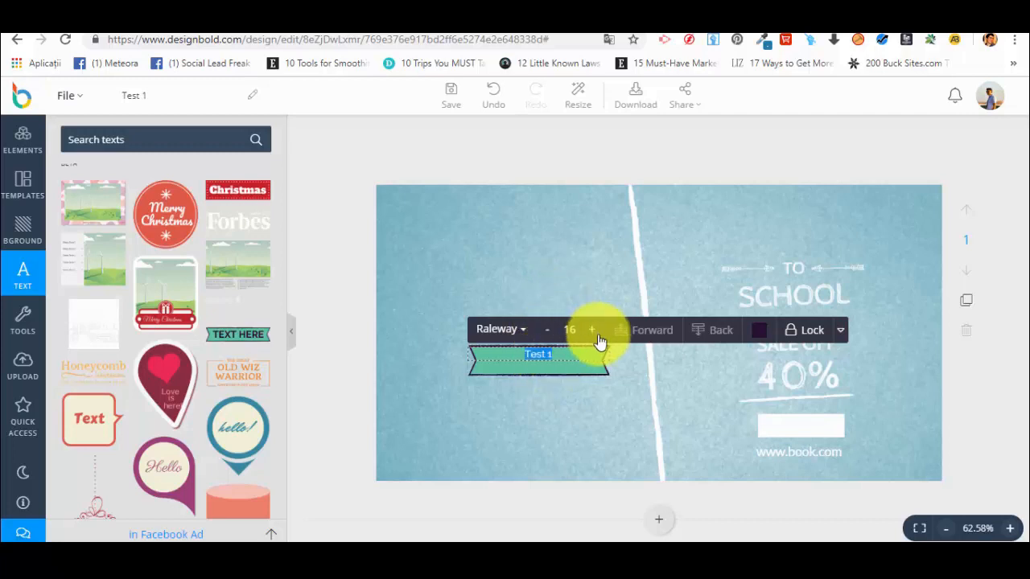
# Format the banner text at size 28 in uppercase, then shift the banner slightly to the left.
pyautogui.click(573, 331)
pyautogui.click(577, 493)
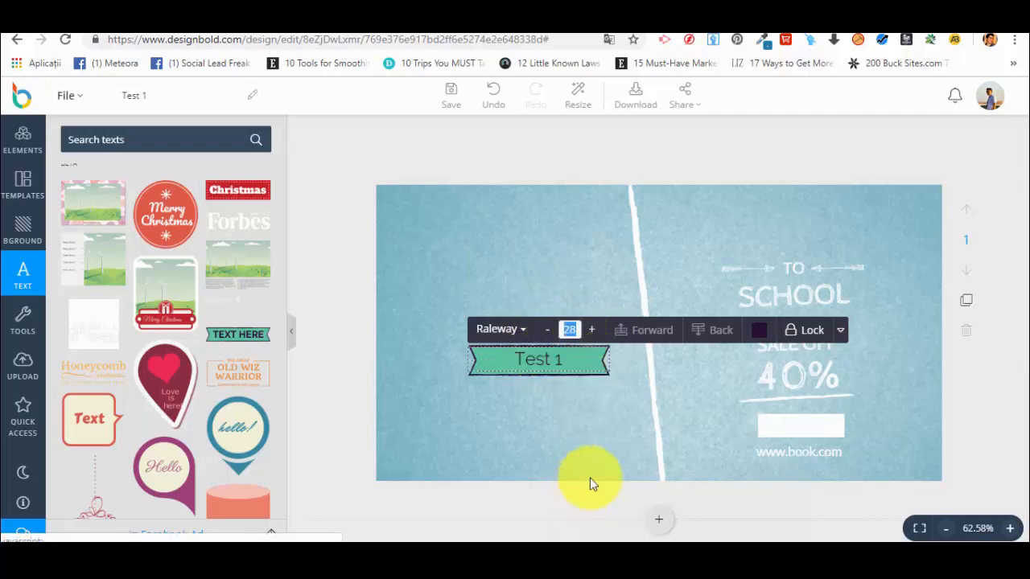
pyautogui.click(840, 333)
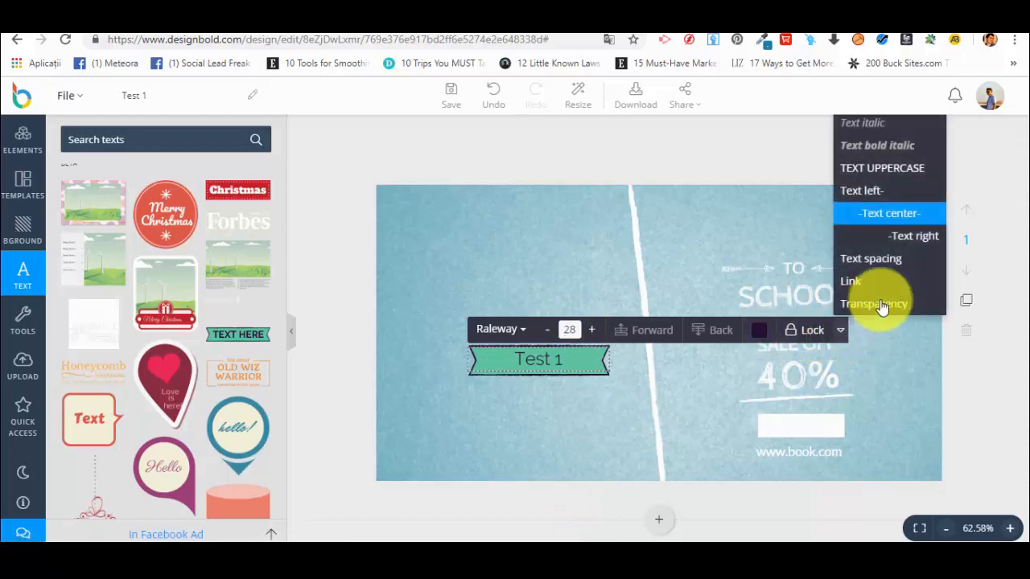
pyautogui.click(910, 168)
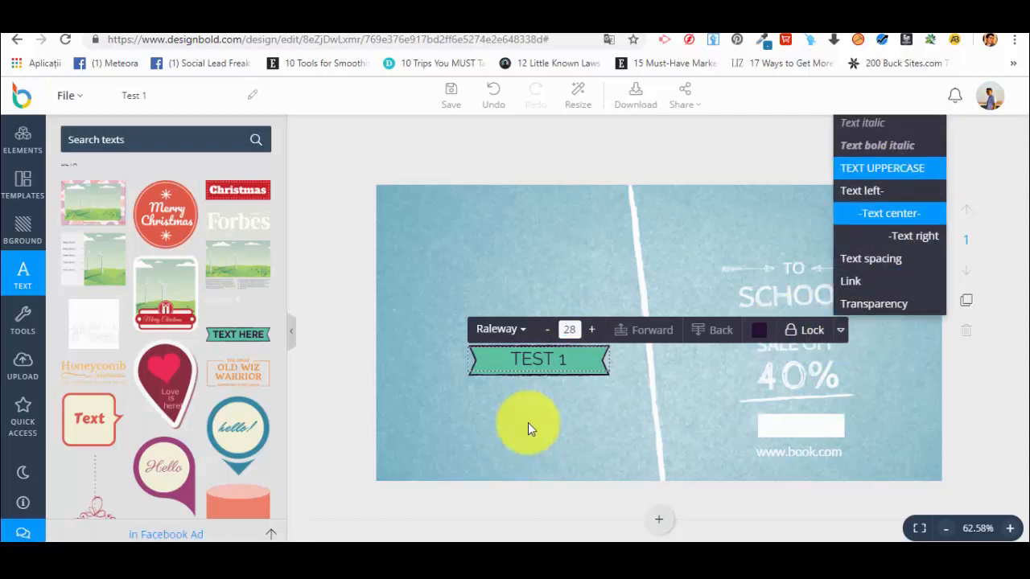
pyautogui.click(528, 424)
pyautogui.moveTo(552, 361)
pyautogui.mouseDown()
pyautogui.moveTo(563, 345)
pyautogui.moveTo(550, 291)
pyautogui.moveTo(547, 368)
pyautogui.mouseUp()
# Add the dark teal "Title" badge from the text collection above the green banner.
pyautogui.scroll(-2, 164, 396)
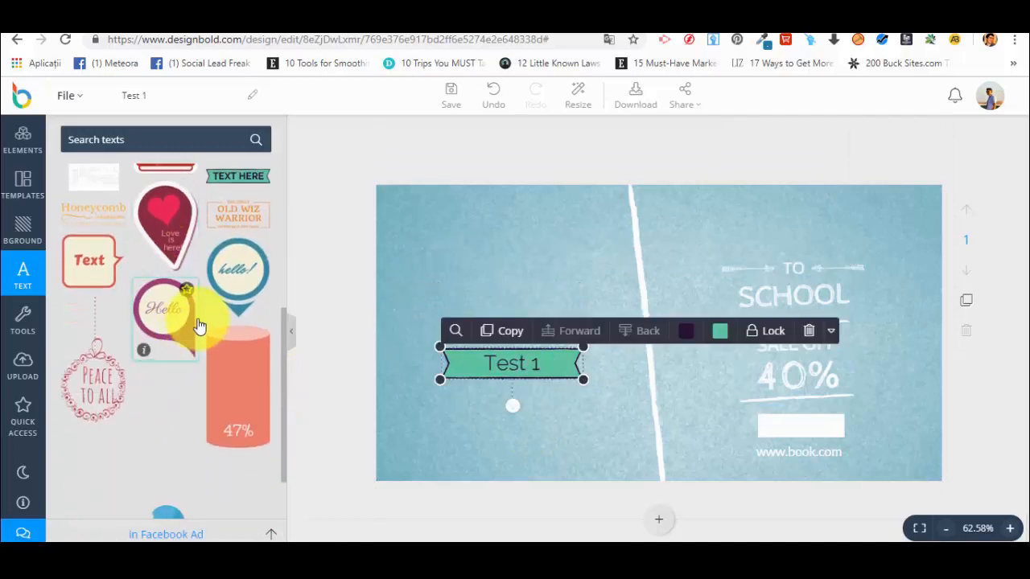
pyautogui.scroll(-1, 201, 314)
pyautogui.scroll(-3, 242, 310)
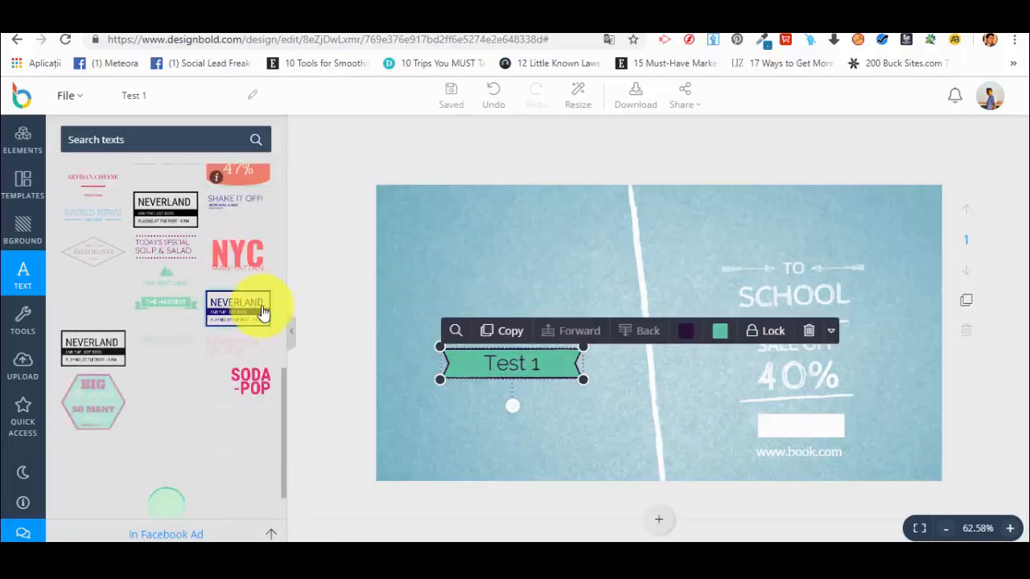
pyautogui.scroll(-1, 185, 338)
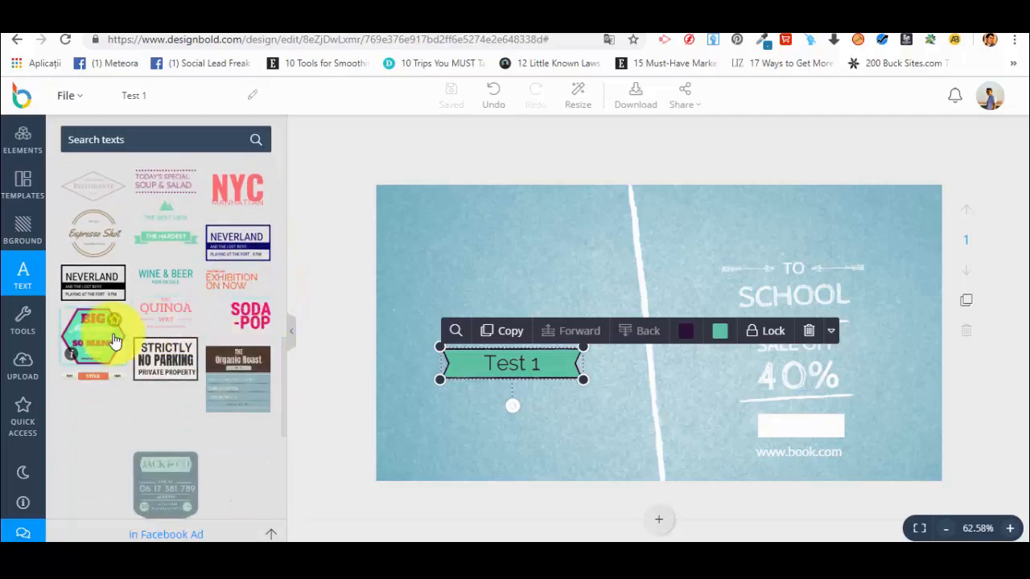
pyautogui.scroll(-2, 161, 306)
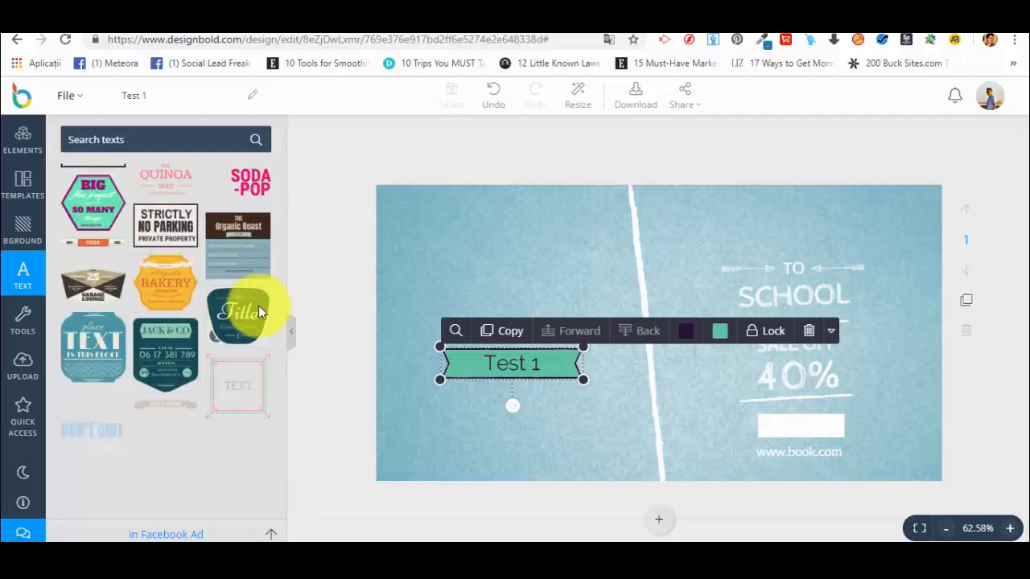
pyautogui.moveTo(253, 306); pyautogui.dragTo(502, 266)
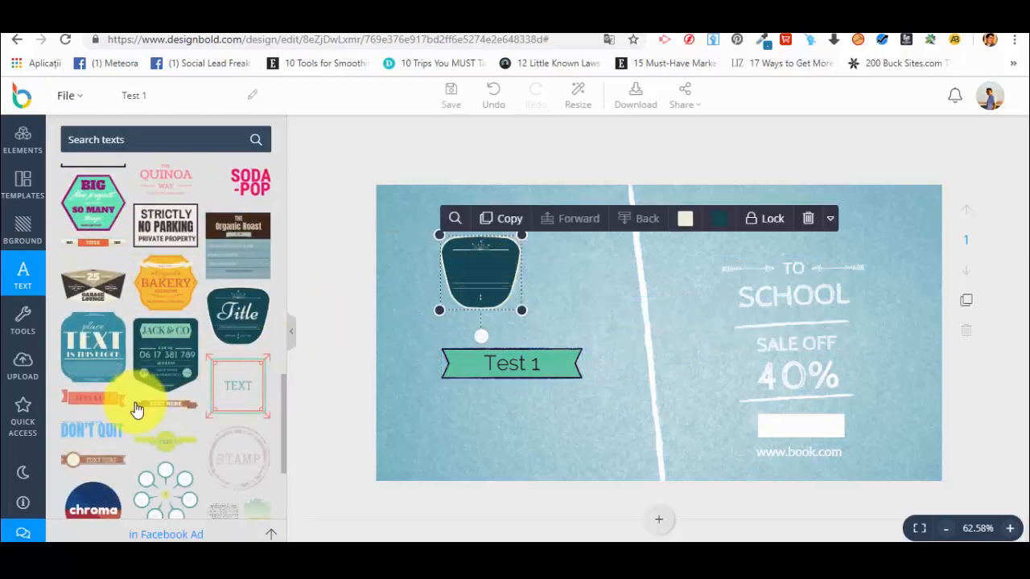
# Add the radial diagram with seven caption circles, enlarge it to about 457x448 and move it up and to the left.
pyautogui.scroll(-3, 179, 349)
pyautogui.moveTo(181, 348); pyautogui.dragTo(578, 301)
pyautogui.moveTo(614, 338); pyautogui.dragTo(752, 429)
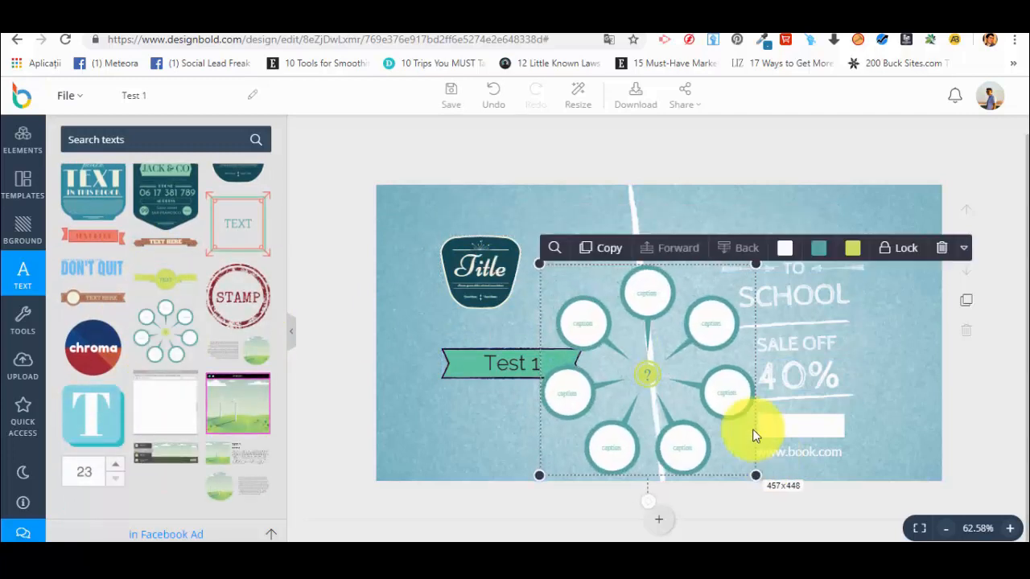
pyautogui.moveTo(673, 362); pyautogui.dragTo(614, 292)
# Add the number stepper showing 23 and place it in the lower left corner of the design.
pyautogui.scroll(-4, 126, 428)
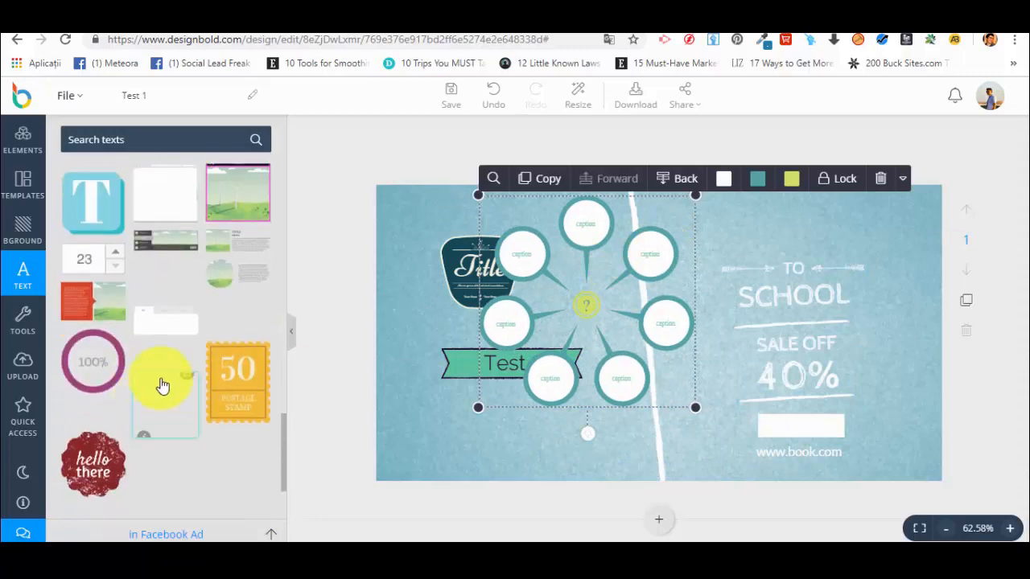
pyautogui.click(95, 270)
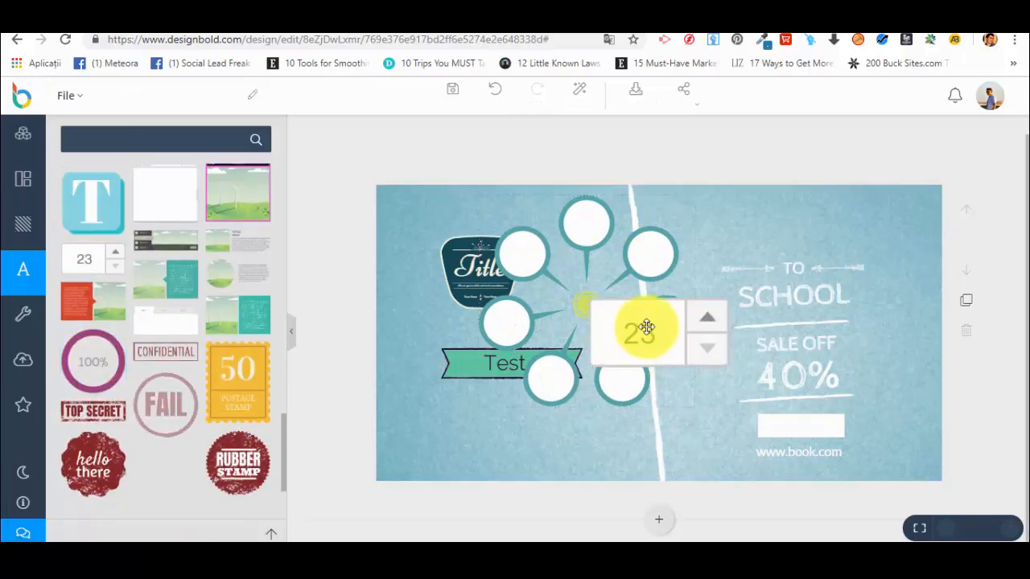
pyautogui.moveTo(646, 329); pyautogui.dragTo(409, 424)
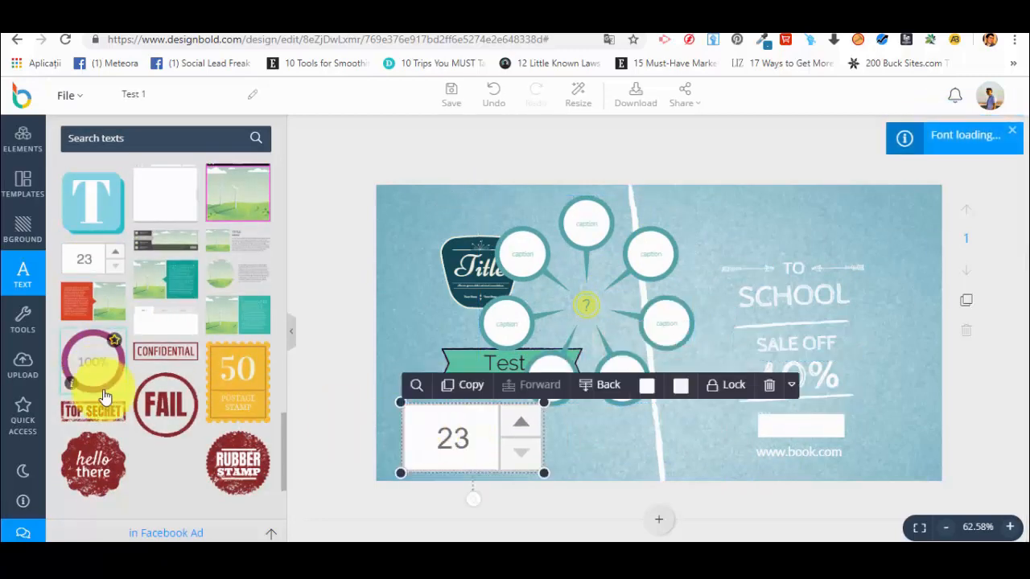
# Add the red "Rubber Stamp" badge from the text collection to the design.
pyautogui.scroll(-2, 161, 346)
pyautogui.click(241, 340)
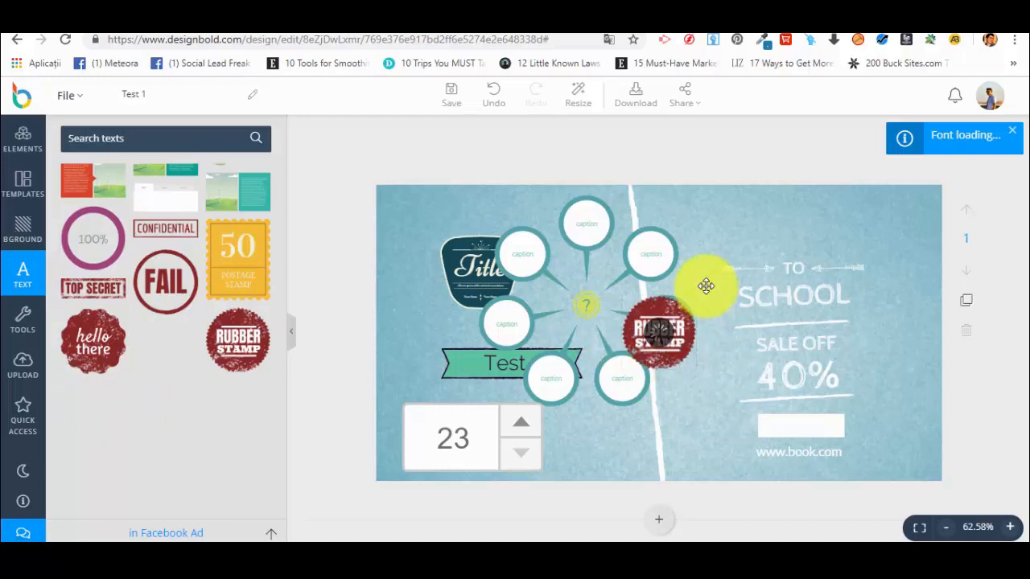
pyautogui.click(569, 231)
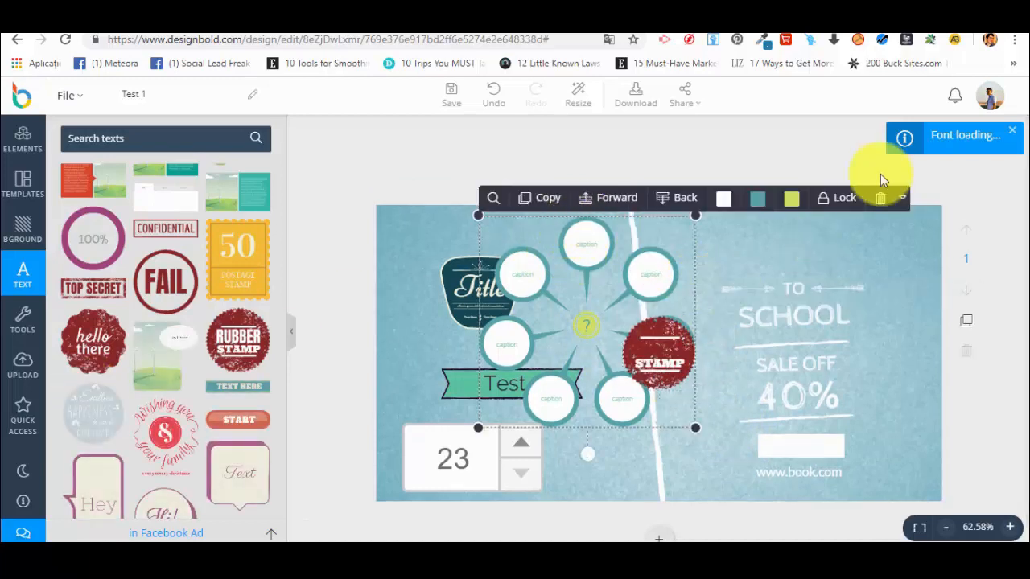
# Add a heading, place it above the "TO SCHOOL" text and change its wording to "Add Test 1".
pyautogui.scroll(-5, 92, 349)
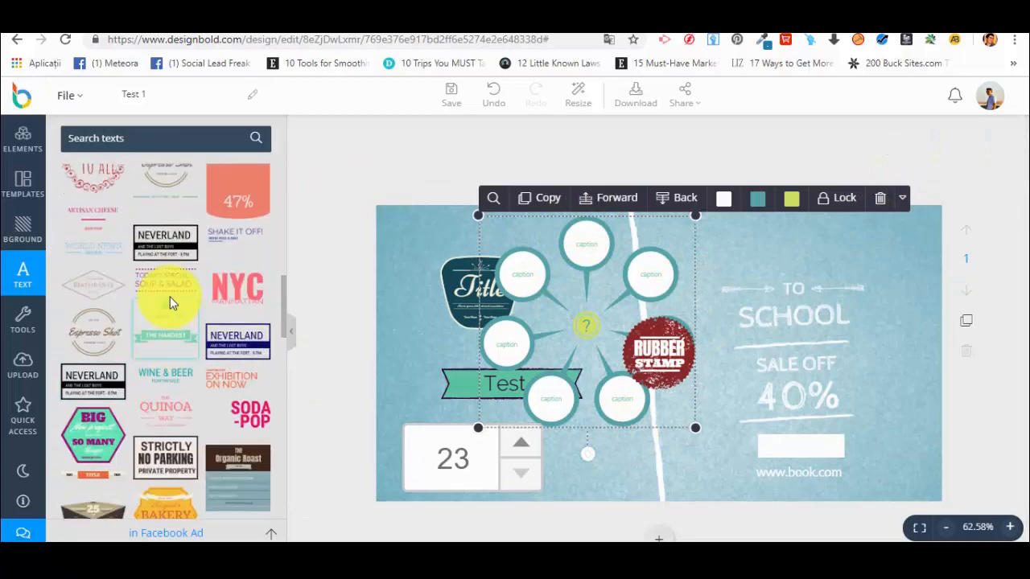
pyautogui.scroll(5, 169, 302)
pyautogui.click(199, 200)
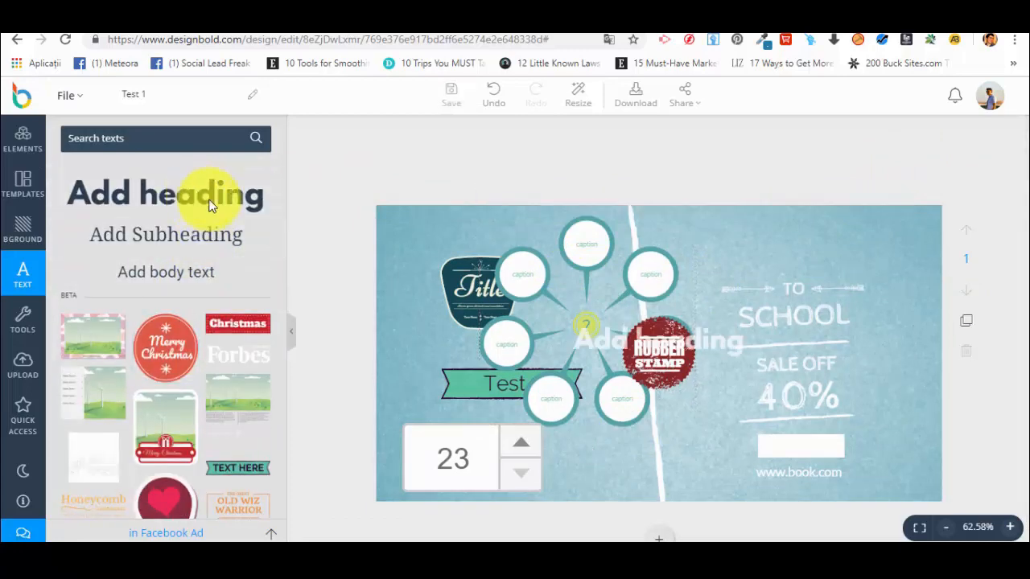
pyautogui.doubleClick(706, 340)
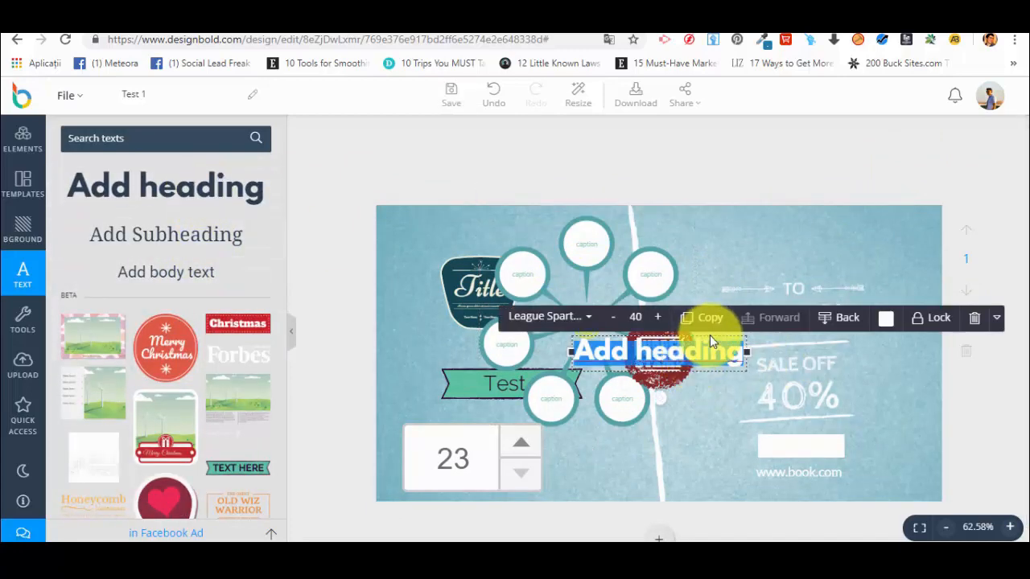
pyautogui.moveTo(709, 335); pyautogui.dragTo(855, 242)
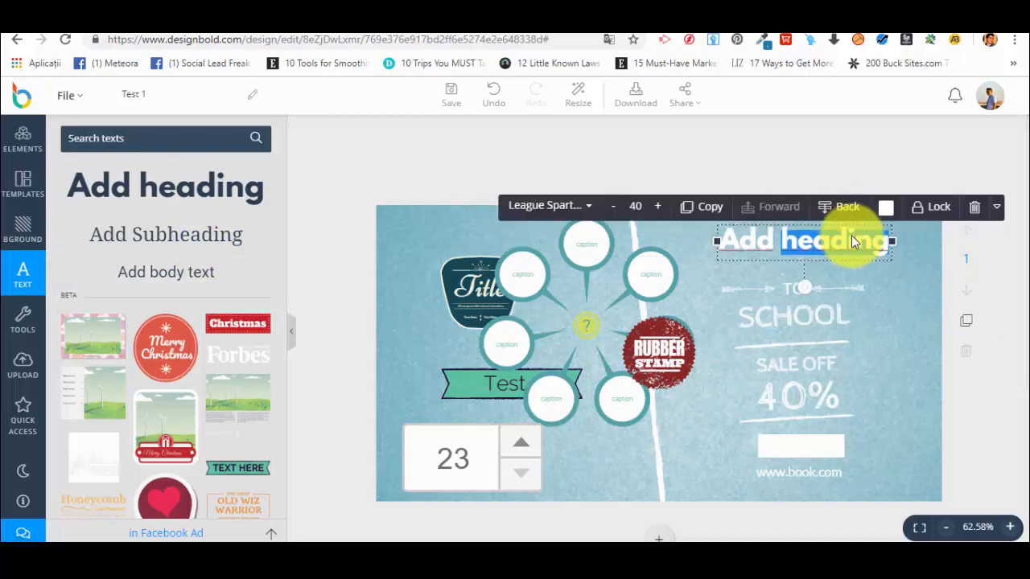
pyautogui.write('Test1')
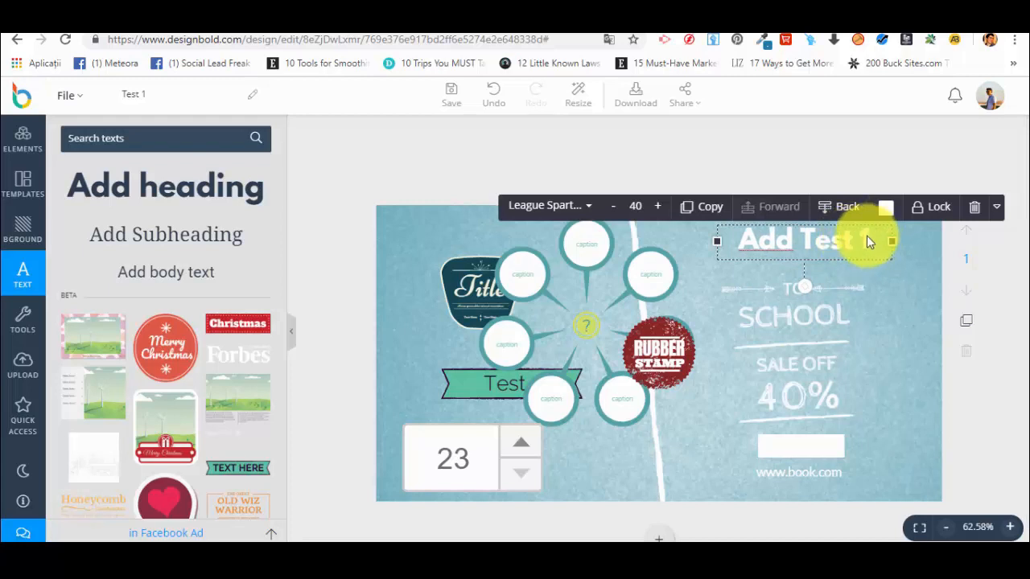
# Change the heading's font to Cooper Hewitt Heavy and its size to 48.
pyautogui.click(586, 203)
pyautogui.scroll(-10, 608, 329)
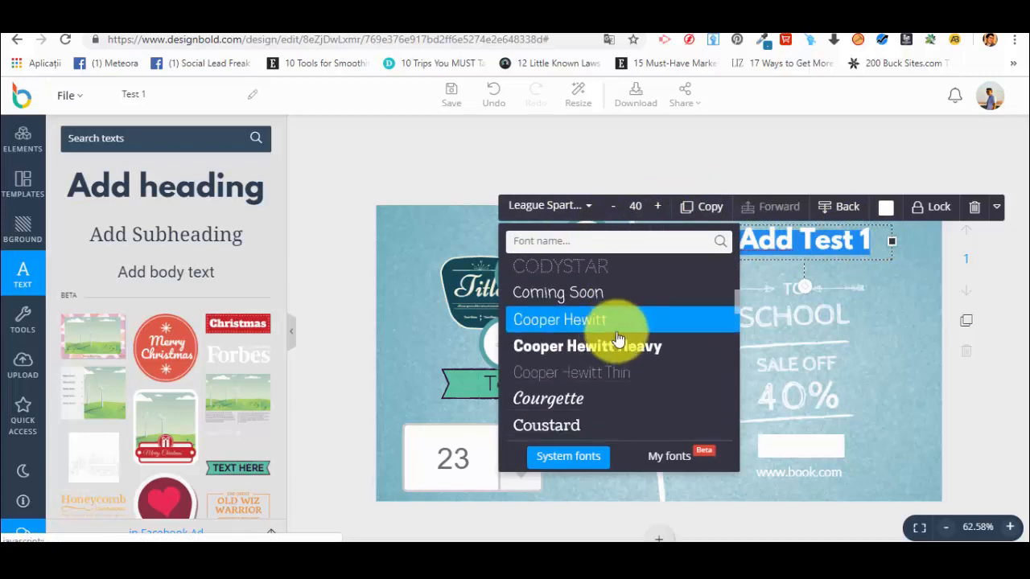
pyautogui.click(612, 347)
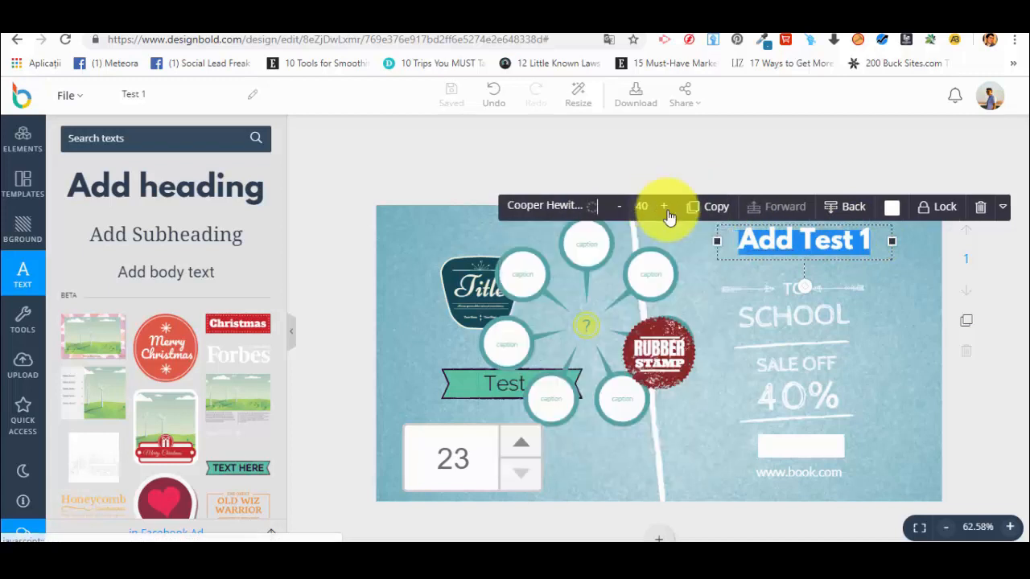
pyautogui.click(668, 213)
pyautogui.click(615, 210)
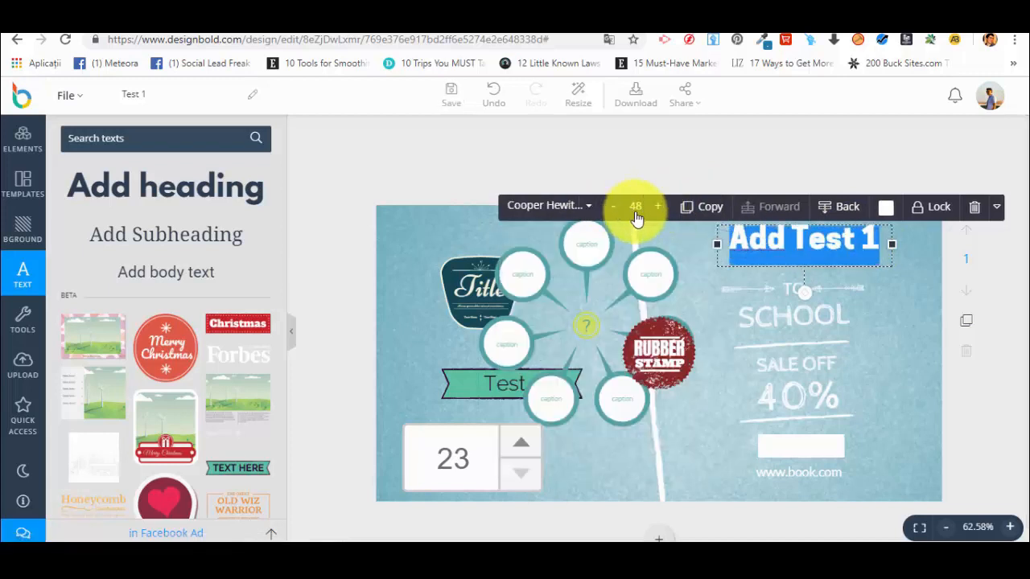
pyautogui.click(653, 214)
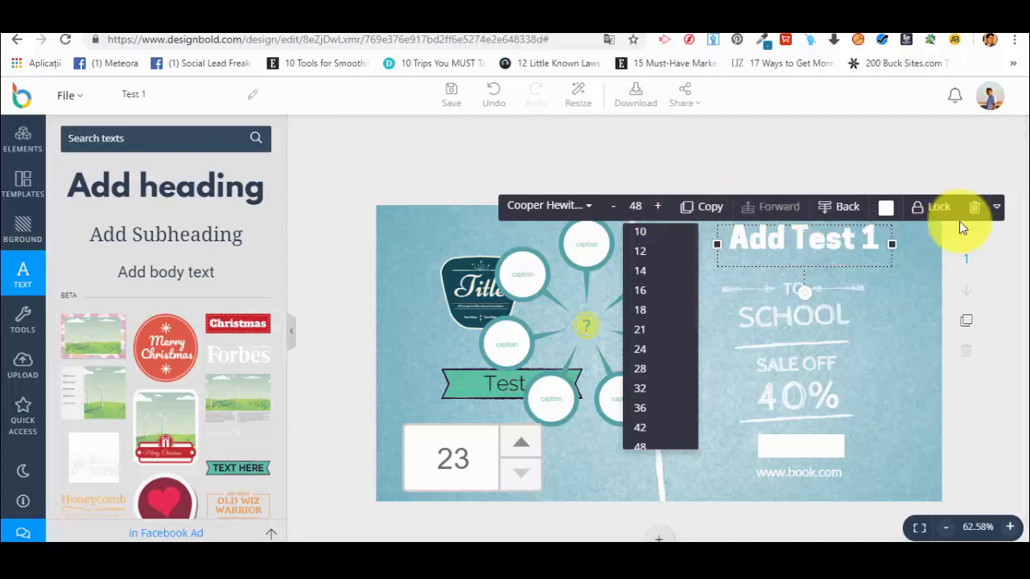
# Make the "Add Test 1" heading italic, then delete it from the design.
pyautogui.click(998, 210)
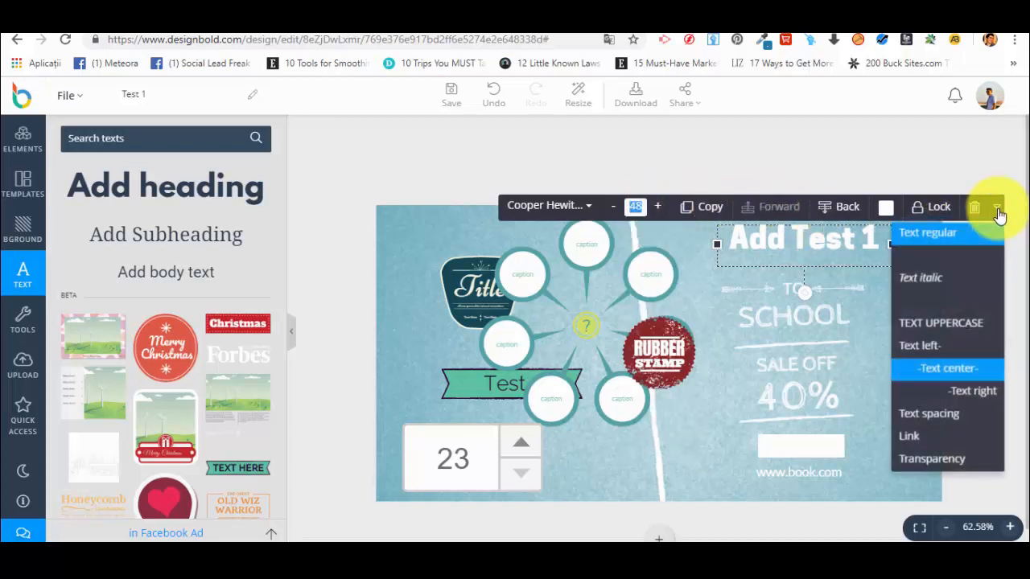
pyautogui.click(923, 277)
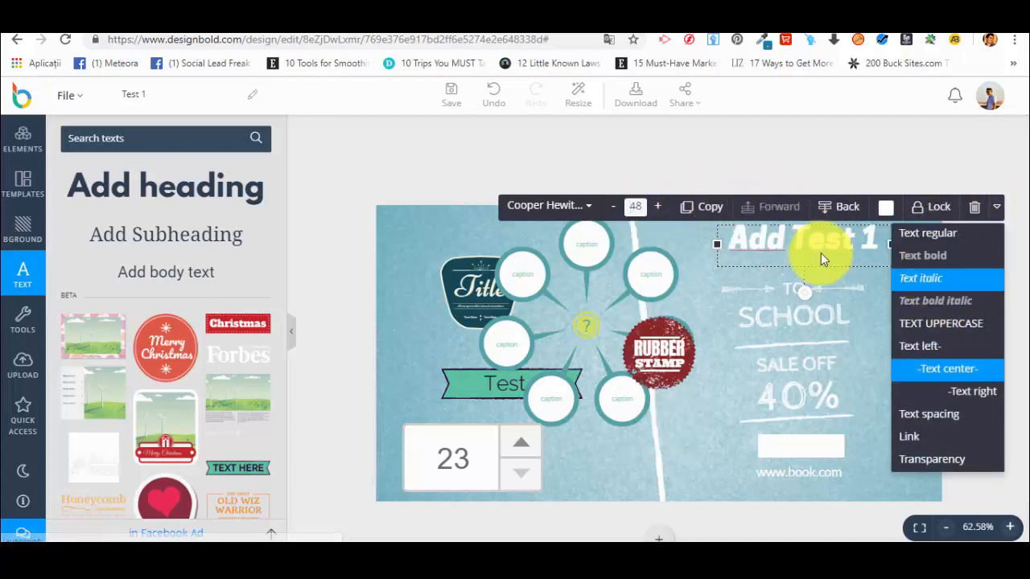
pyautogui.click(977, 209)
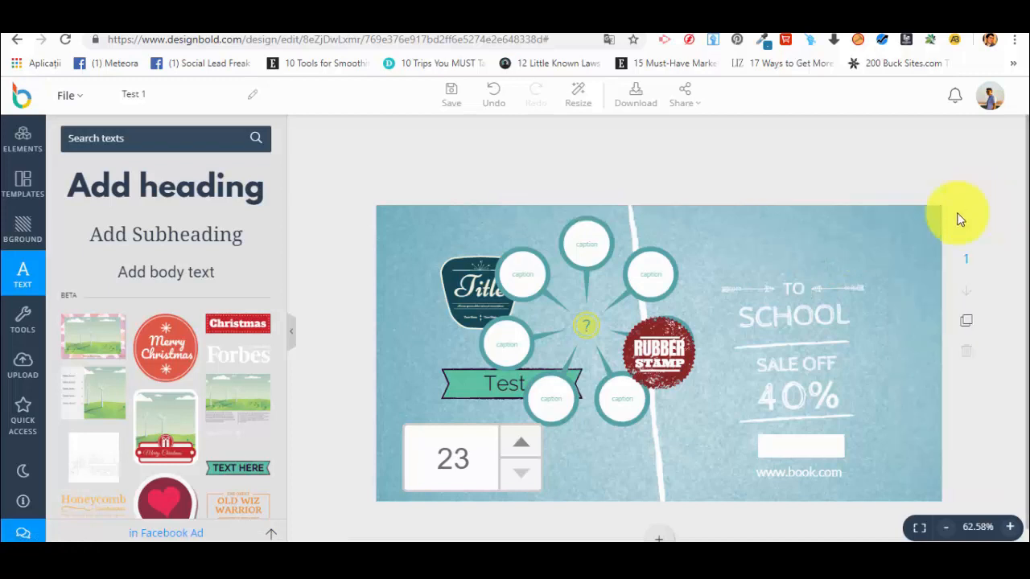
# Insert a Gradient Hierarchy chart, enlarge it and position it near the middle of the blank design.
pyautogui.click(28, 282)
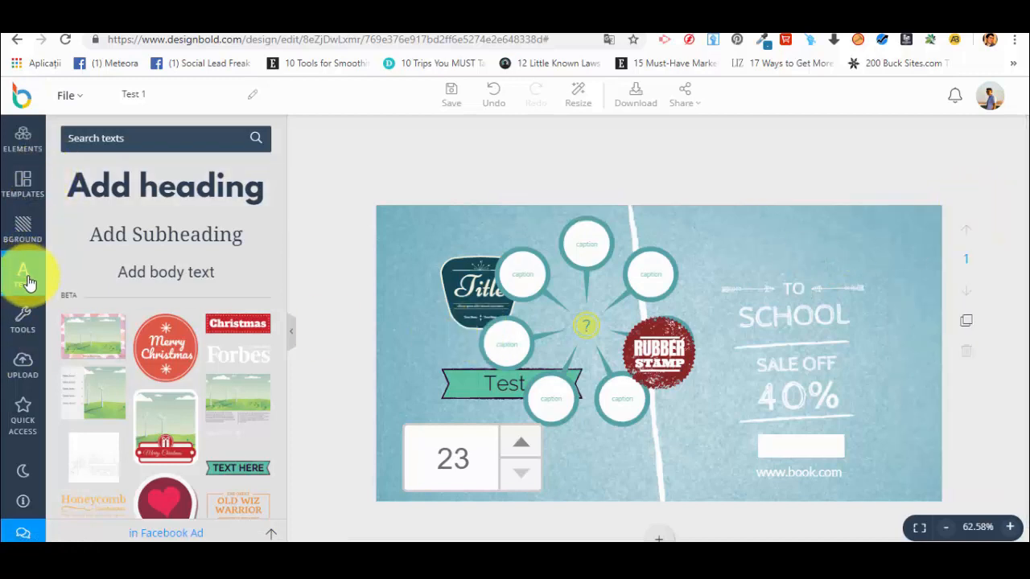
pyautogui.click(22, 321)
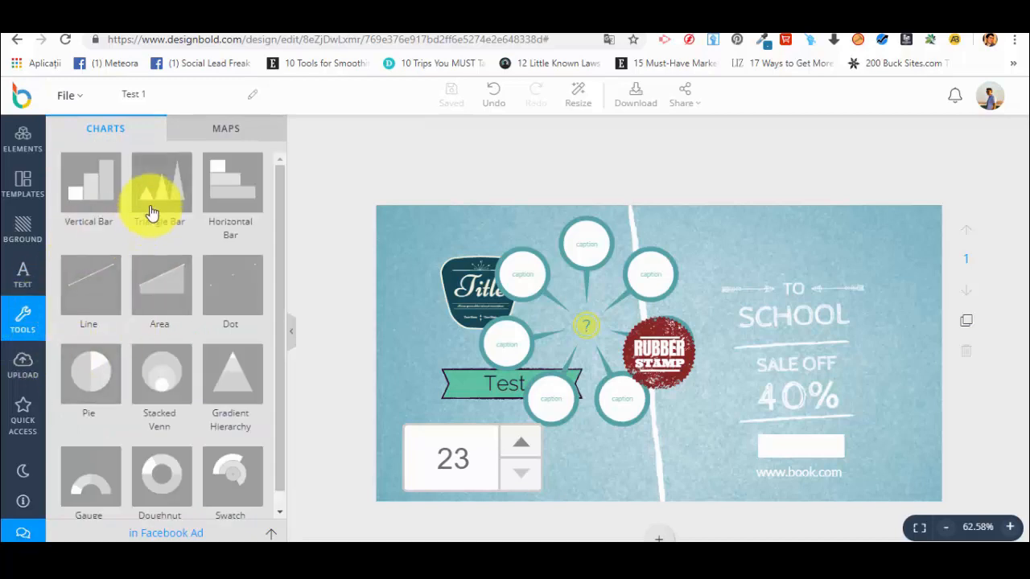
pyautogui.scroll(-1, 173, 298)
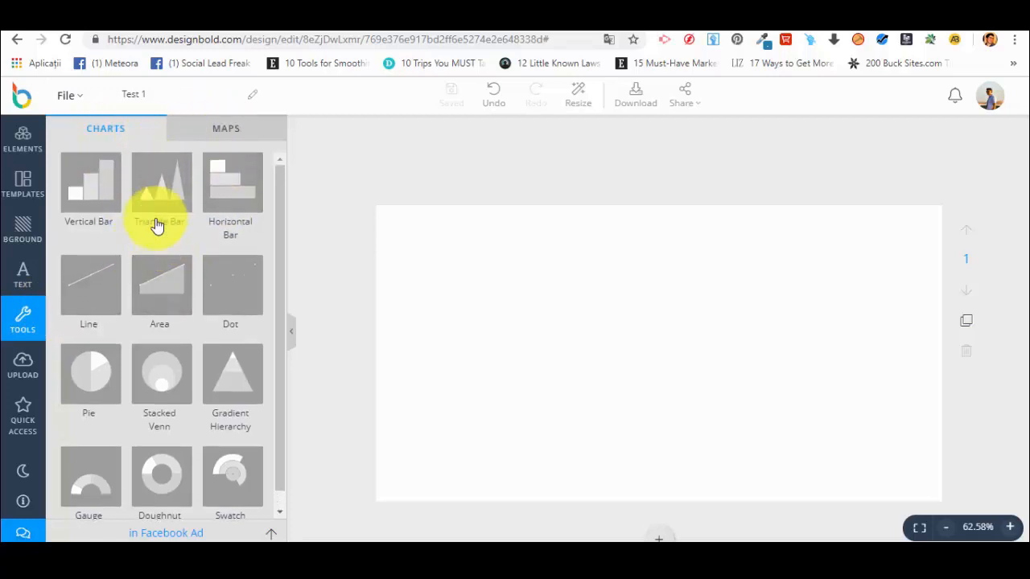
pyautogui.click(244, 359)
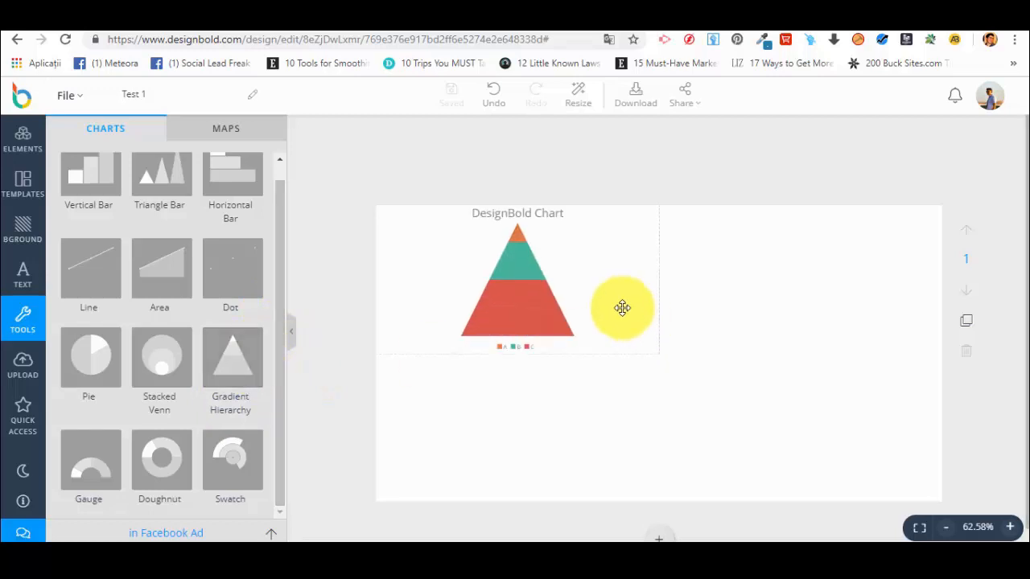
pyautogui.moveTo(620, 306); pyautogui.dragTo(723, 396)
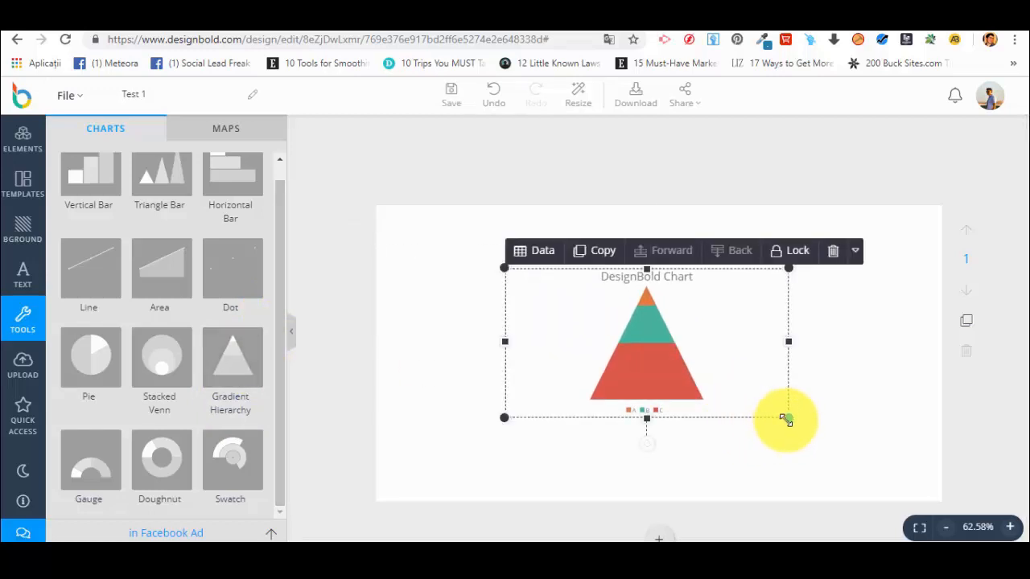
pyautogui.moveTo(787, 419); pyautogui.dragTo(892, 476)
pyautogui.moveTo(765, 397); pyautogui.dragTo(731, 396)
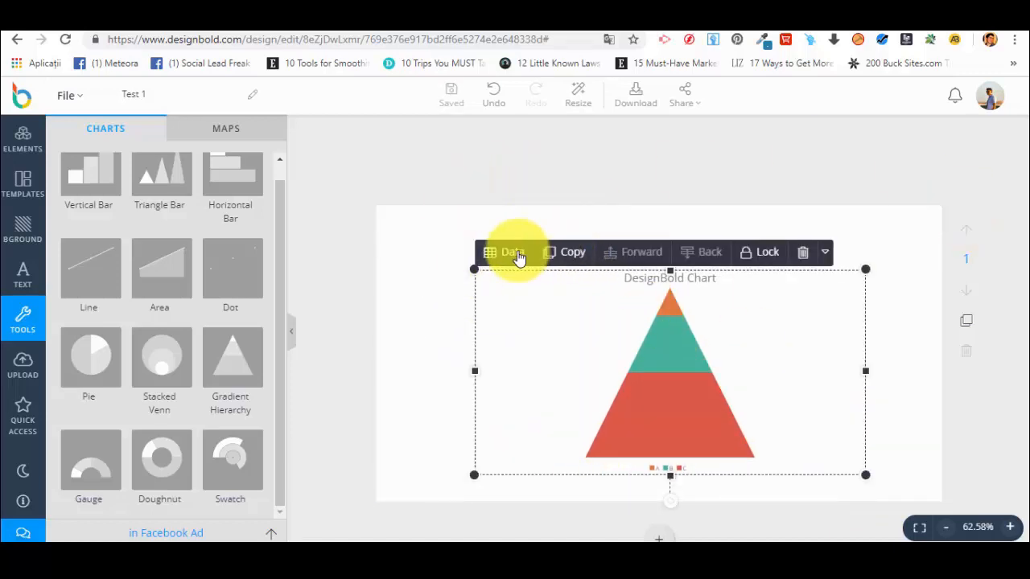
# Open the chart's data table, try the column heading "2o19" beside 2018, and clear it again.
pyautogui.click(515, 254)
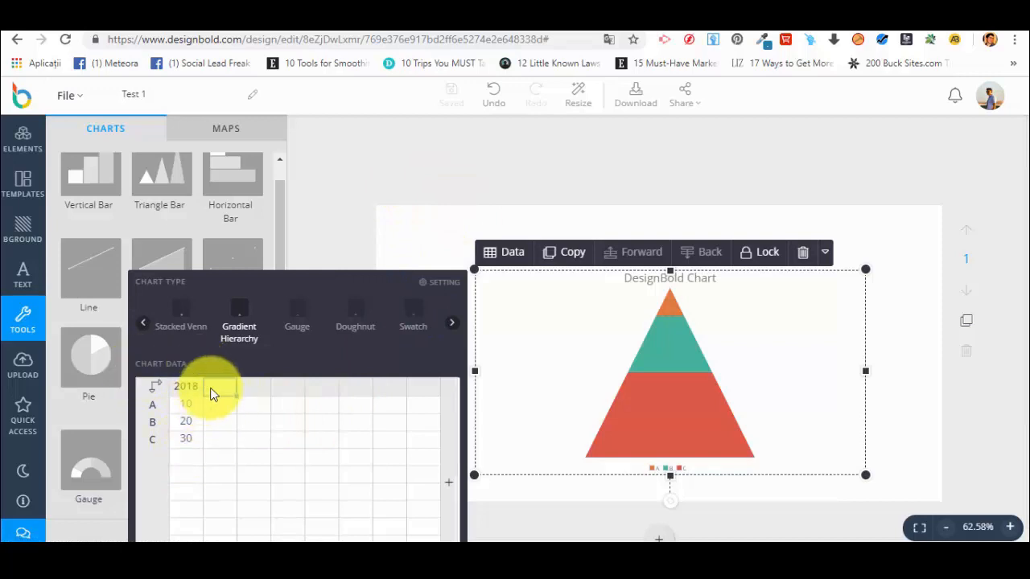
pyautogui.click(219, 407)
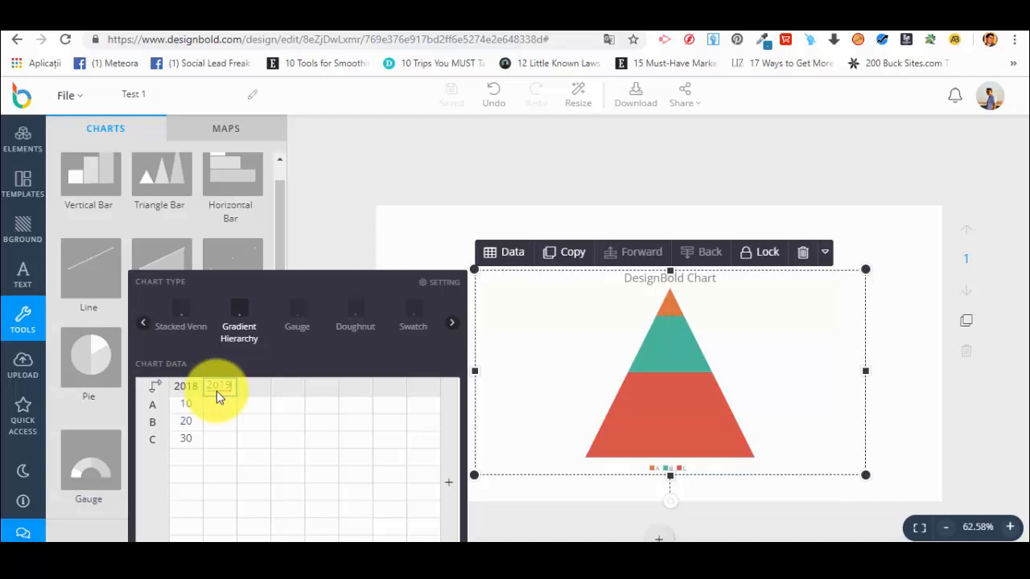
pyautogui.doubleClick(216, 391)
pyautogui.click(189, 407)
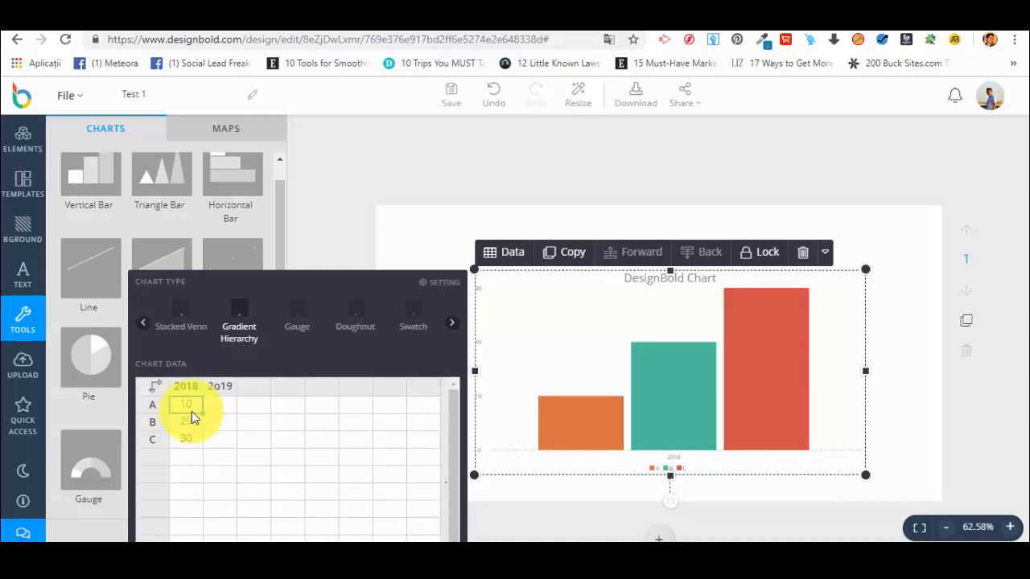
pyautogui.click(219, 392)
pyautogui.press('Delete')
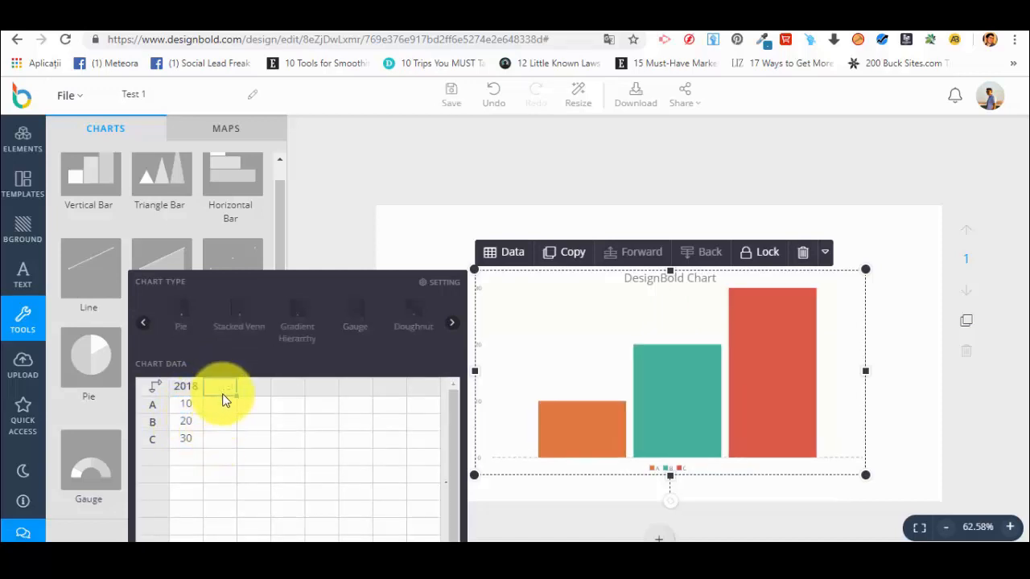
pyautogui.click(222, 424)
pyautogui.click(195, 441)
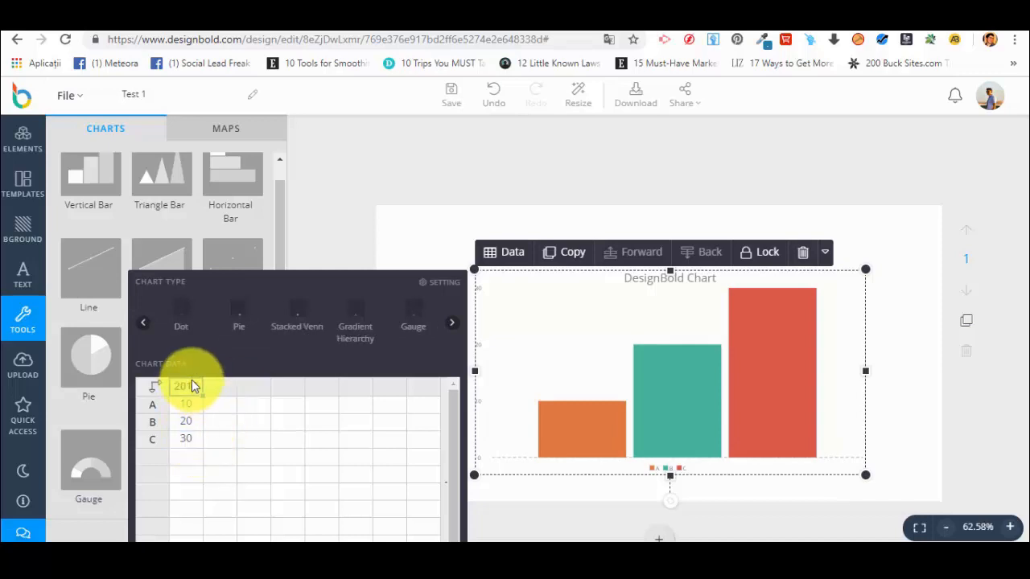
# Add a fourth row named D to the chart data with the value 12 for 2018.
pyautogui.click(190, 385)
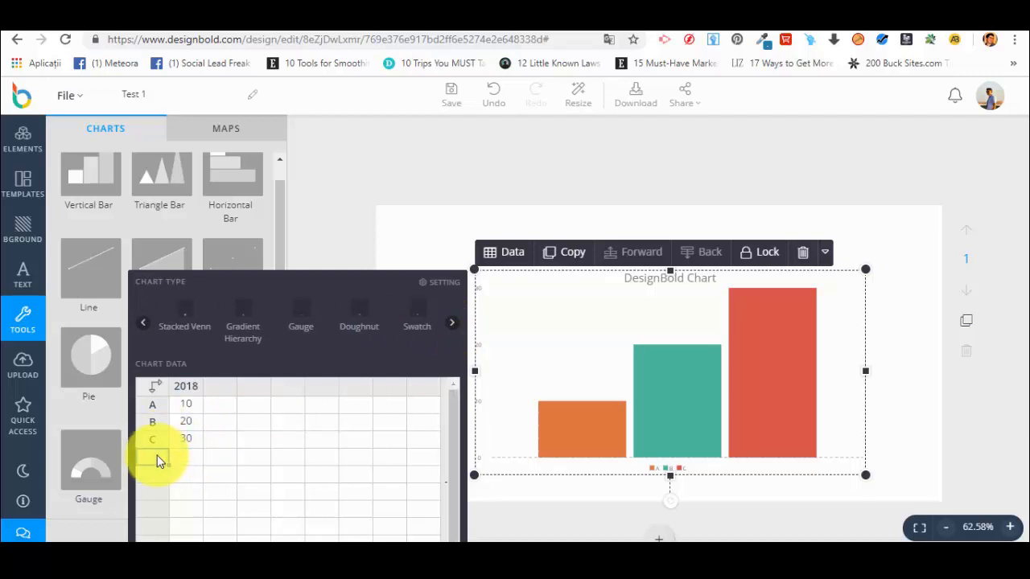
pyautogui.click(179, 464)
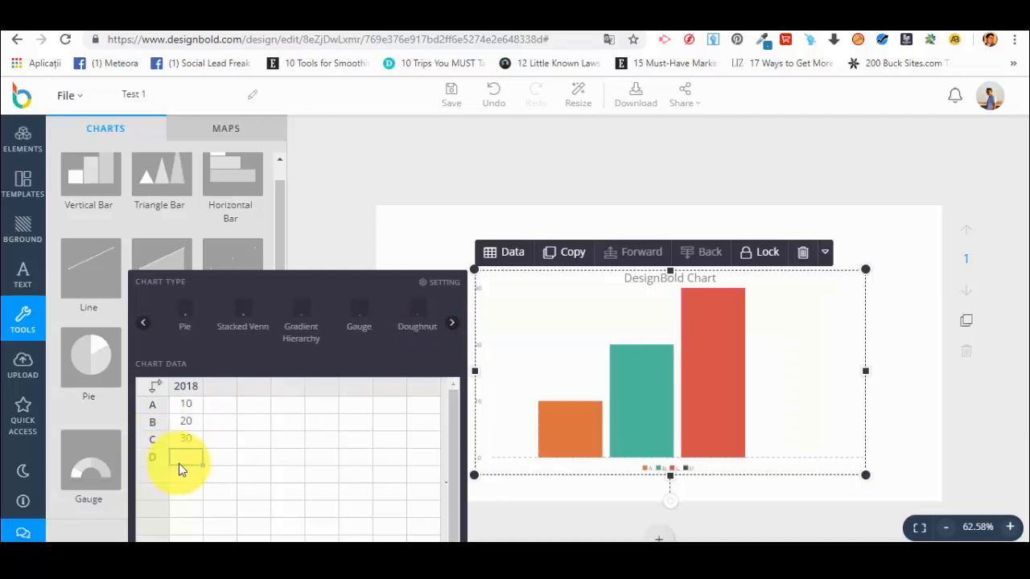
pyautogui.write('12')
pyautogui.click(215, 459)
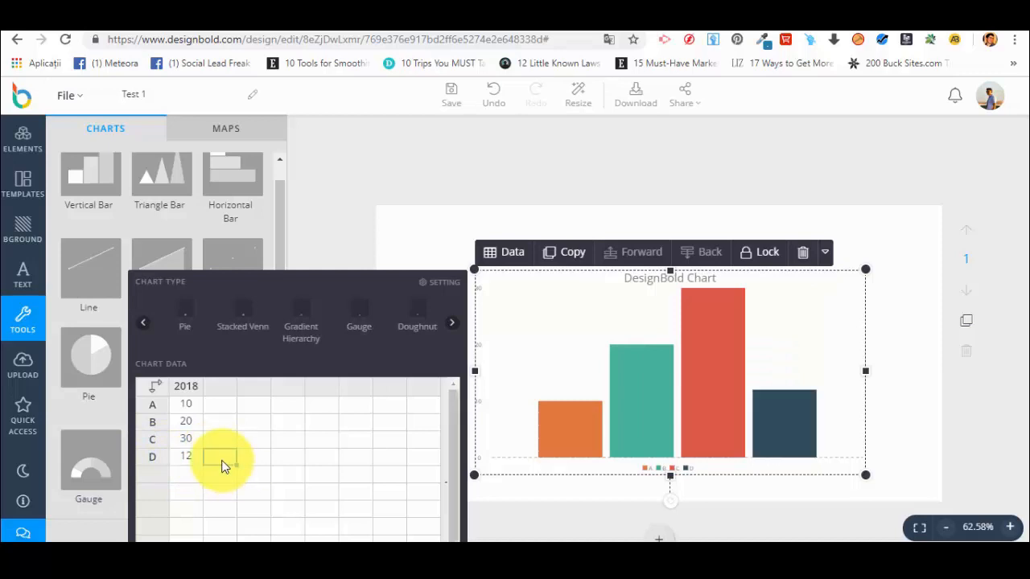
# Switch the chart type to Gradient Hierarchy, then to Pie.
pyautogui.click(354, 318)
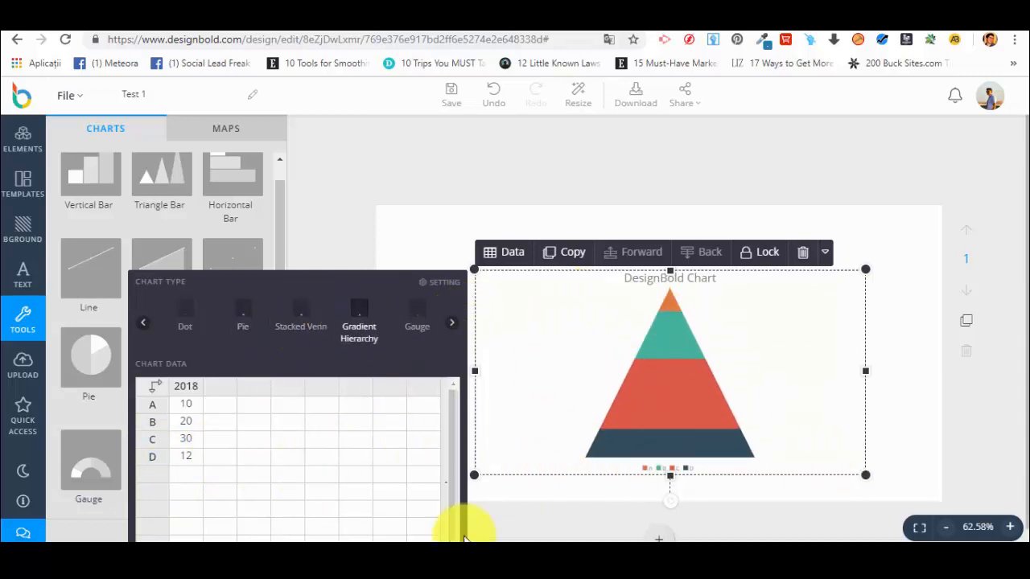
pyautogui.click(150, 477)
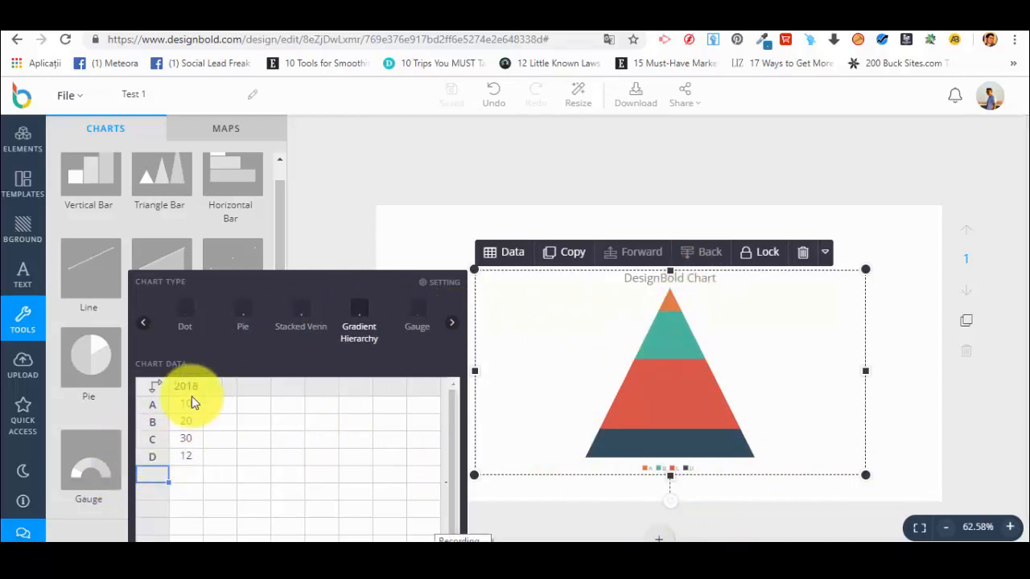
pyautogui.click(242, 310)
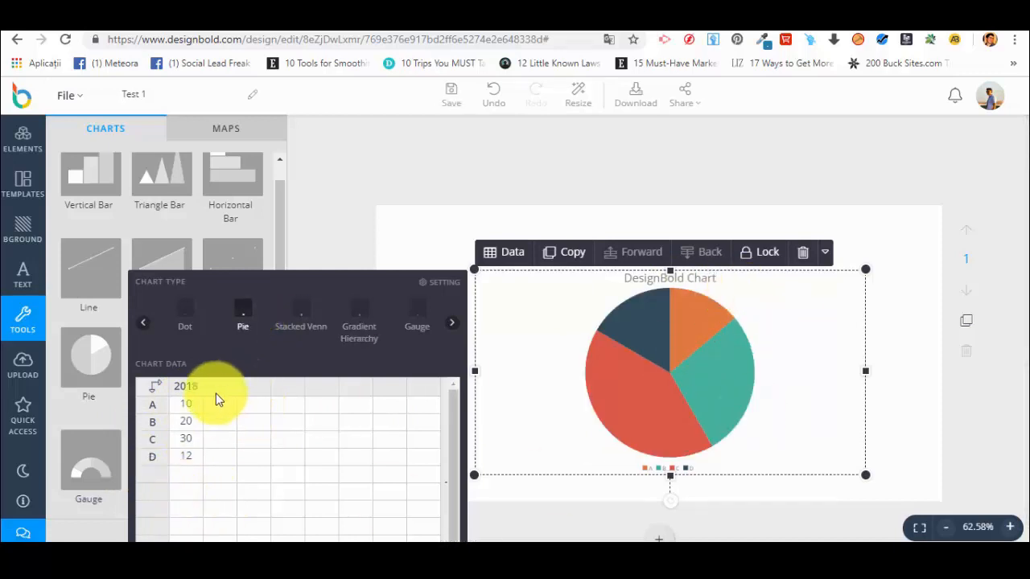
# Add a 2019 column to the chart data and enter 14 for row A.
pyautogui.write('2019')
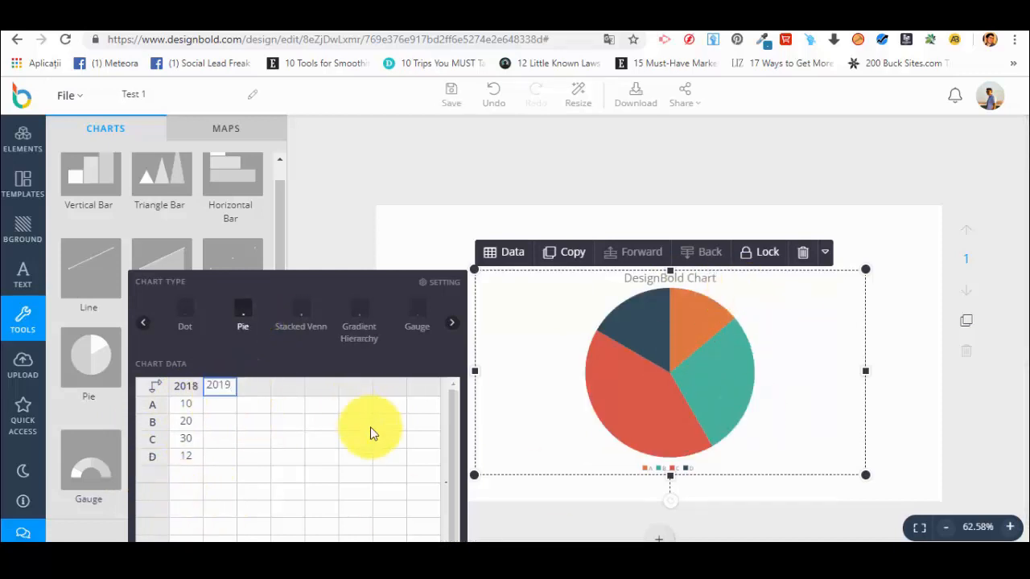
pyautogui.click(388, 439)
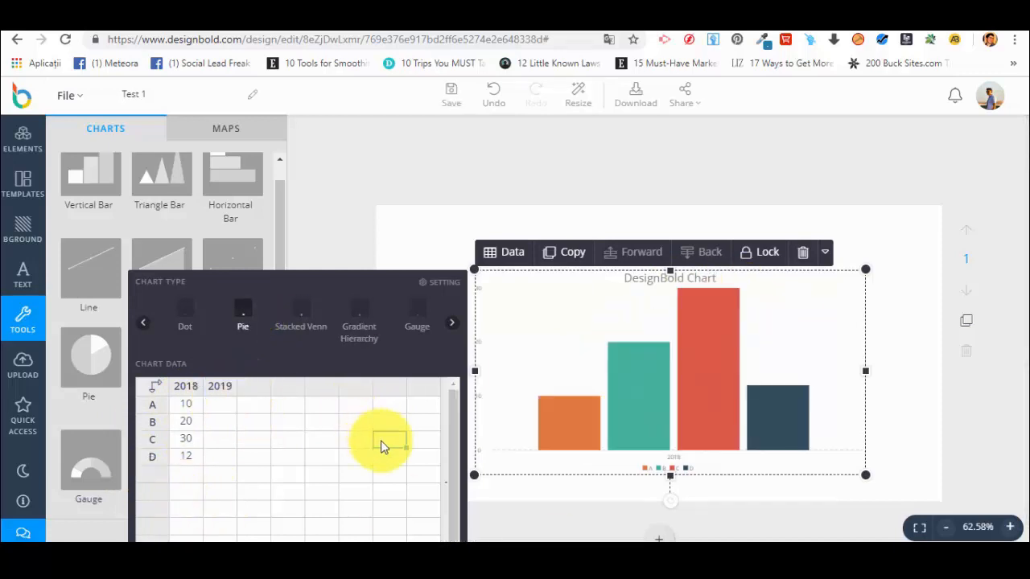
pyautogui.click(217, 406)
pyautogui.write('14')
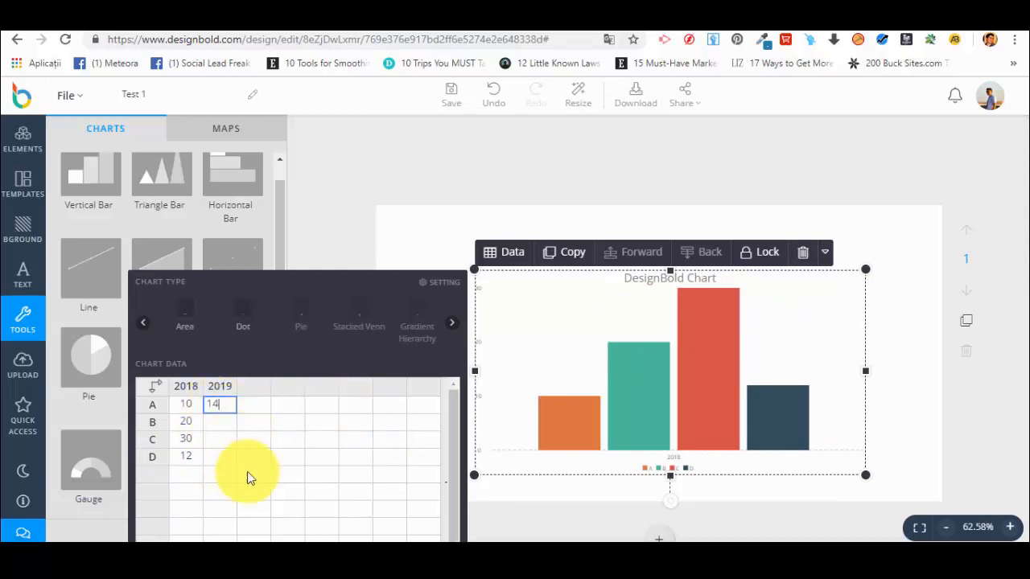
pyautogui.click(248, 475)
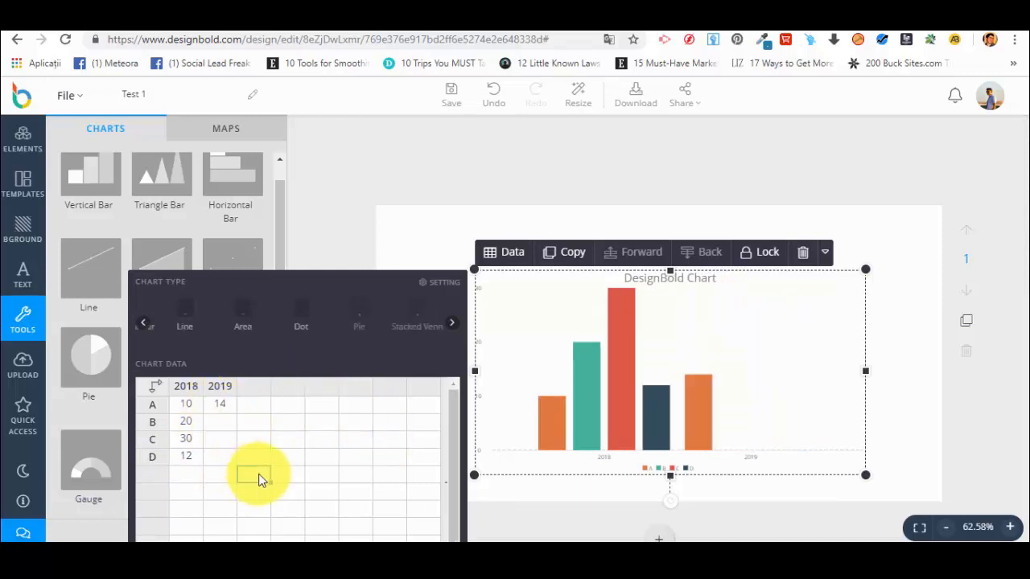
# Enter 50 as row B's 2019 value in the chart data.
pyautogui.click(221, 429)
pyautogui.write('50')
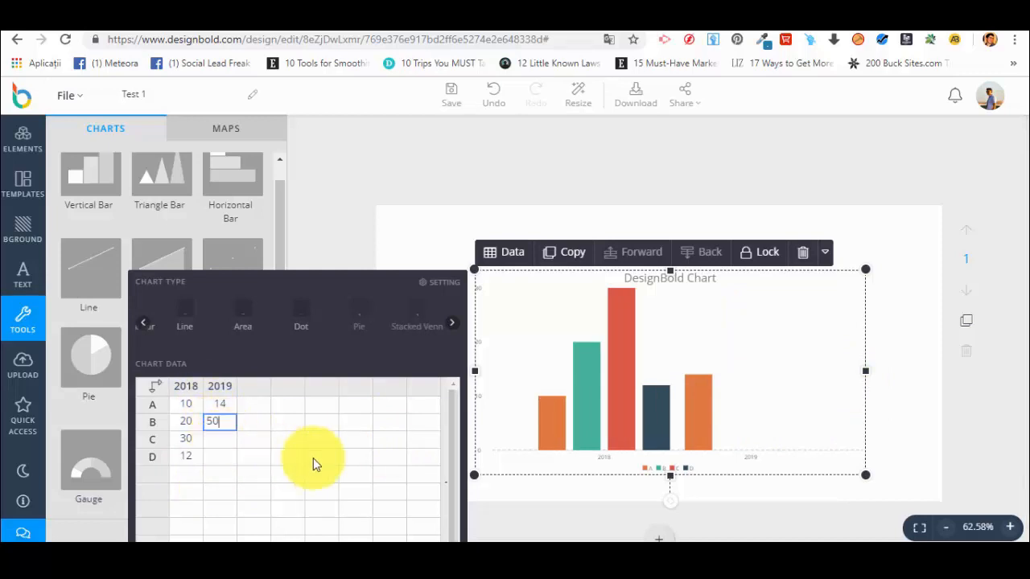
pyautogui.click(321, 457)
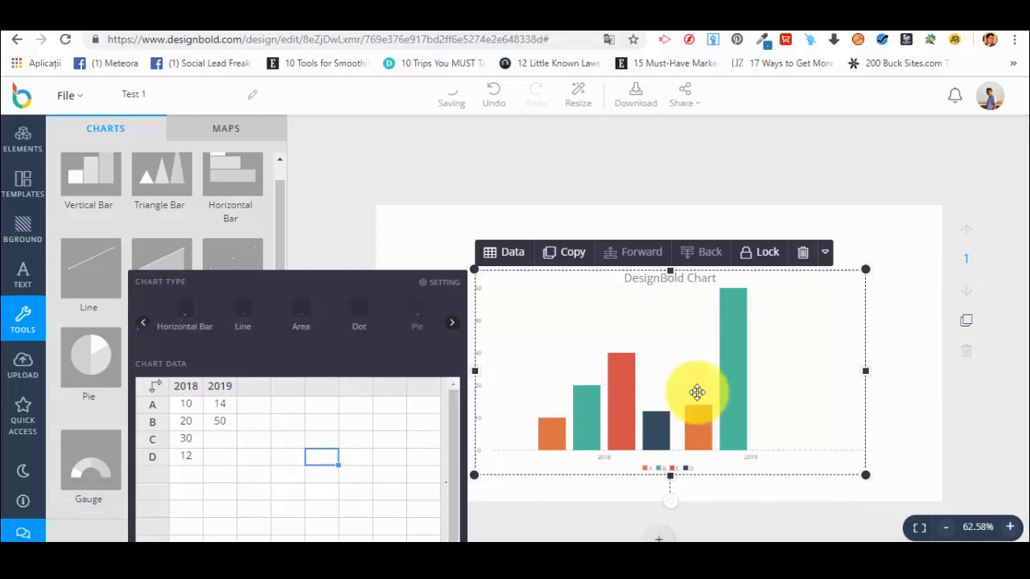
# Switch the chart type to Area.
pyautogui.click(451, 323)
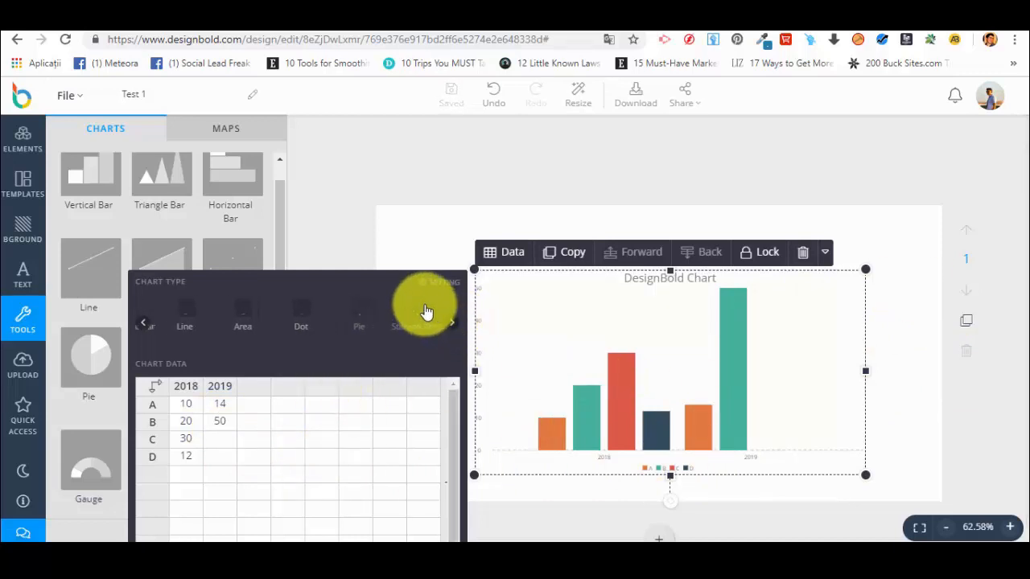
pyautogui.click(448, 324)
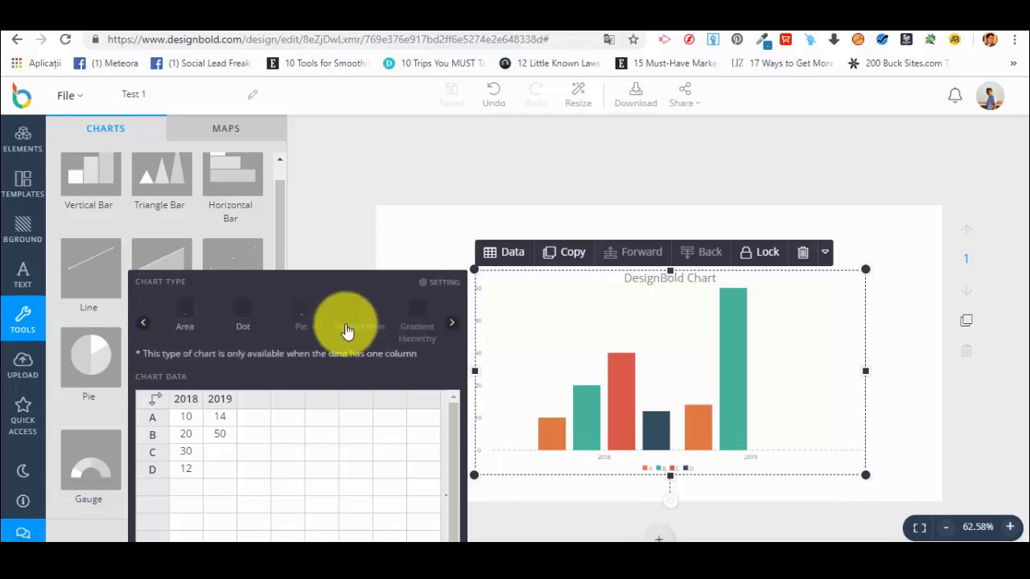
pyautogui.click(156, 327)
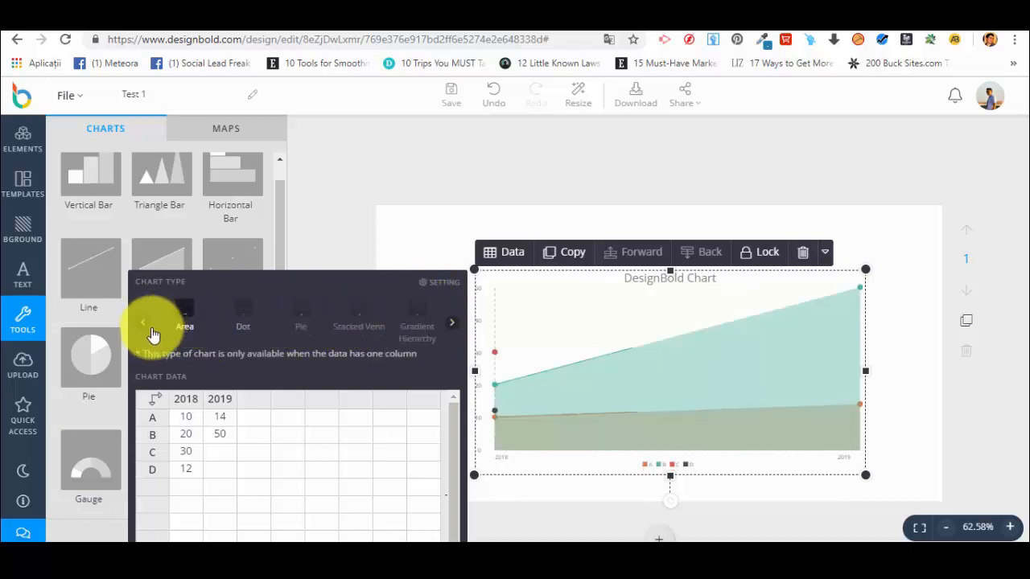
pyautogui.click(148, 328)
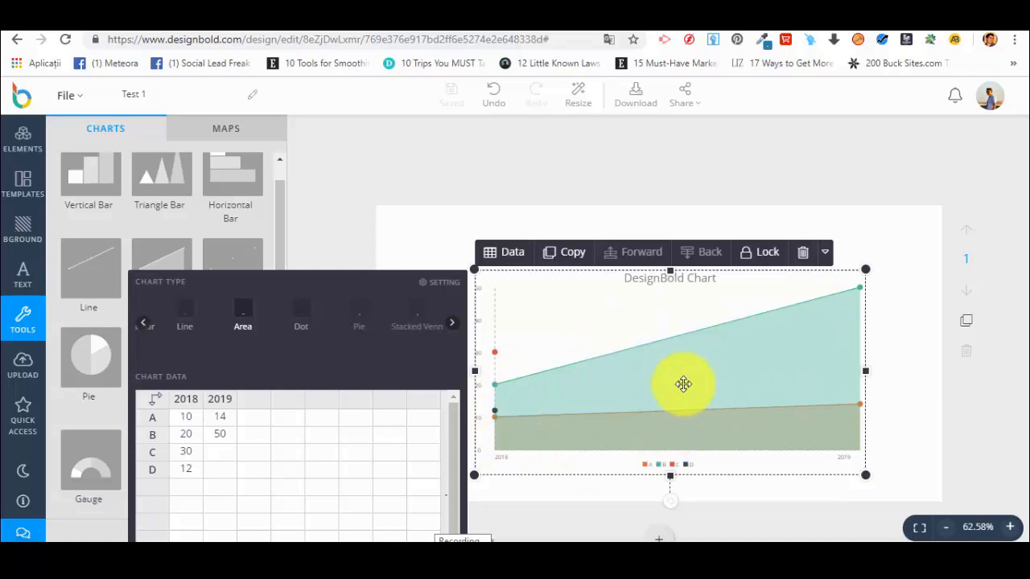
# Open the chart settings and try turning the title, axis and legend off and back on.
pyautogui.click(432, 286)
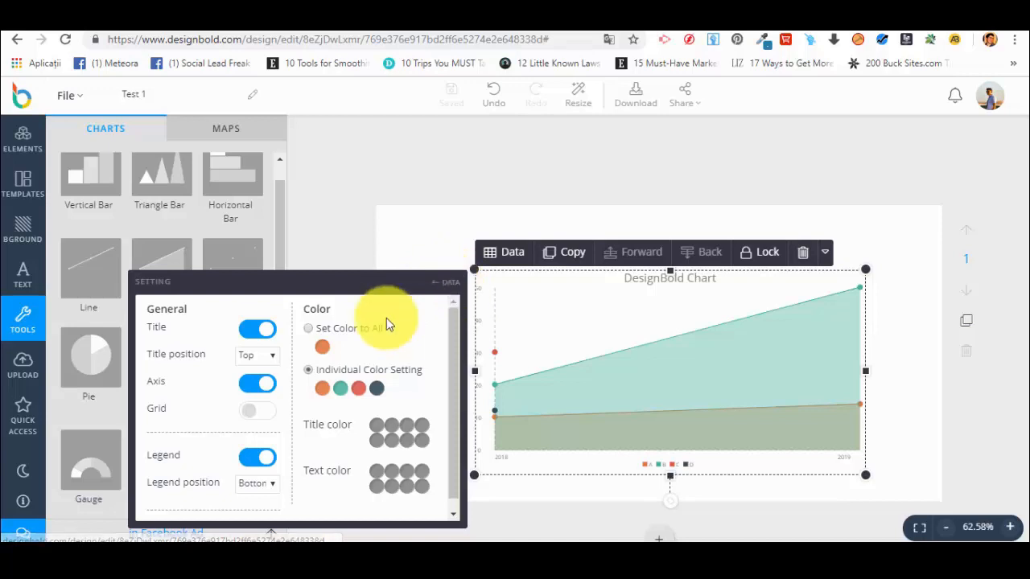
pyautogui.click(259, 330)
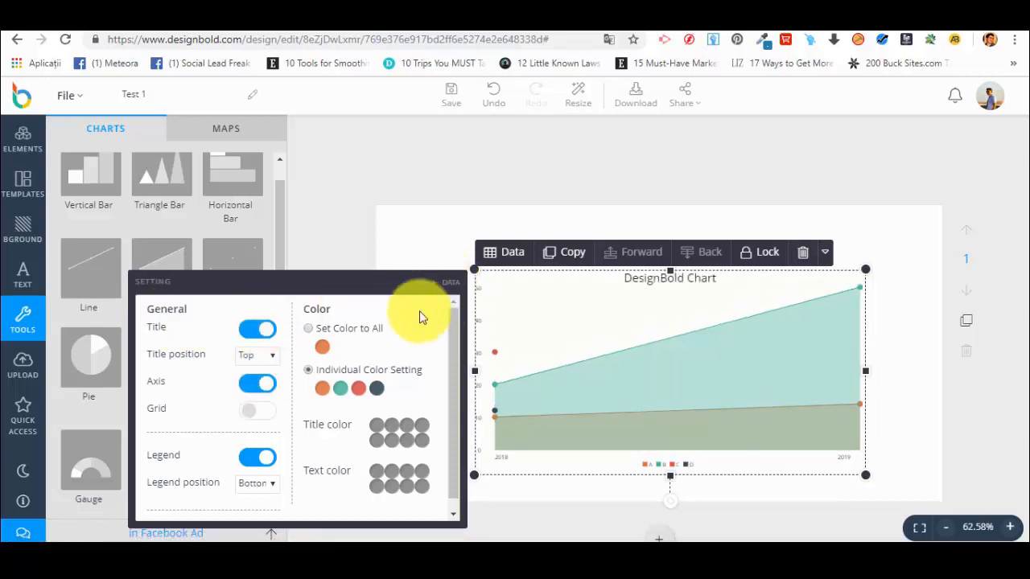
pyautogui.click(251, 390)
pyautogui.click(272, 390)
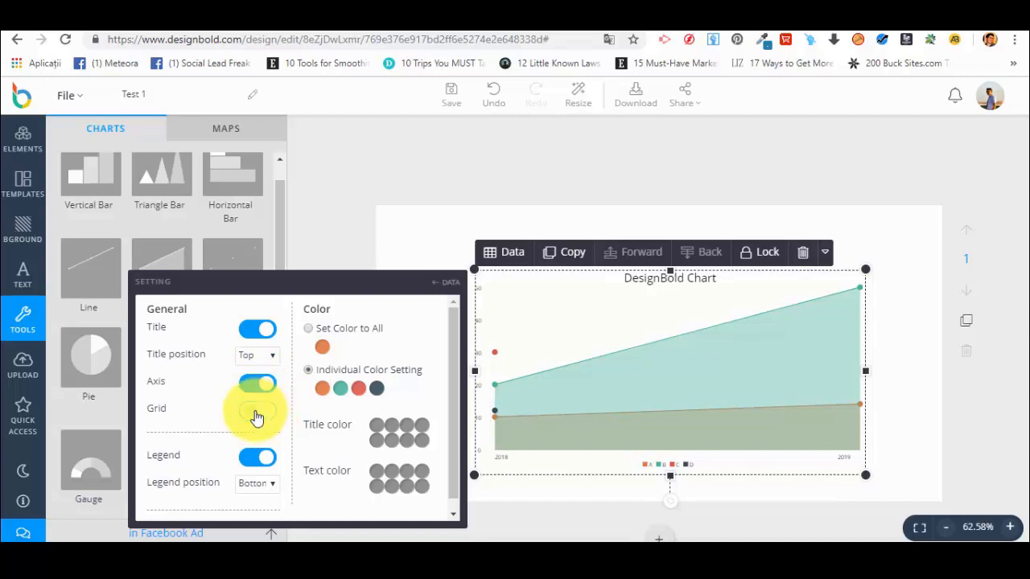
pyautogui.click(259, 464)
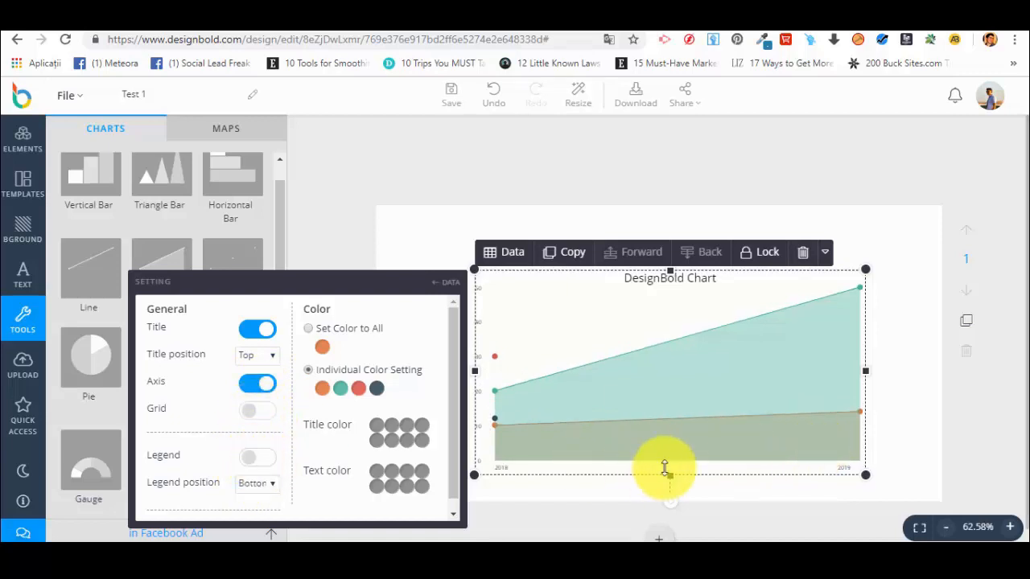
pyautogui.click(274, 461)
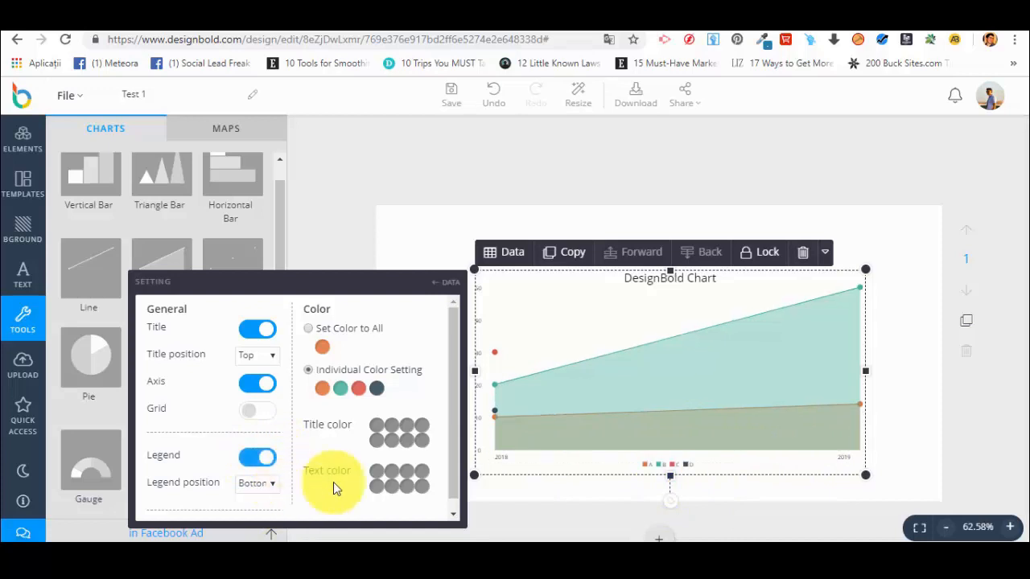
# Set the chart's first title color to yellow ffc107 and its first text color to red.
pyautogui.click(378, 433)
pyautogui.click(304, 278)
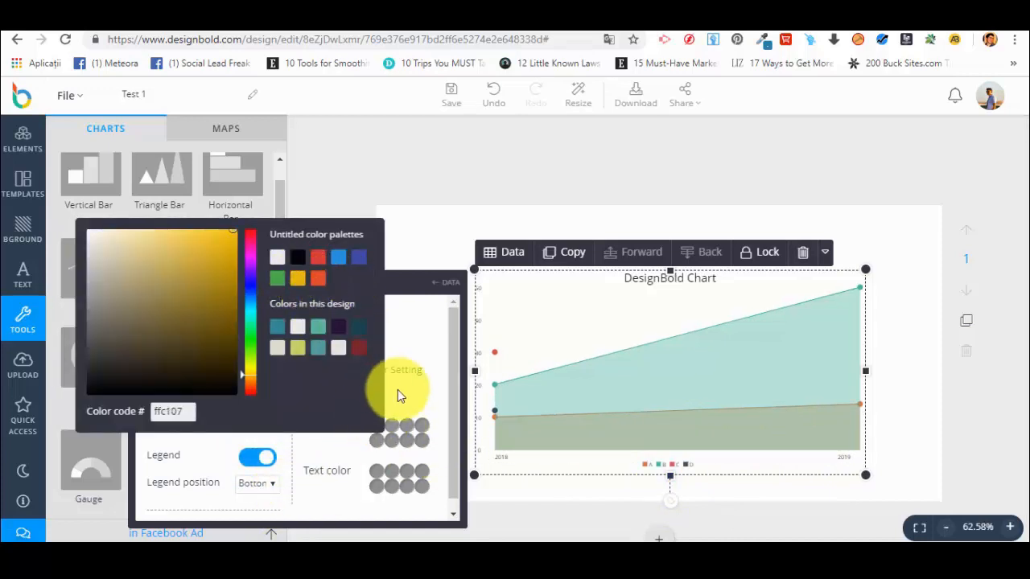
pyautogui.click(323, 449)
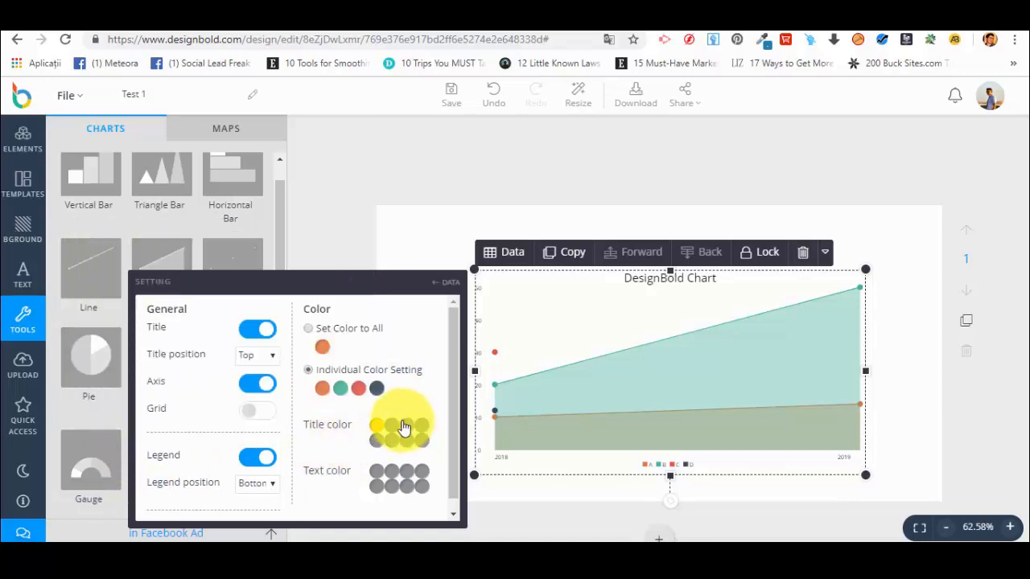
pyautogui.click(378, 473)
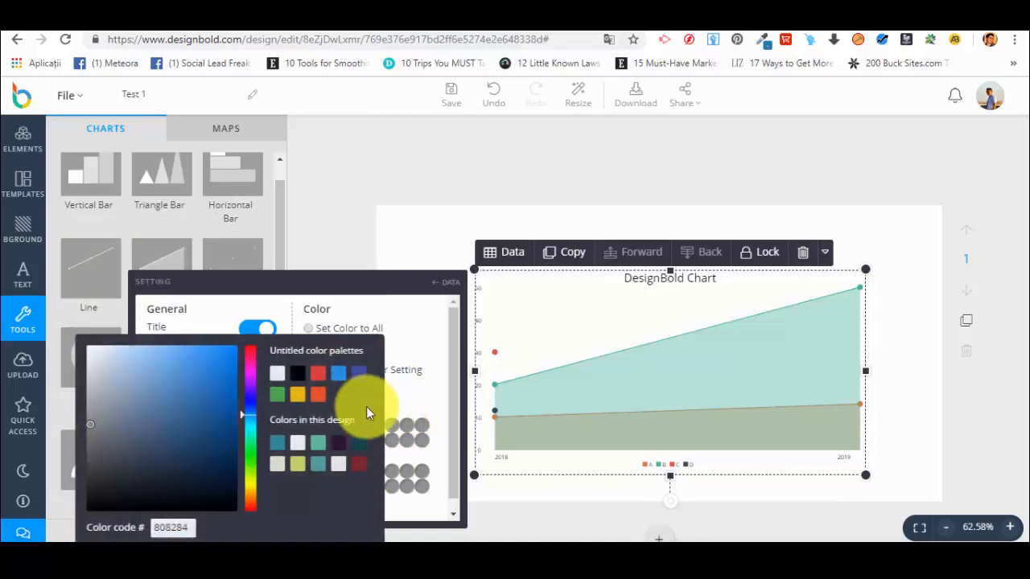
pyautogui.click(320, 370)
pyautogui.click(400, 412)
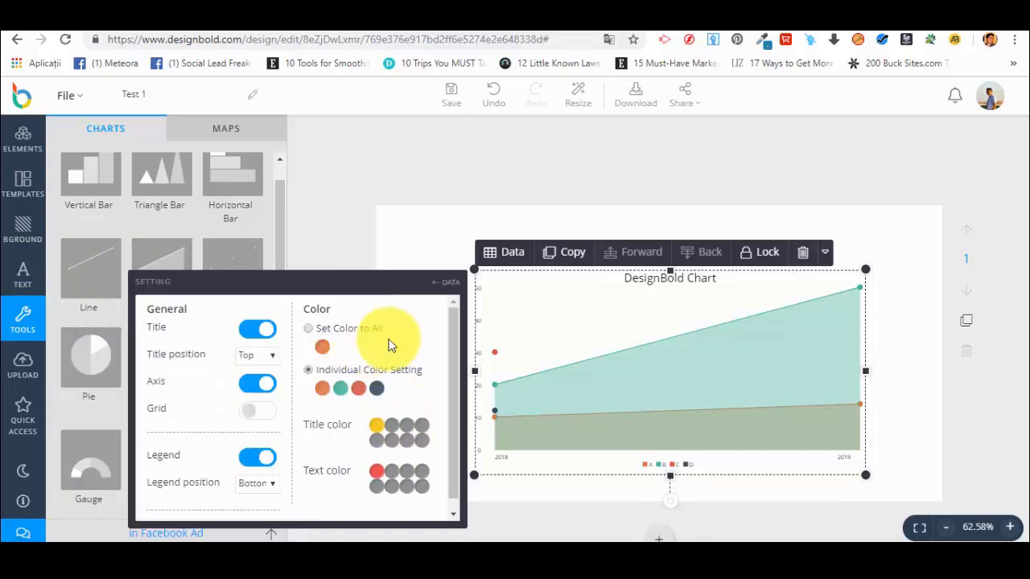
# Try Set Color to All for the chart, and return to Individual Color Setting.
pyautogui.click(309, 331)
pyautogui.click(309, 371)
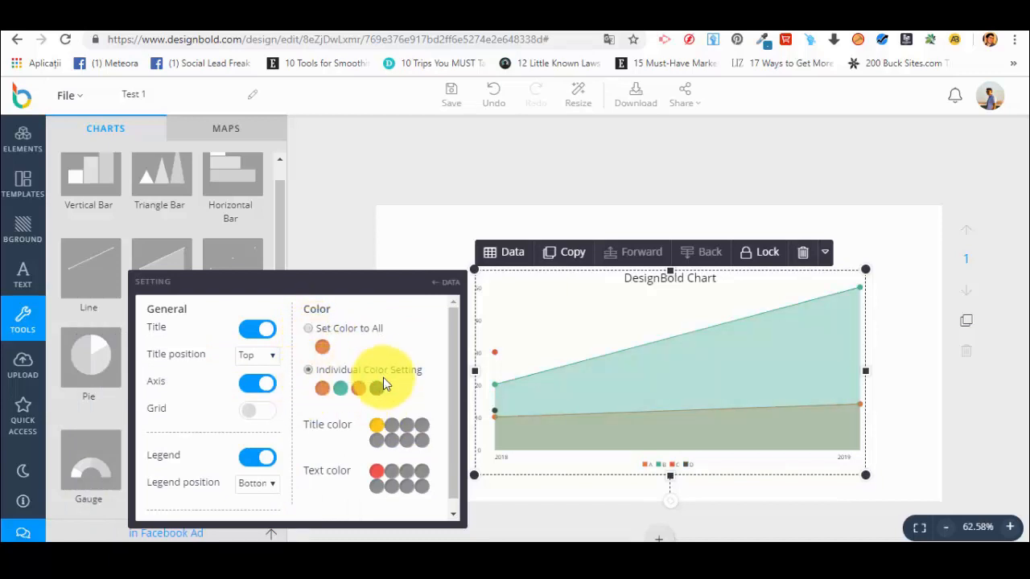
pyautogui.scroll(-1, 418, 382)
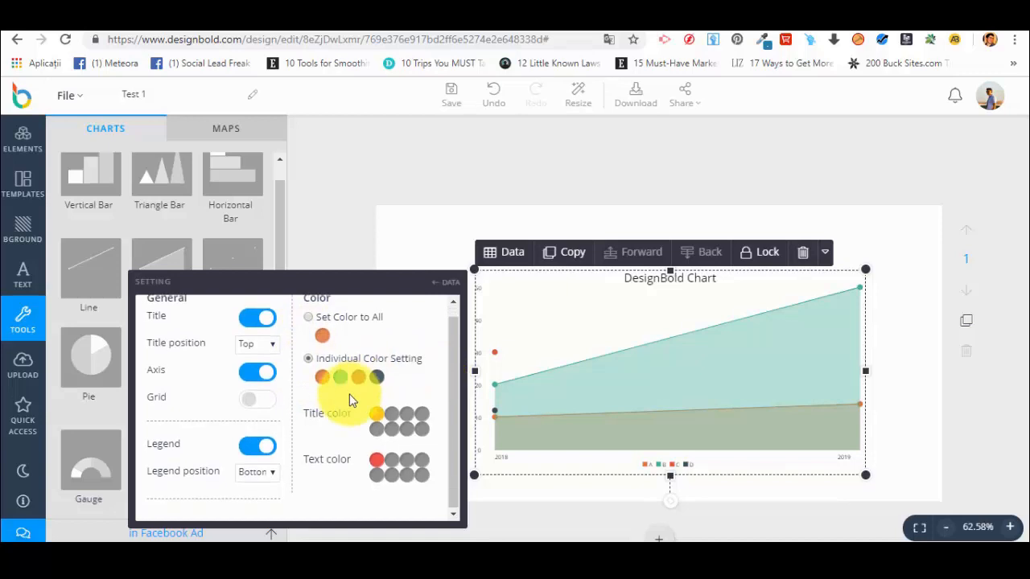
pyautogui.scroll(1, 354, 401)
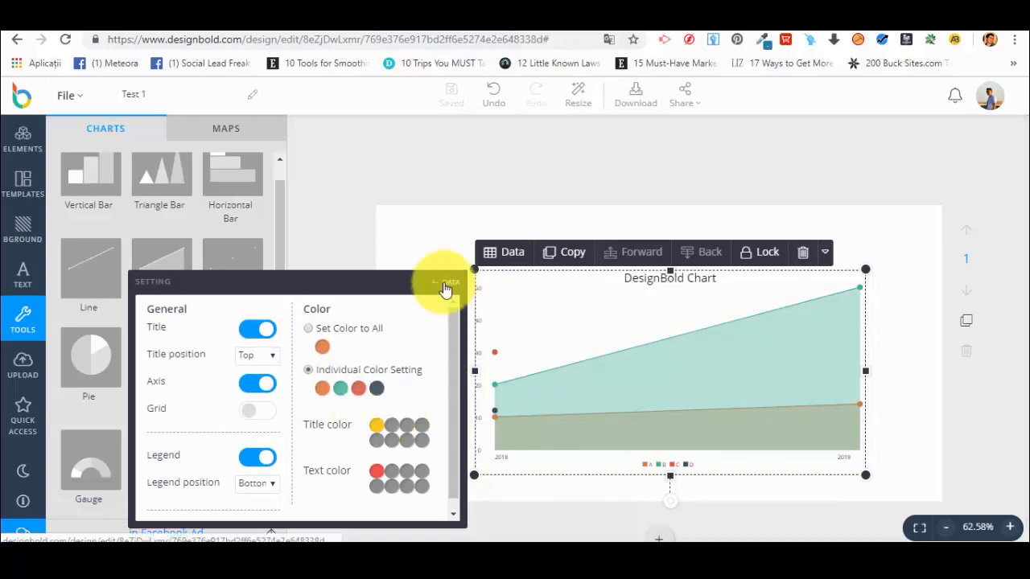
# Leave the chart settings and delete the chart from the page.
pyautogui.click(445, 288)
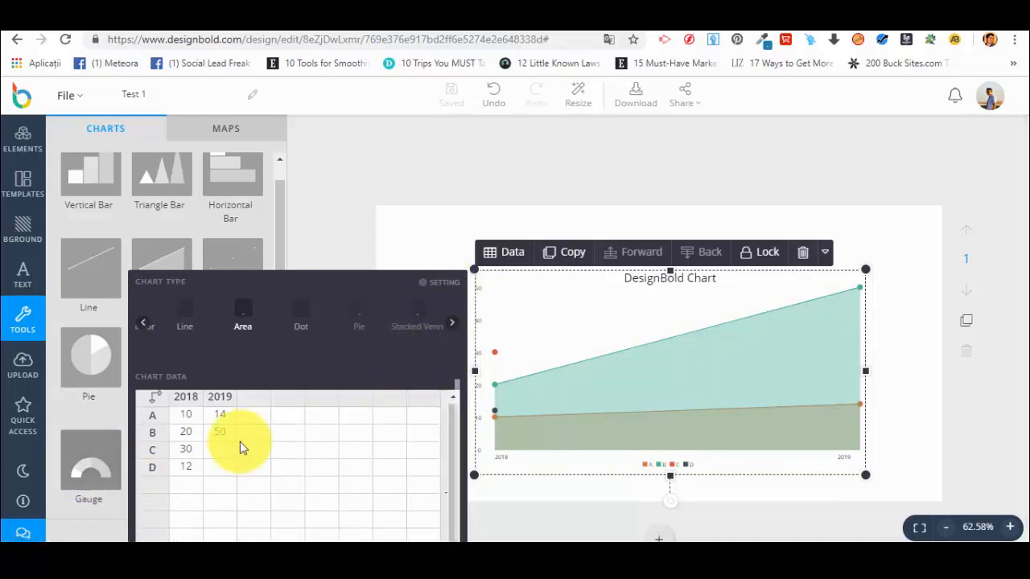
pyautogui.click(399, 201)
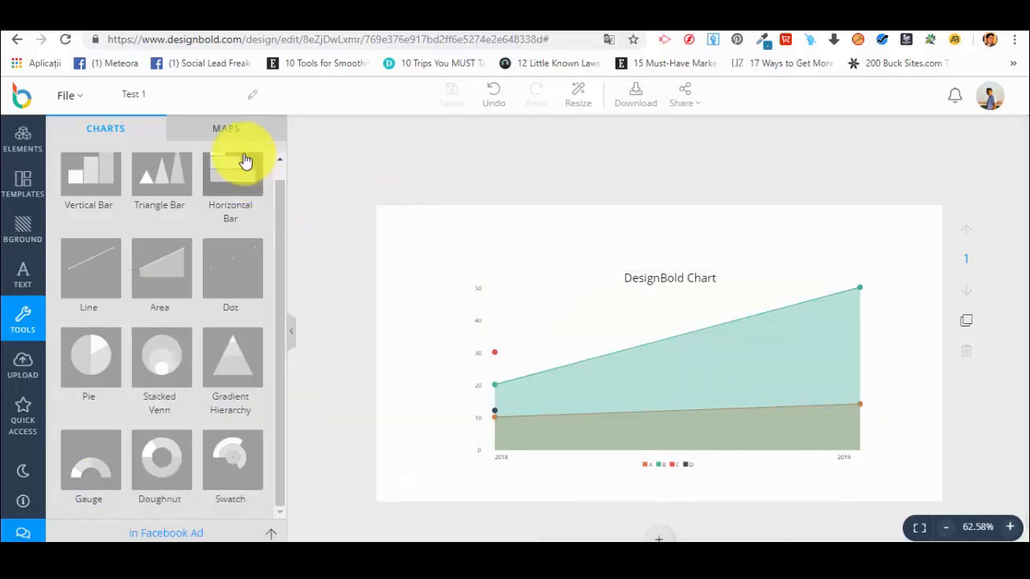
pyautogui.click(891, 269)
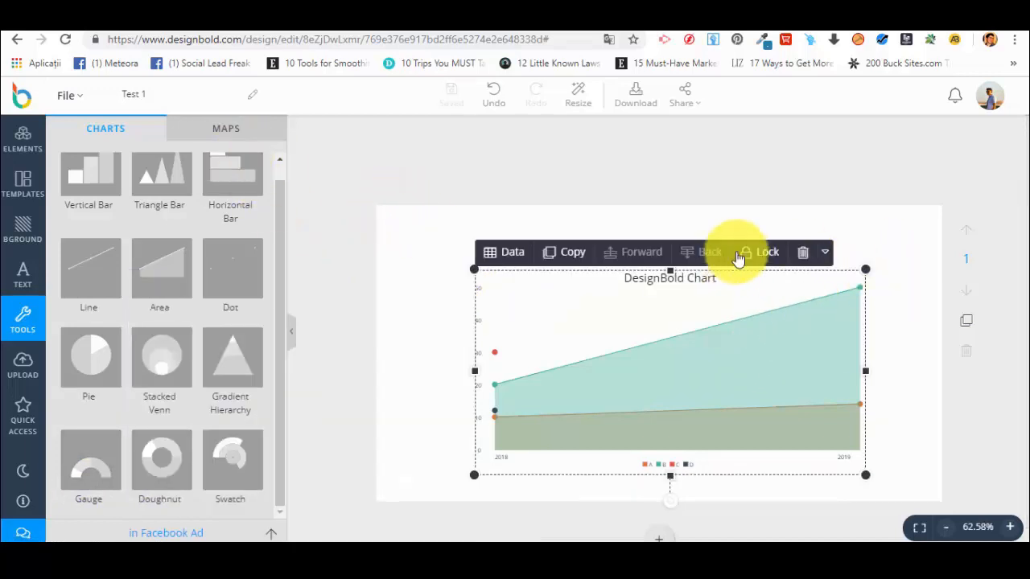
pyautogui.click(801, 251)
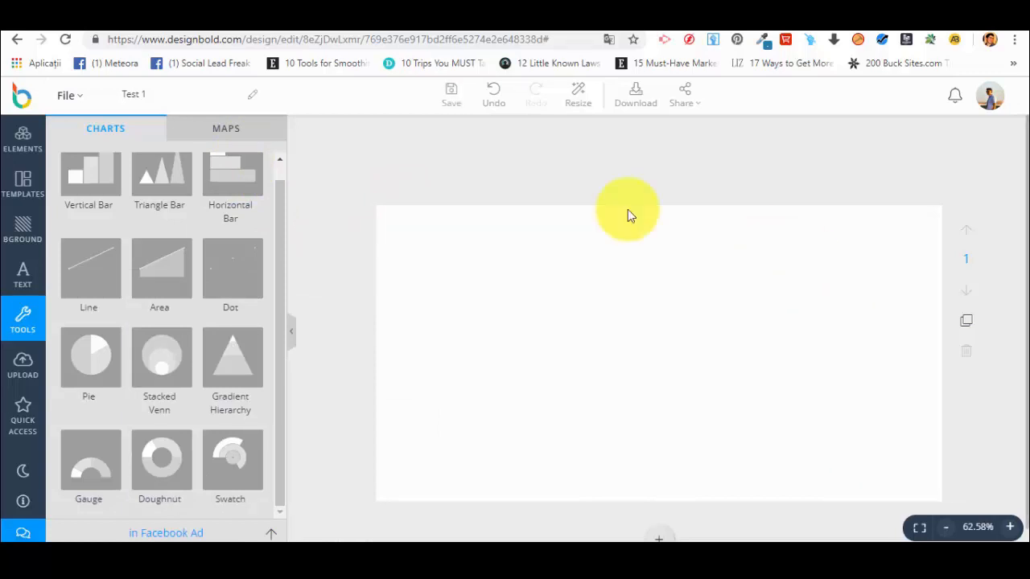
# Add the Africa region map to the page, enlarge it to about 794x416 and place it near the page's center.
pyautogui.click(225, 131)
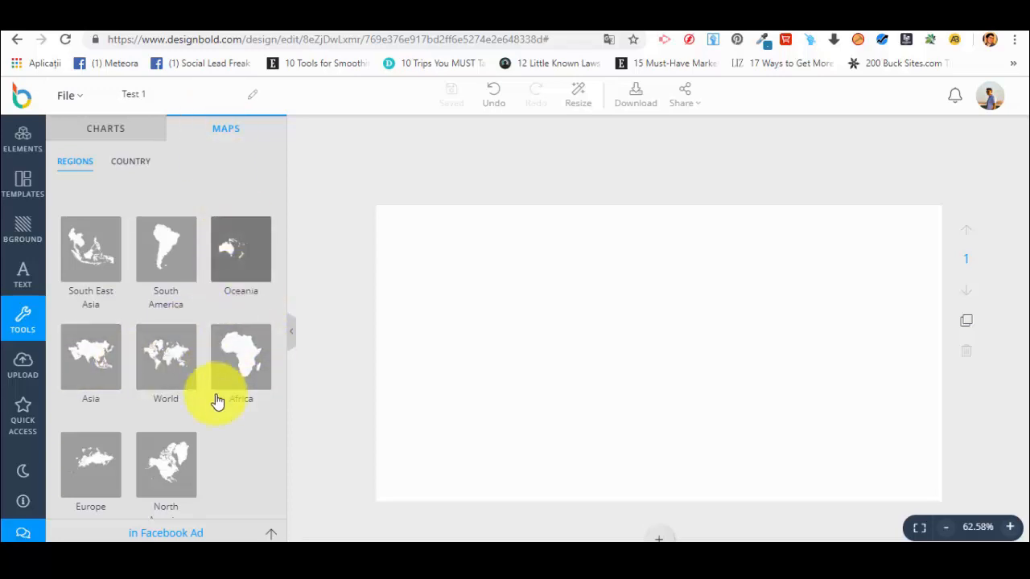
pyautogui.click(229, 339)
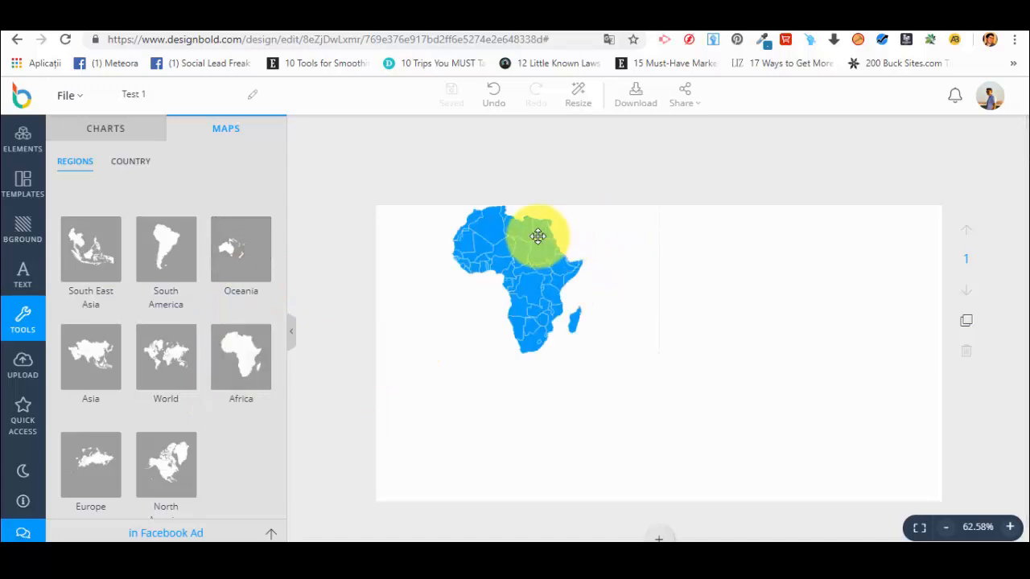
pyautogui.moveTo(538, 233); pyautogui.dragTo(613, 329)
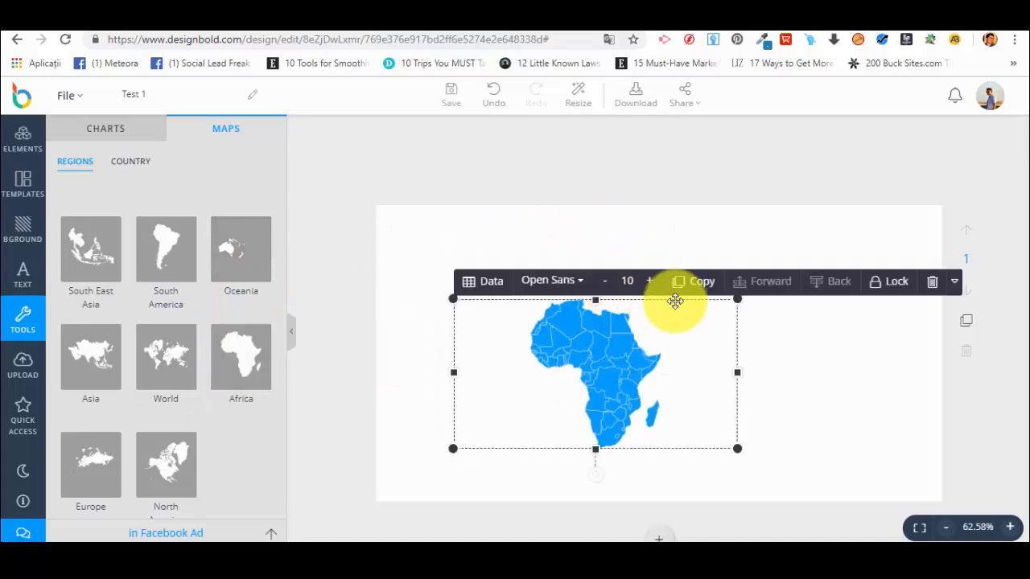
pyautogui.moveTo(692, 325); pyautogui.dragTo(704, 316)
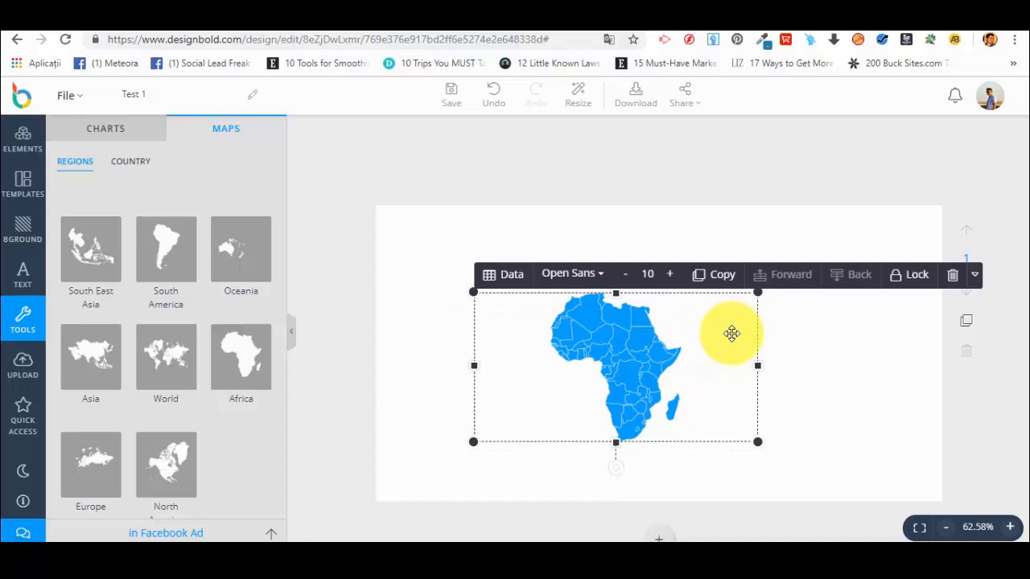
pyautogui.moveTo(757, 442); pyautogui.dragTo(844, 507)
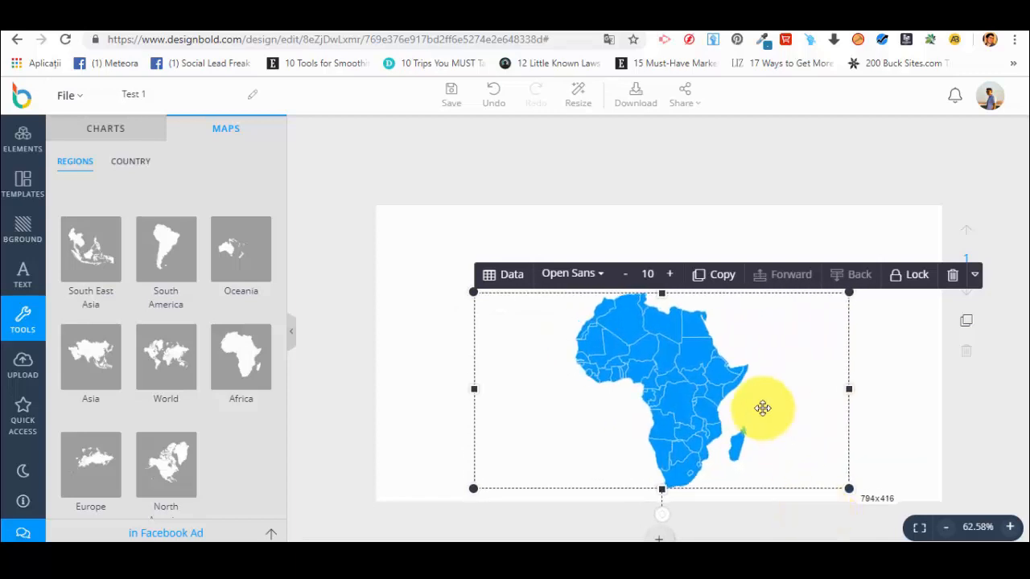
pyautogui.moveTo(763, 408); pyautogui.dragTo(759, 407)
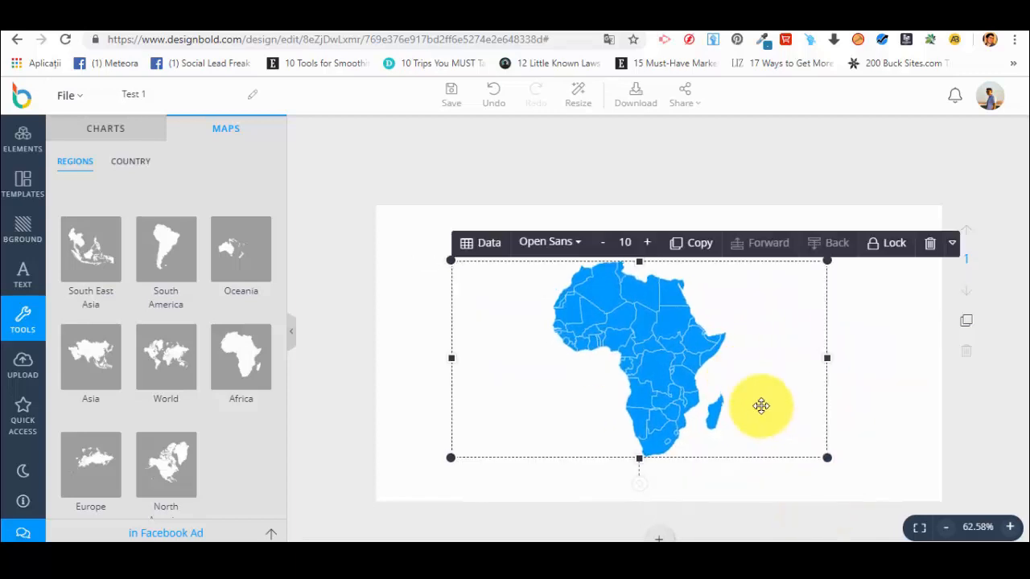
# Replace the Africa map with the country map of Guinea, searching the country list for "gui".
pyautogui.click(486, 255)
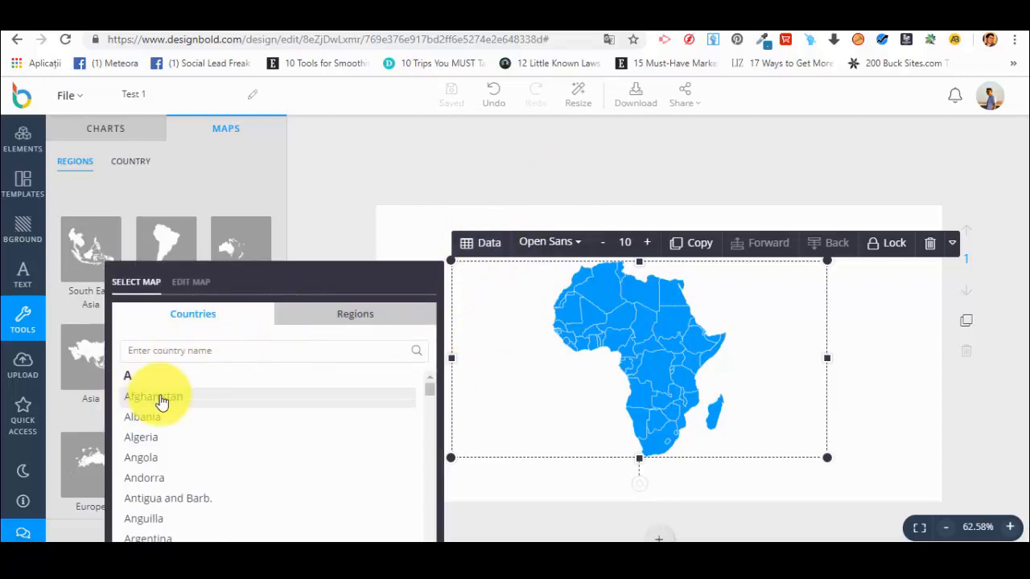
pyautogui.scroll(-5, 259, 384)
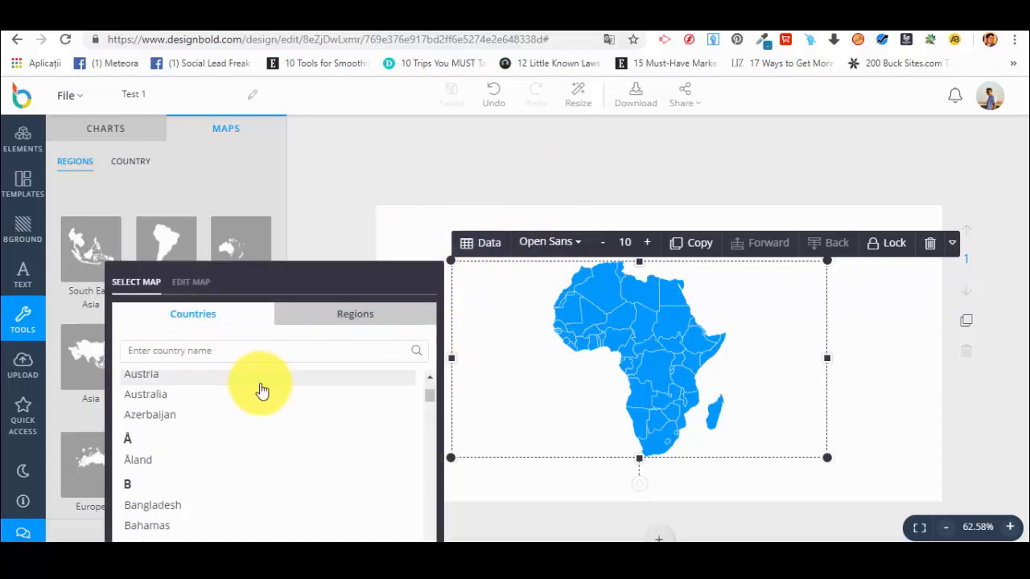
pyautogui.click(217, 356)
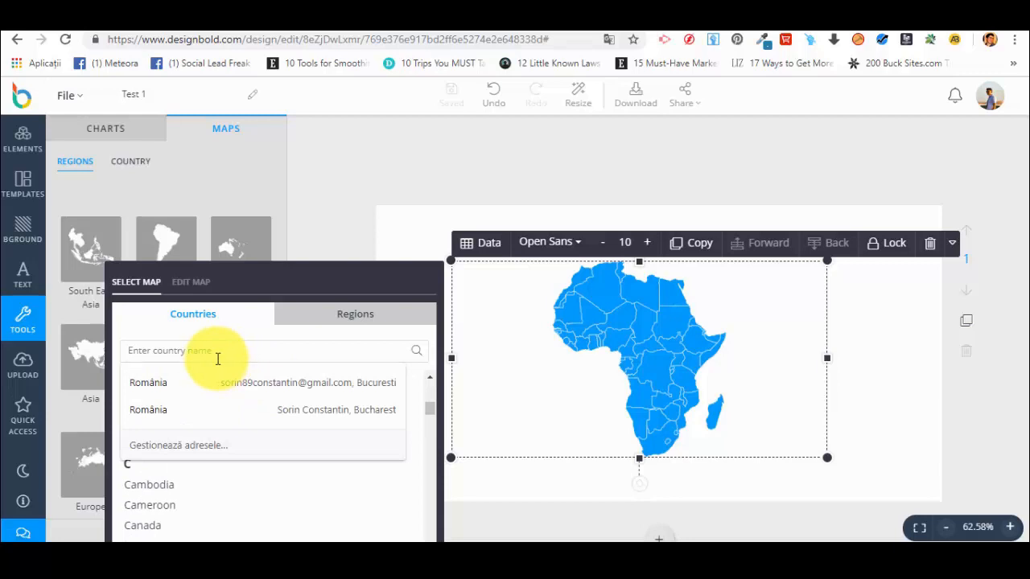
pyautogui.write('gui')
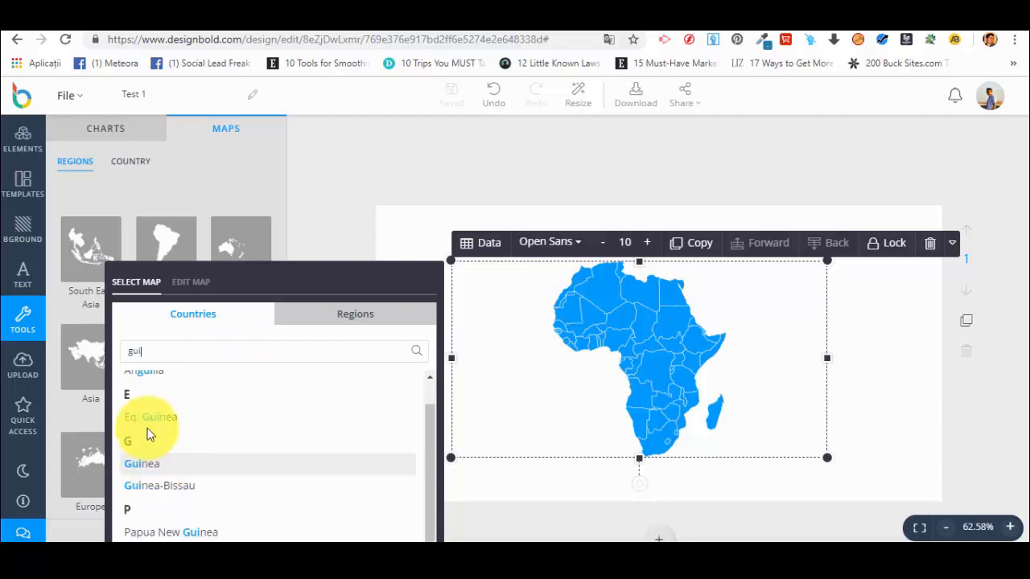
pyautogui.click(167, 468)
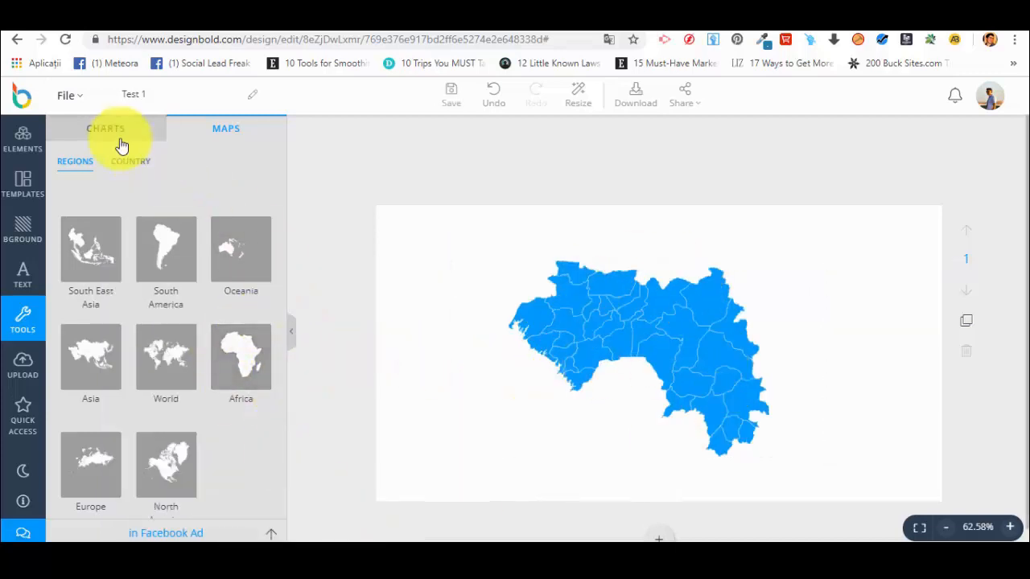
# Open the Guinea map's data settings and set its border color to af4c51.
pyautogui.click(664, 298)
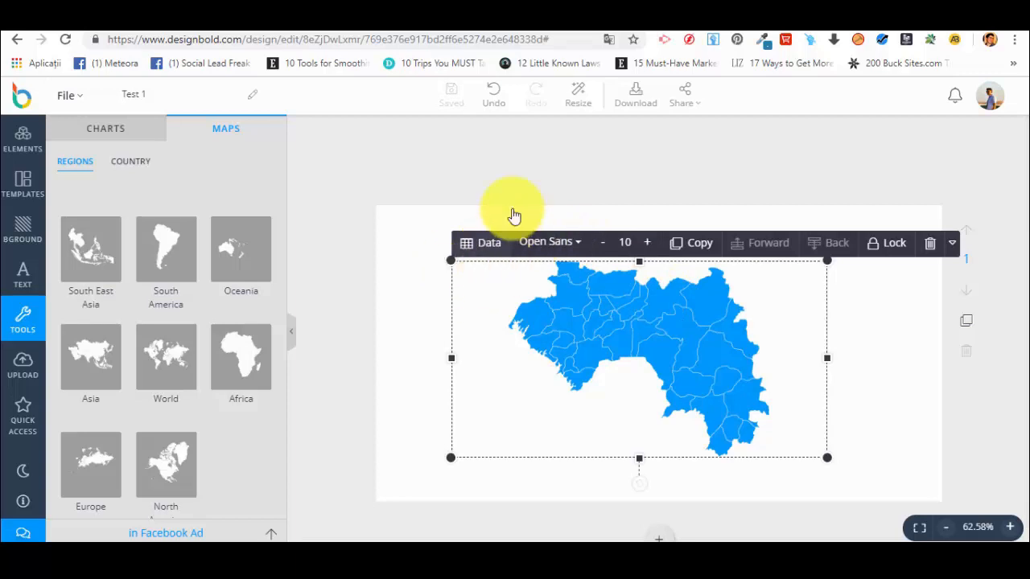
pyautogui.click(497, 248)
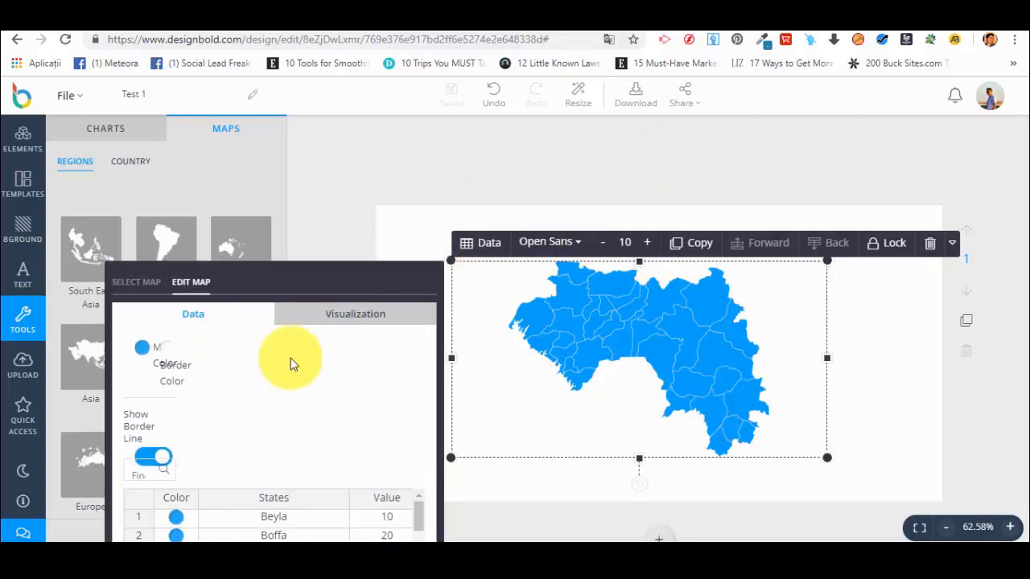
pyautogui.click(168, 354)
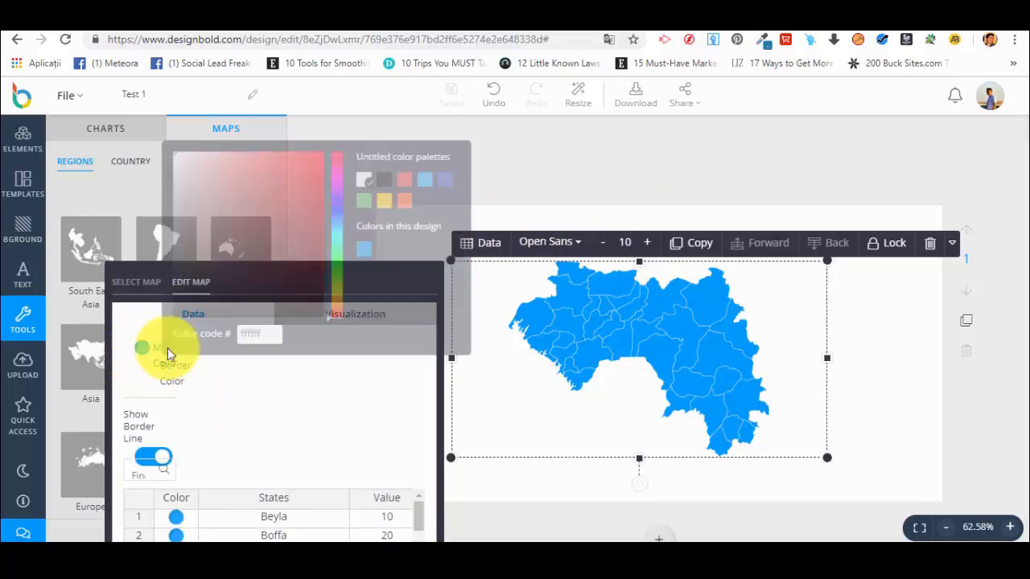
pyautogui.click(378, 206)
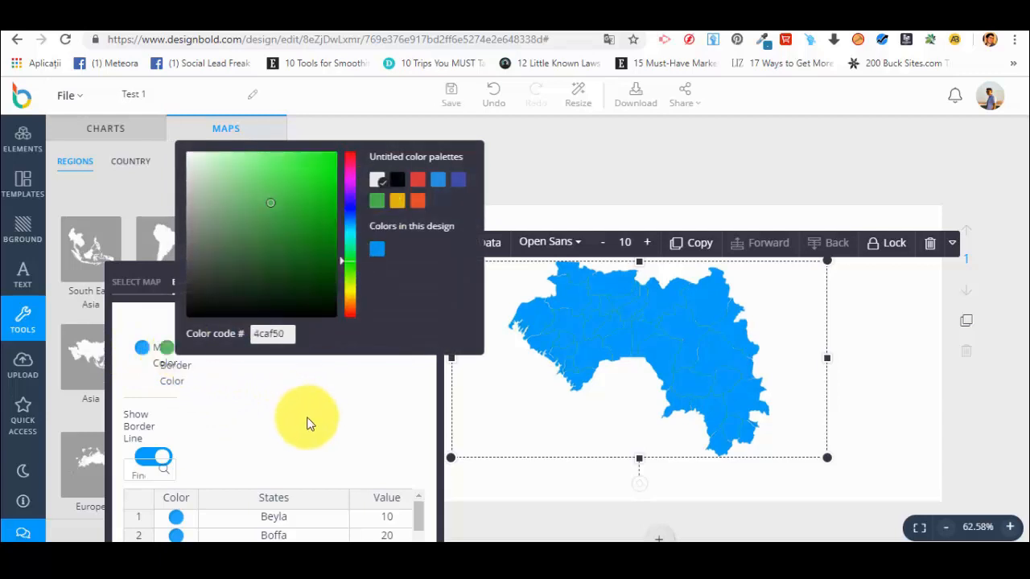
pyautogui.click(351, 155)
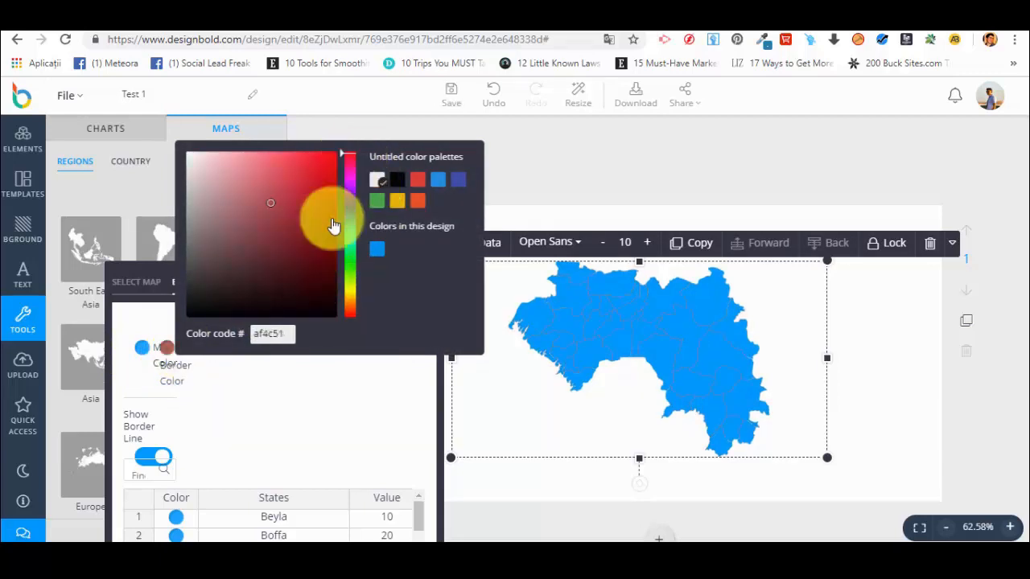
pyautogui.click(316, 465)
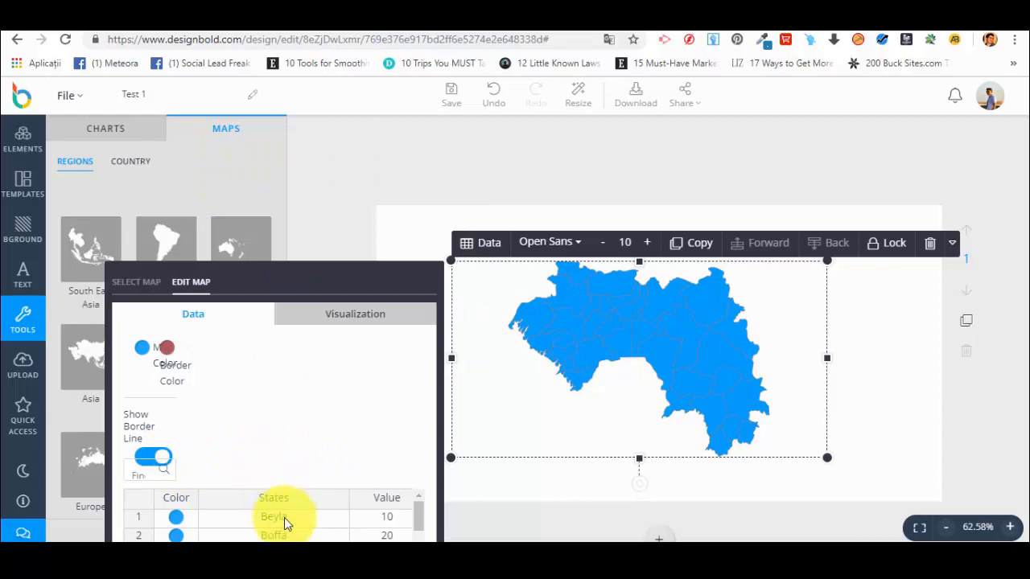
# Find the Mandiana state in the map's data table and color it red from the palette.
pyautogui.scroll(-2, 284, 517)
pyautogui.scroll(-3, 294, 531)
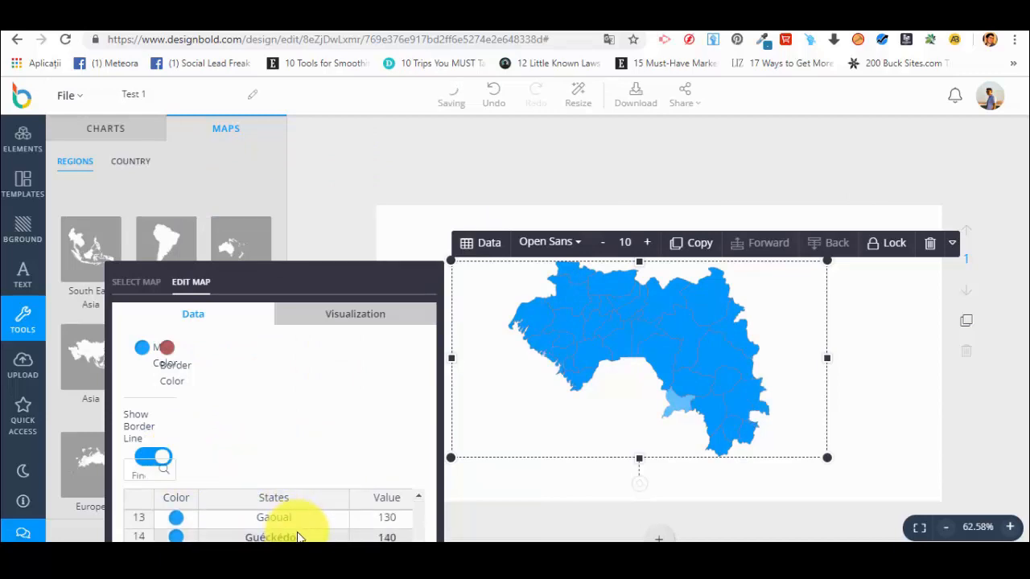
pyautogui.scroll(5, 296, 527)
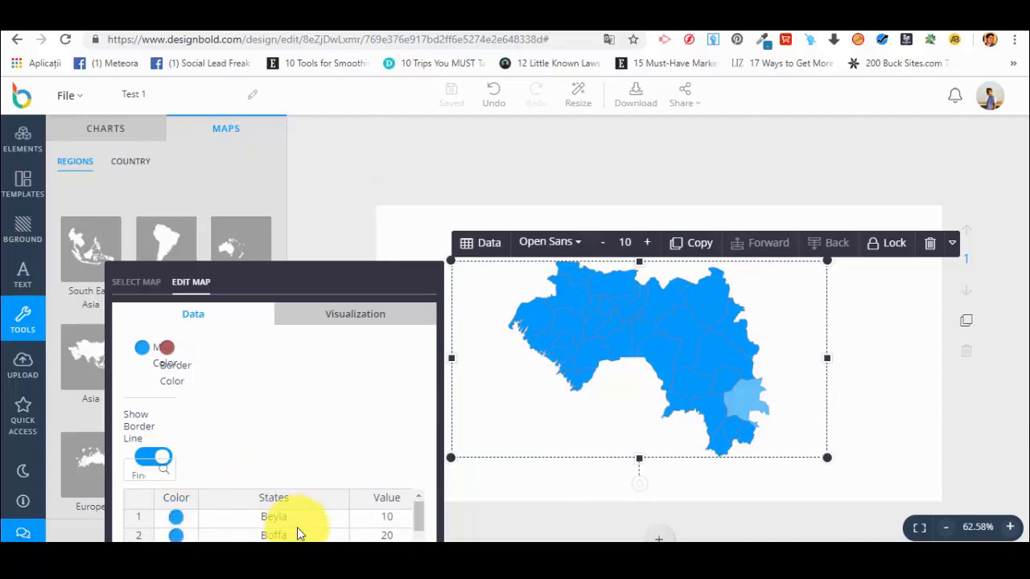
pyautogui.scroll(-5, 298, 529)
pyautogui.scroll(-2, 376, 516)
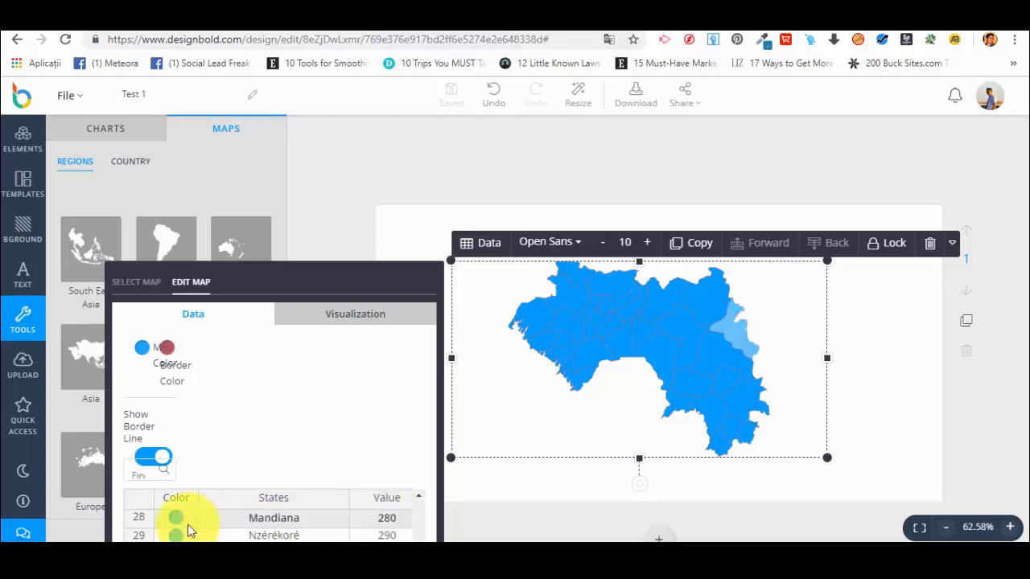
pyautogui.click(178, 523)
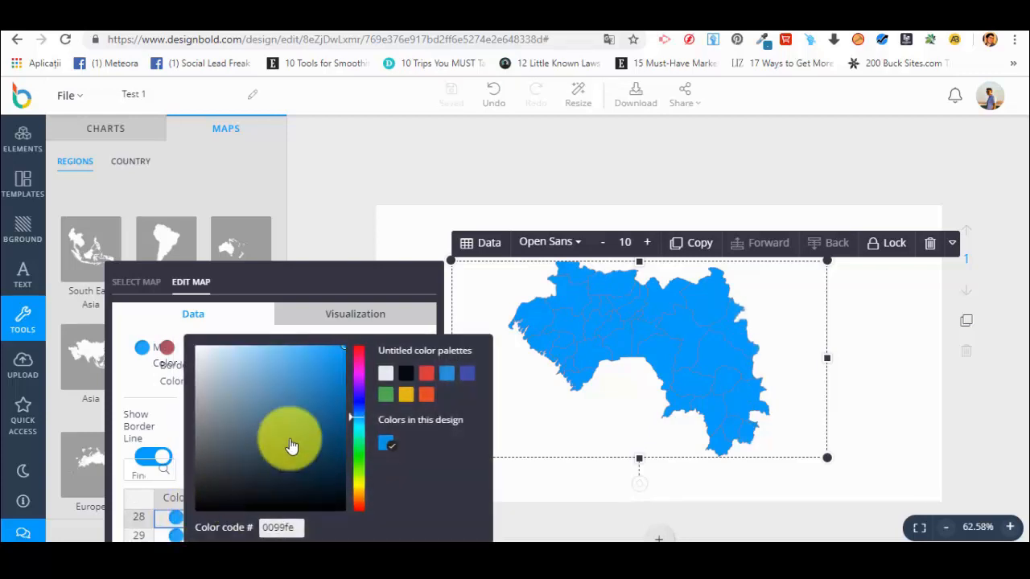
pyautogui.click(427, 377)
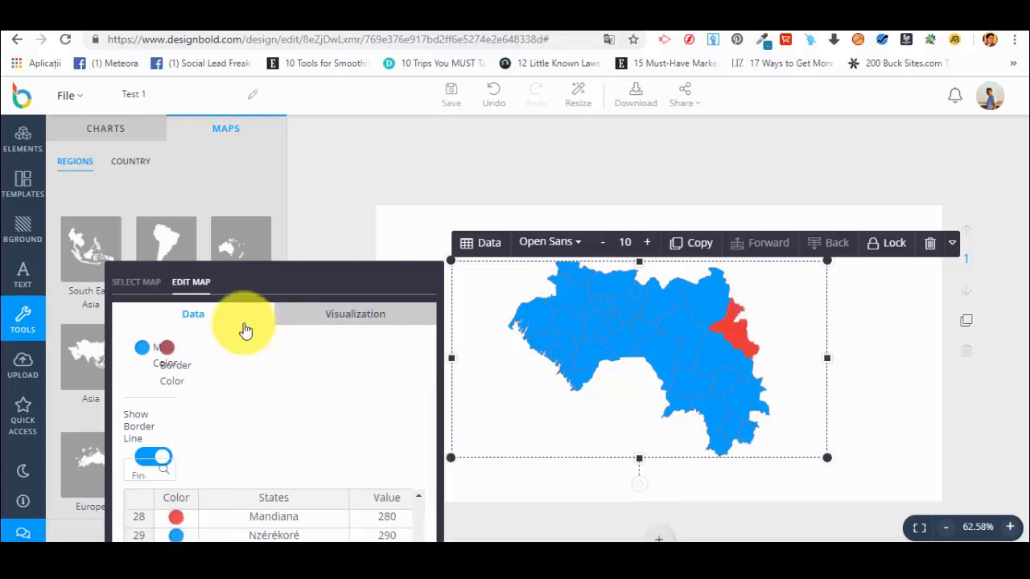
# Turn on the area-value map visualization for the Guinea map.
pyautogui.click(248, 330)
pyautogui.click(372, 322)
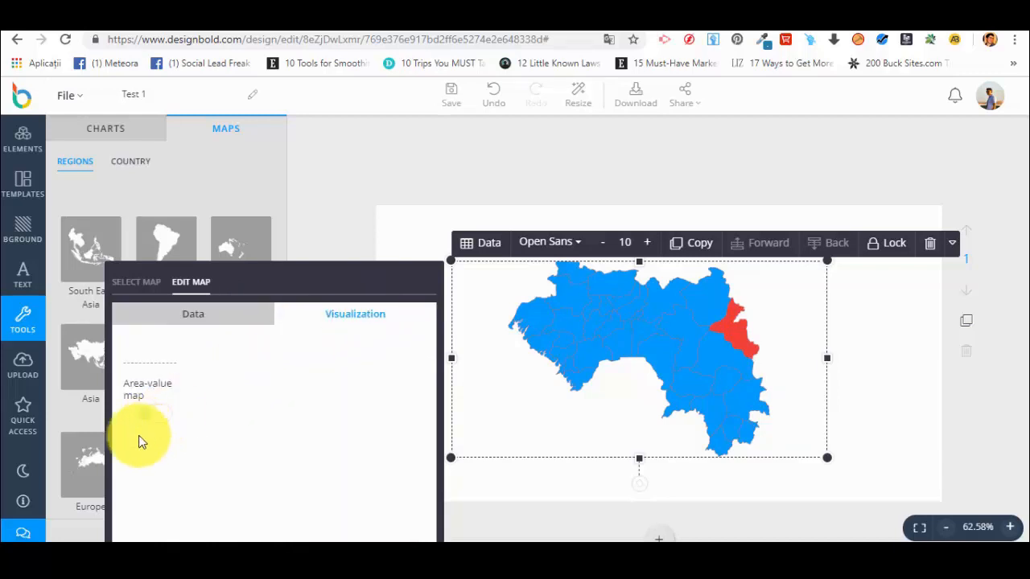
pyautogui.click(153, 414)
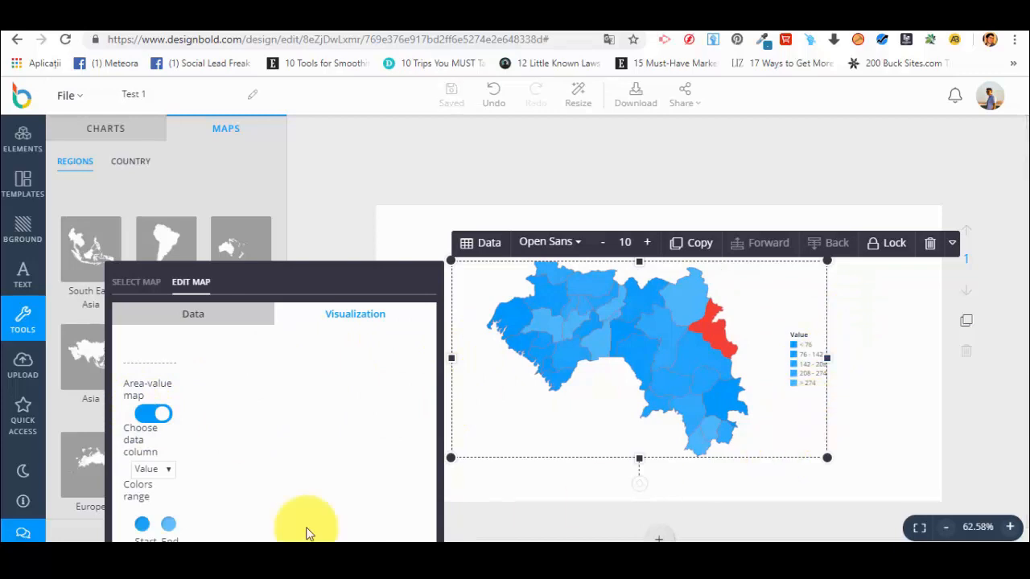
pyautogui.click(217, 451)
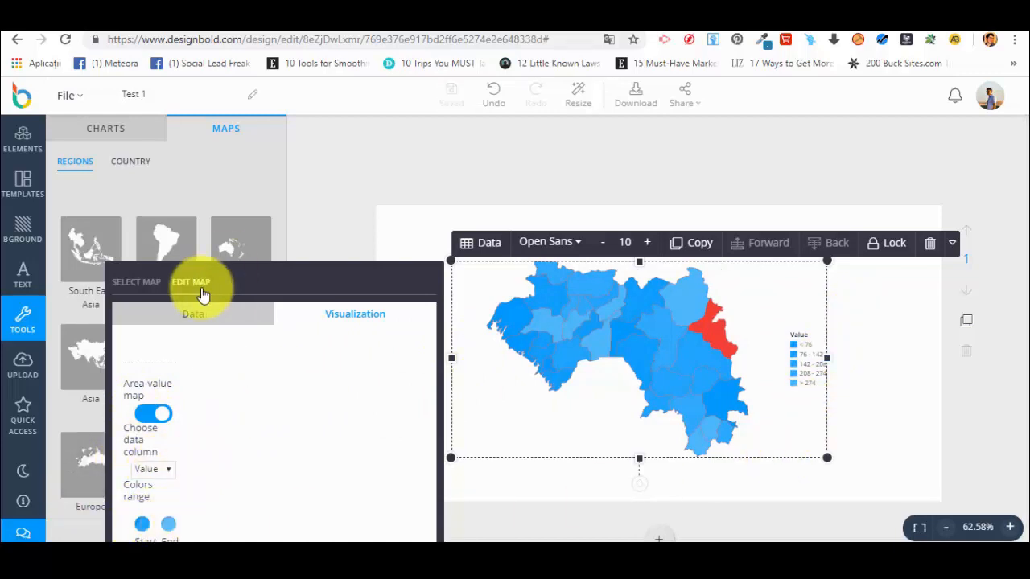
# Replace the Guinea map with the Europe region map.
pyautogui.click(143, 282)
pyautogui.scroll(-15, 266, 426)
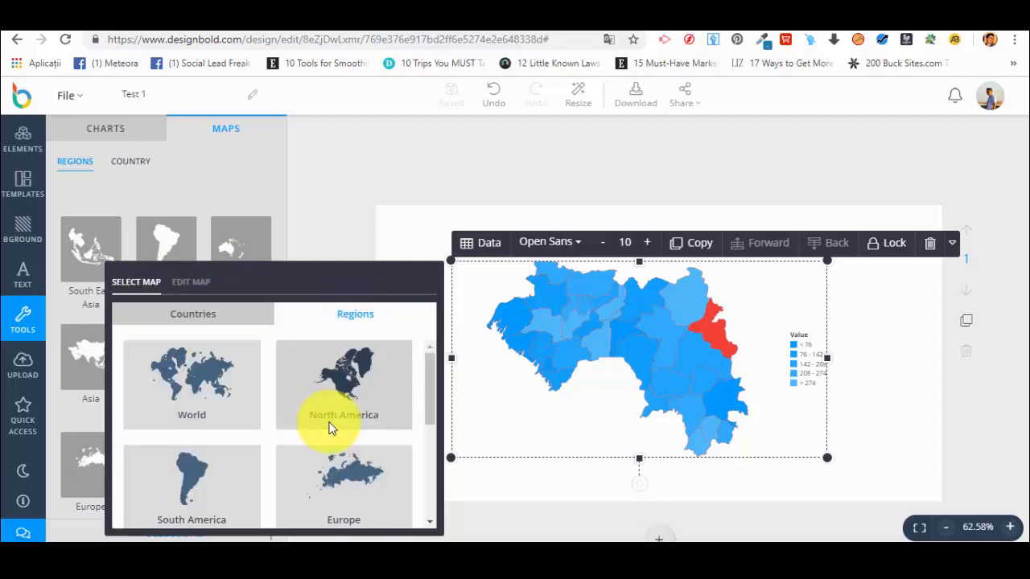
pyautogui.scroll(-2, 421, 420)
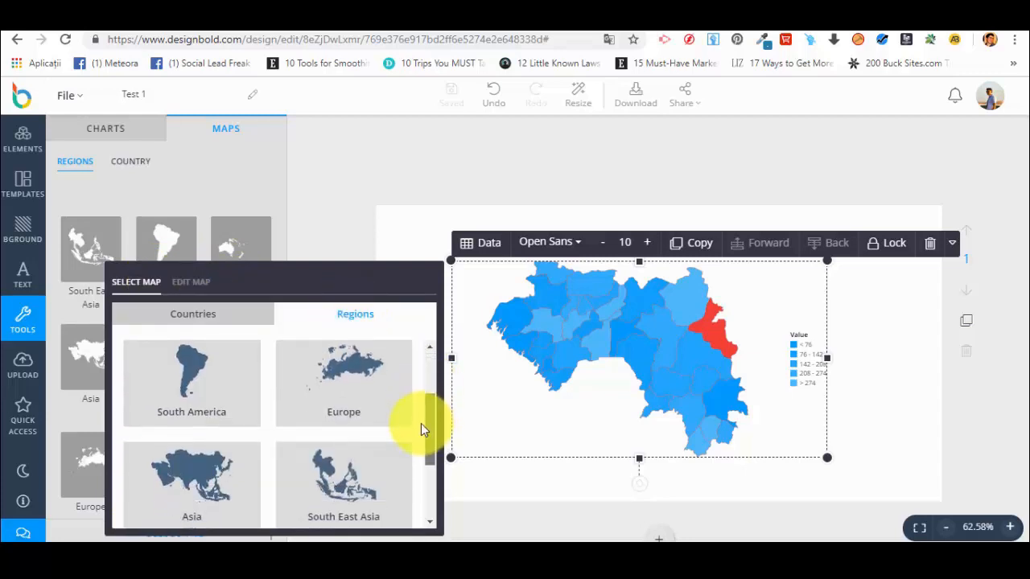
pyautogui.click(385, 357)
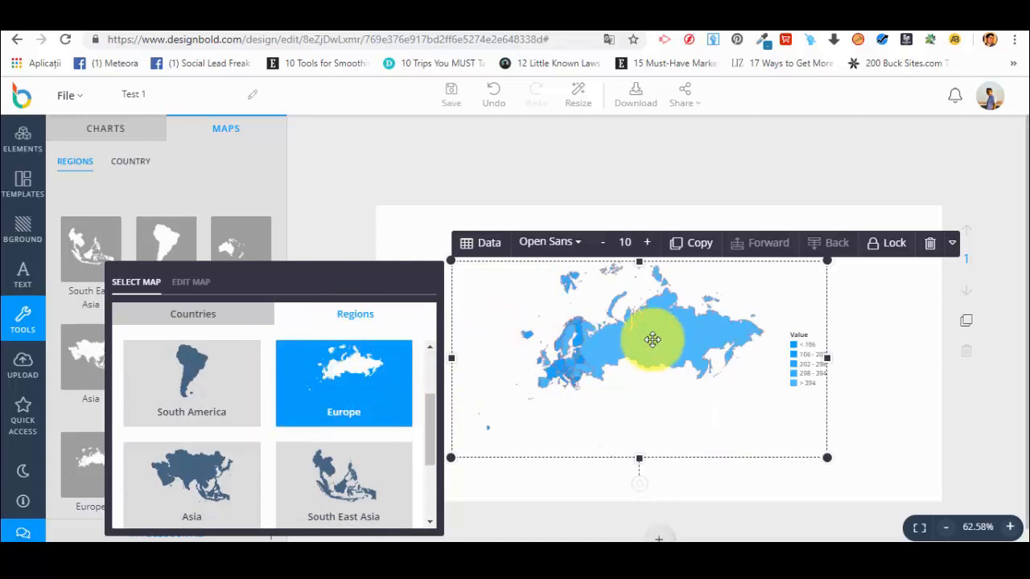
# Try switching the Europe map's area-value visualization off and back on, and leave the map settings.
pyautogui.click(193, 281)
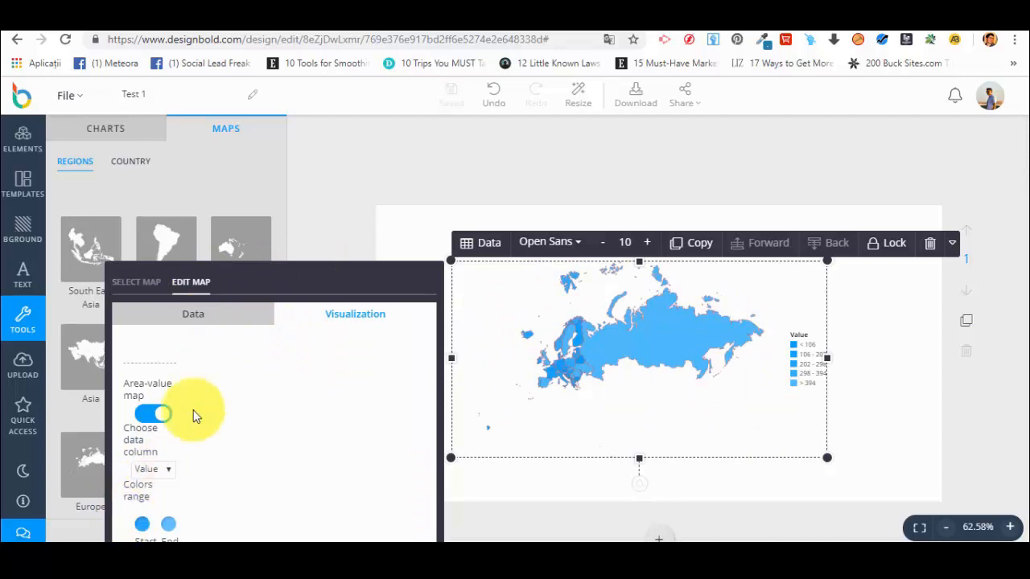
pyautogui.click(158, 415)
pyautogui.click(157, 415)
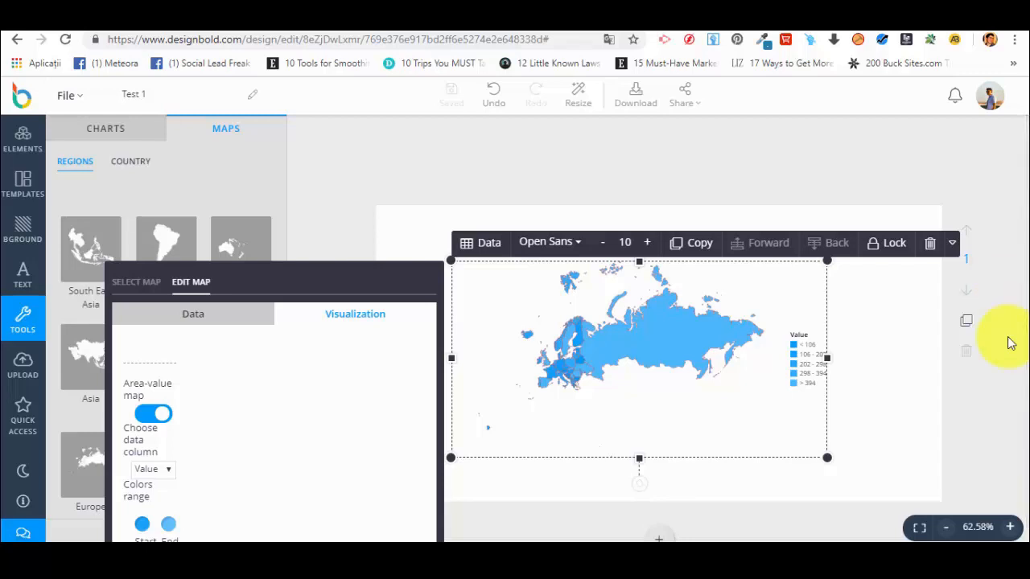
pyautogui.click(853, 175)
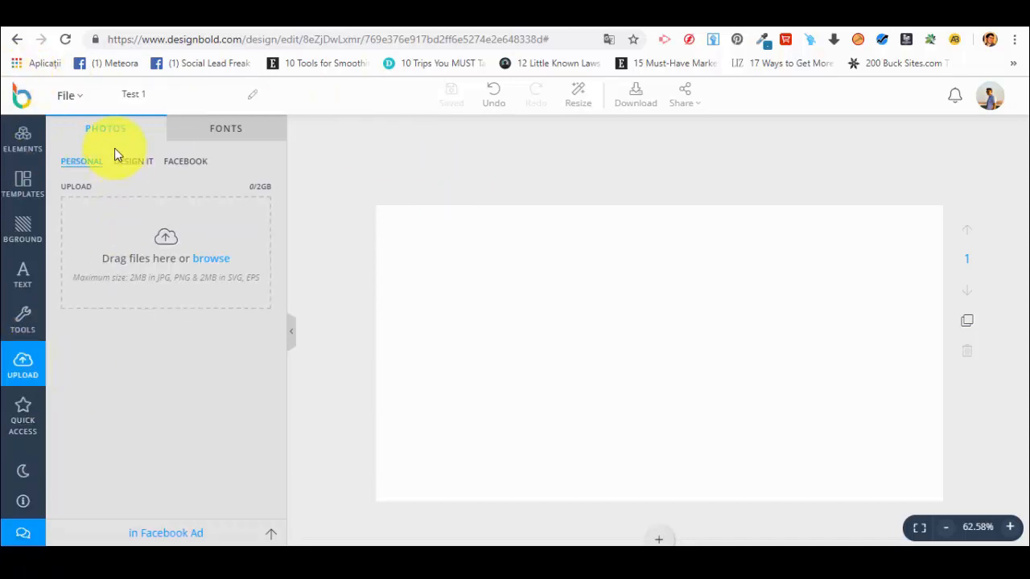
# Upload the image 40508059.jpg from the Downloads folder to the personal photos.
pyautogui.click(199, 268)
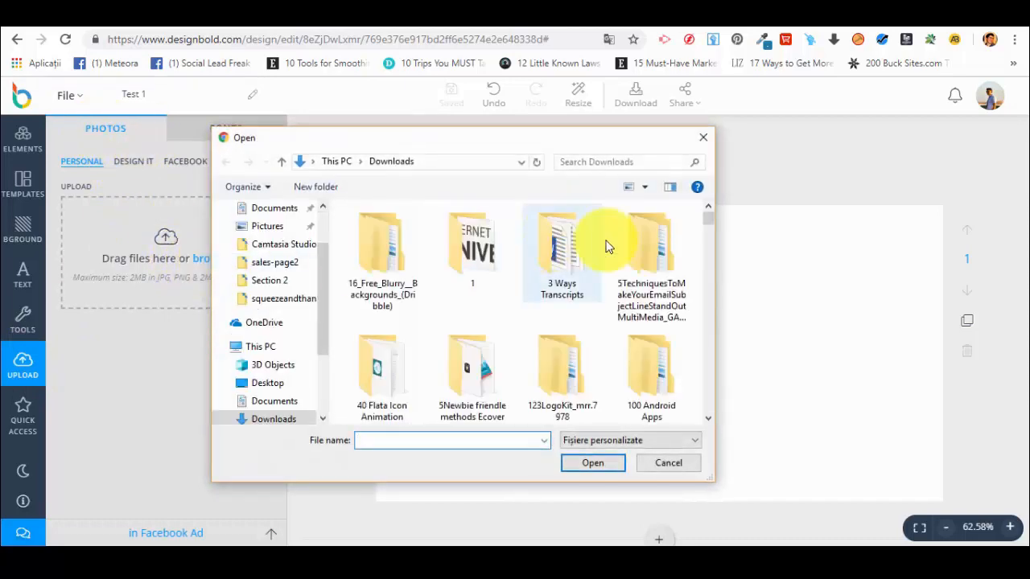
pyautogui.scroll(-4, 609, 241)
pyautogui.click(472, 382)
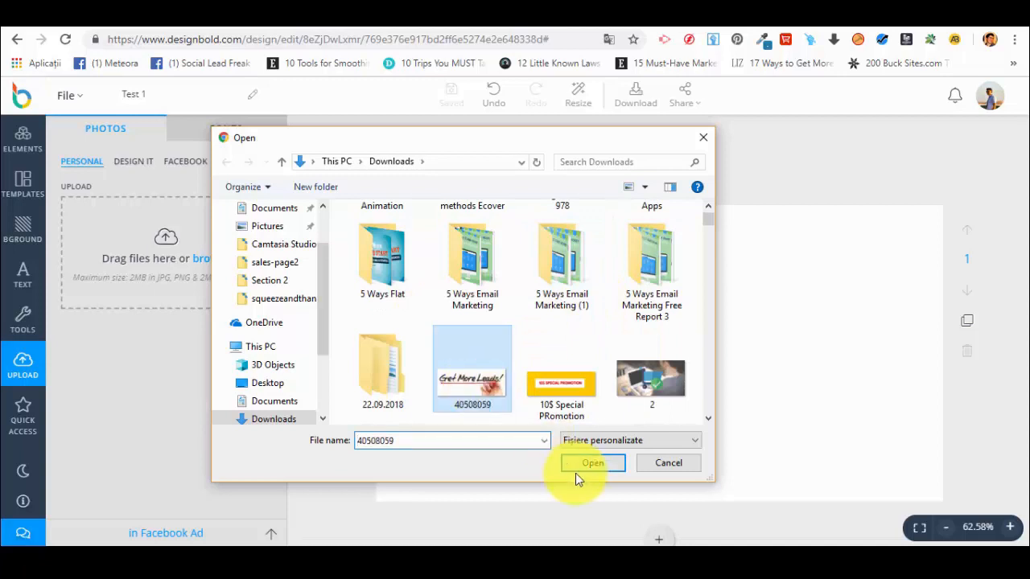
pyautogui.click(590, 464)
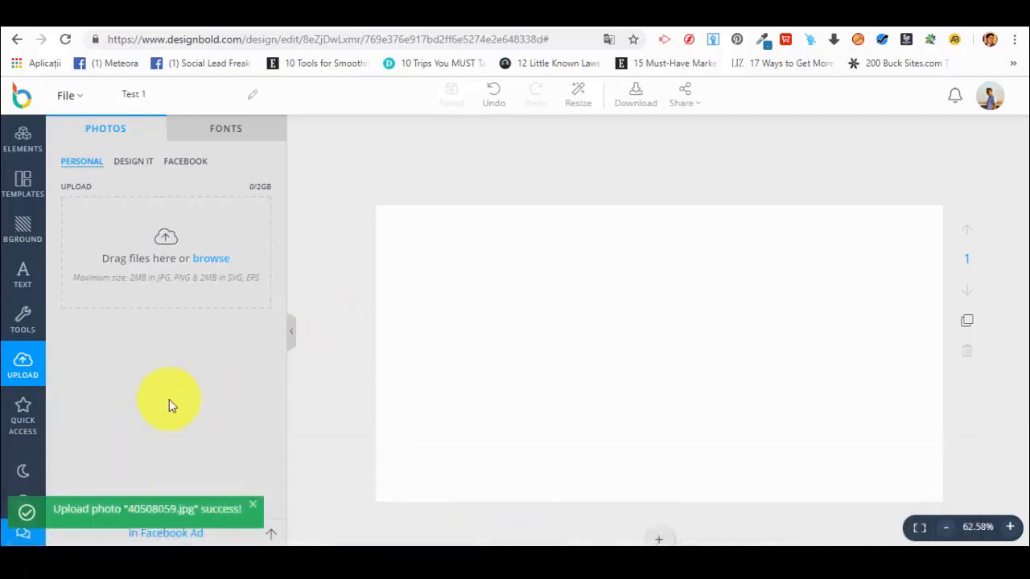
# Show the font upload section, and switch to the 1001 Free Fonts site to open its 3D fonts category.
pyautogui.click(247, 136)
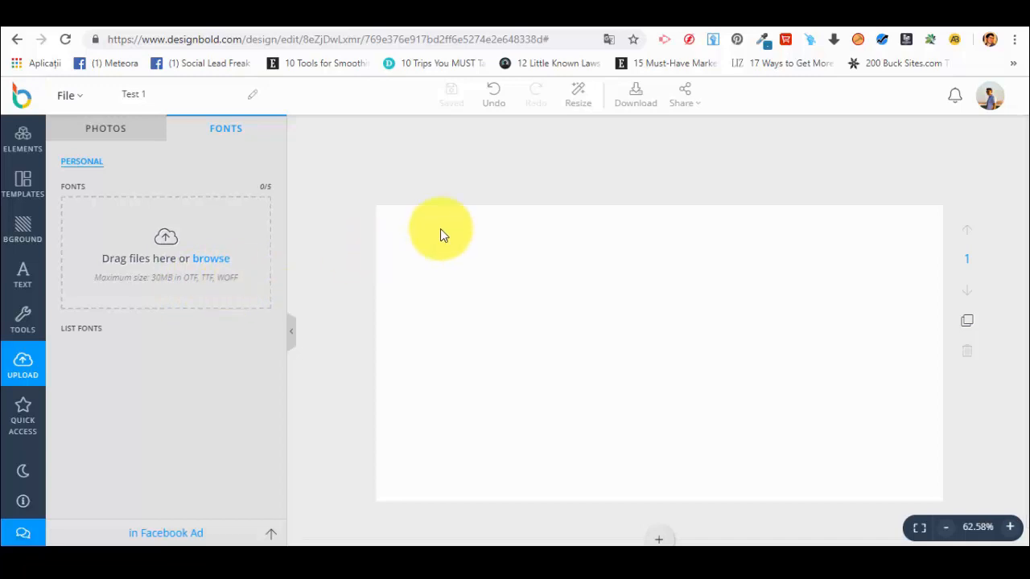
pyautogui.click(839, 11)
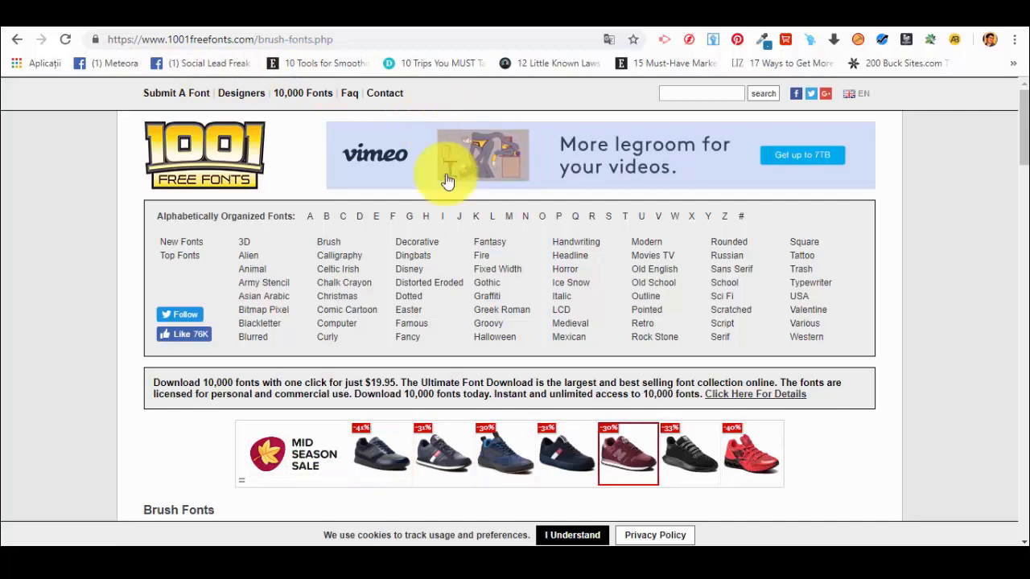
pyautogui.scroll(-1, 440, 186)
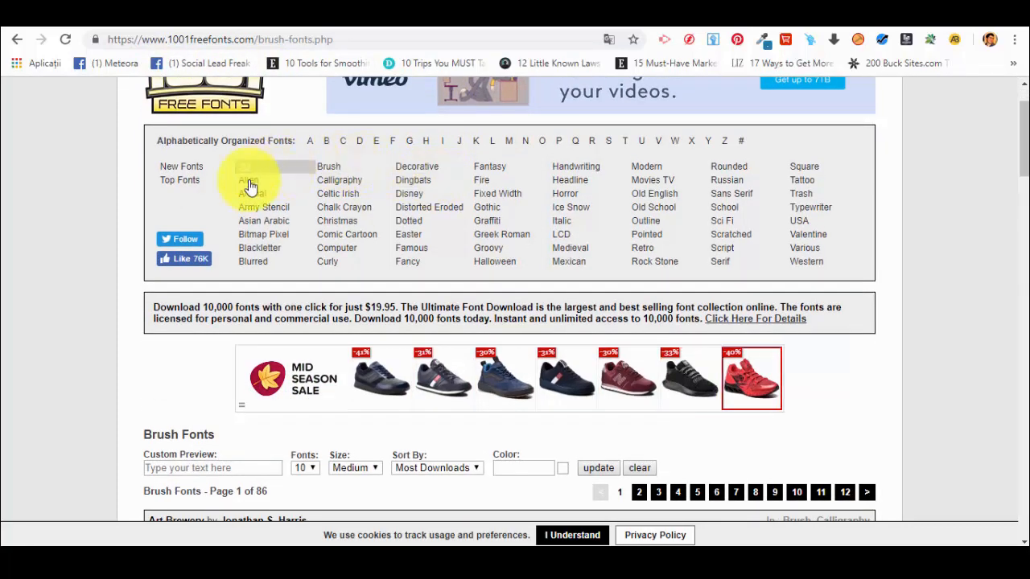
pyautogui.click(249, 173)
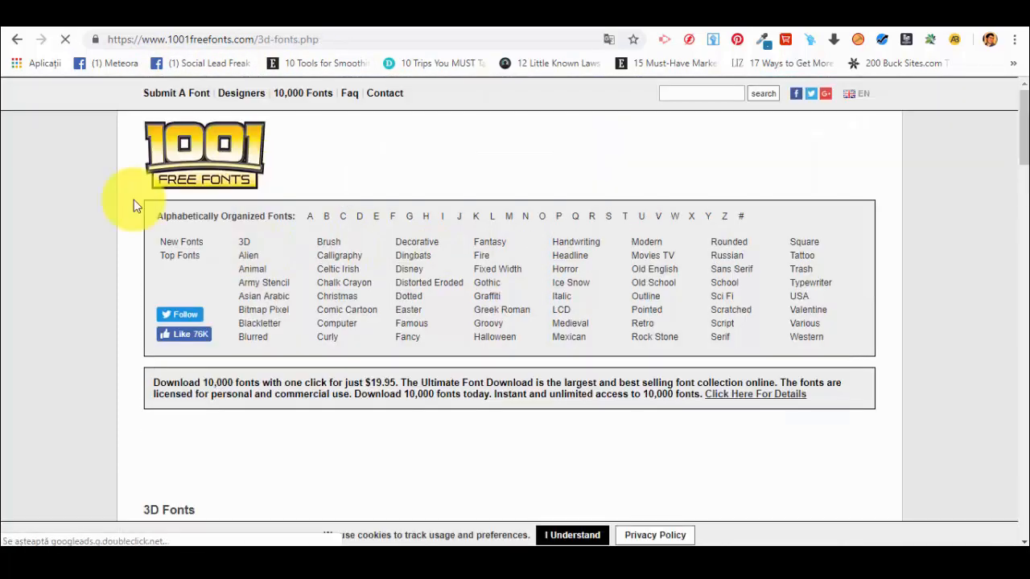
# Browse the 3D fonts list and download the National Cartoon font.
pyautogui.scroll(-2, 517, 131)
pyautogui.scroll(-4, 418, 148)
pyautogui.scroll(-4, 403, 292)
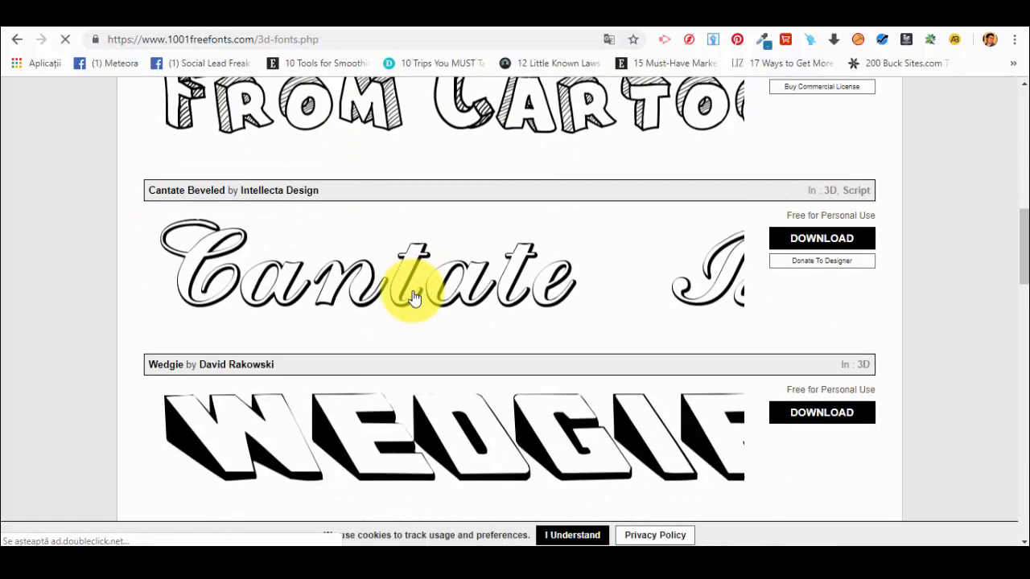
pyautogui.scroll(5, 414, 296)
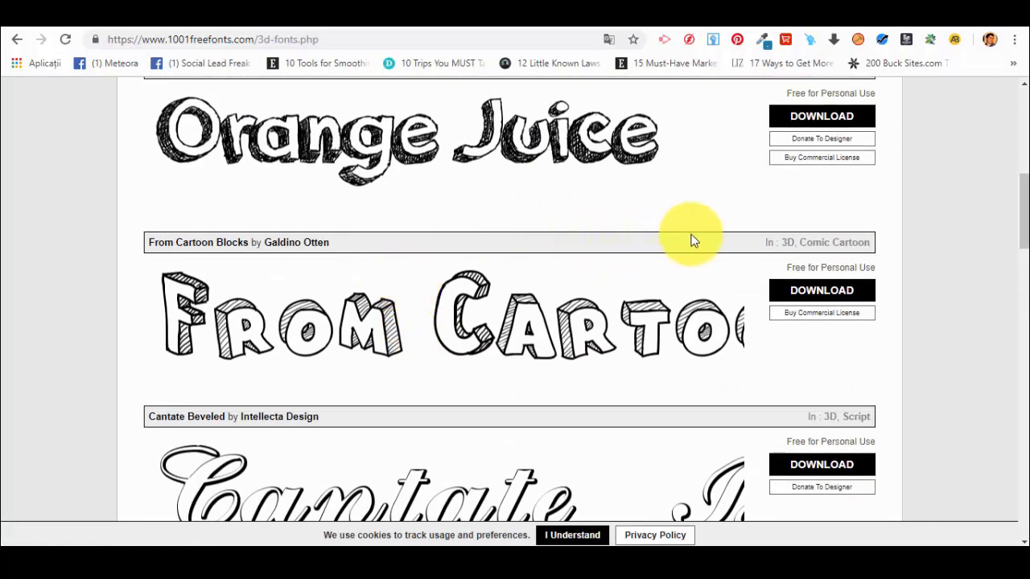
pyautogui.scroll(-13, 654, 195)
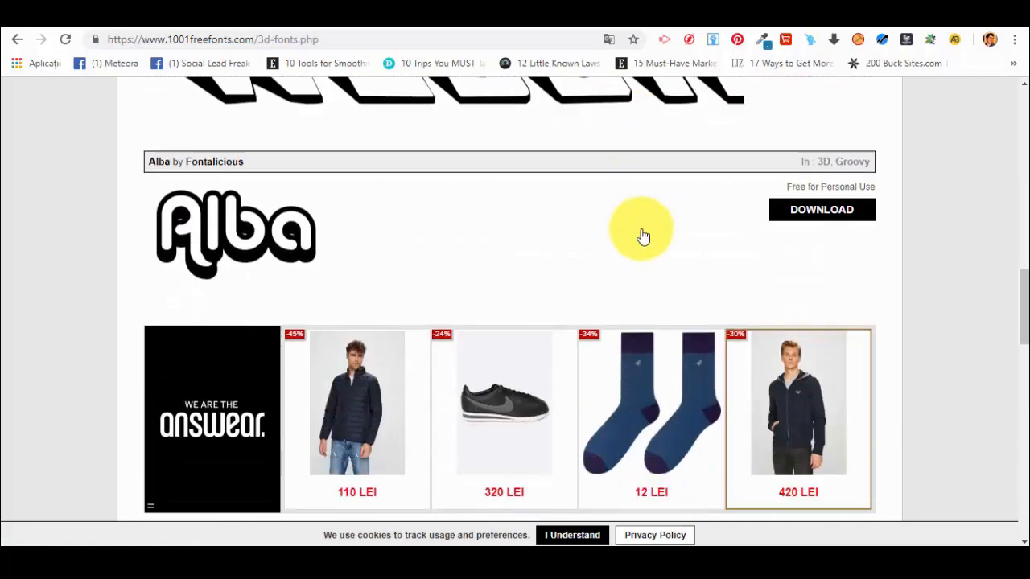
pyautogui.scroll(-2, 643, 242)
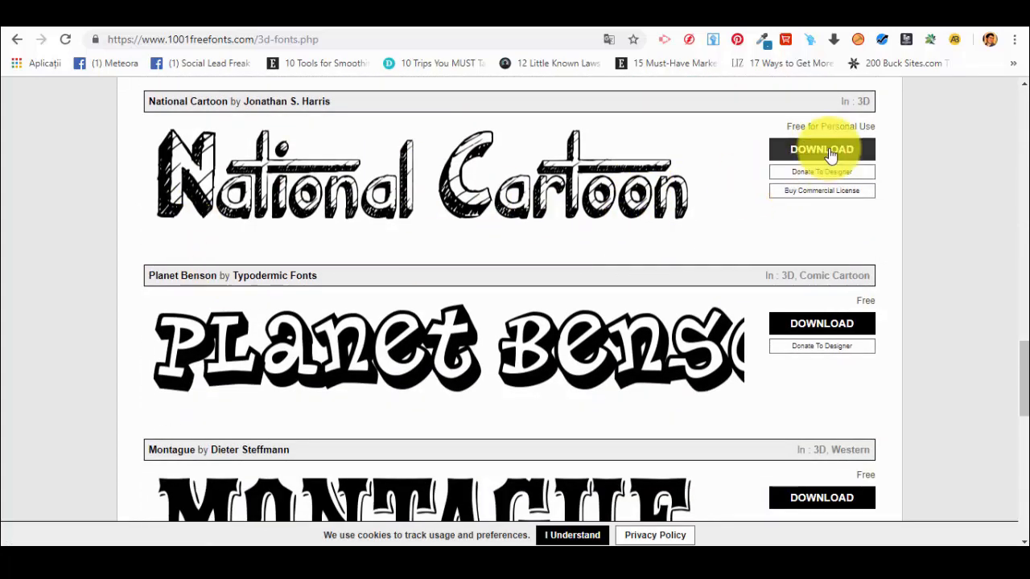
pyautogui.click(830, 153)
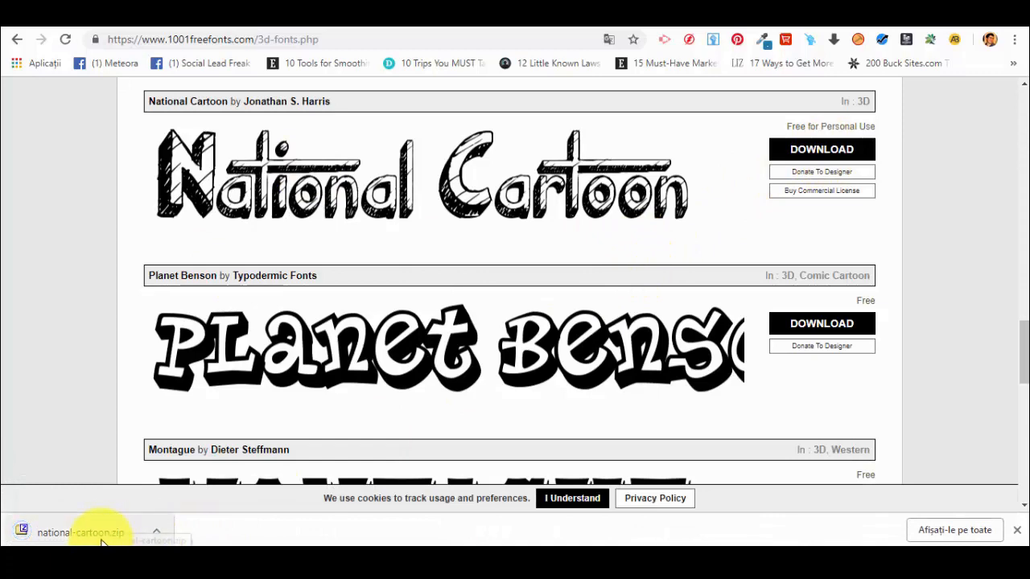
# Open the downloaded national-cartoon.zip and extract National Cartoon.ttf to the Downloads folder.
pyautogui.click(107, 526)
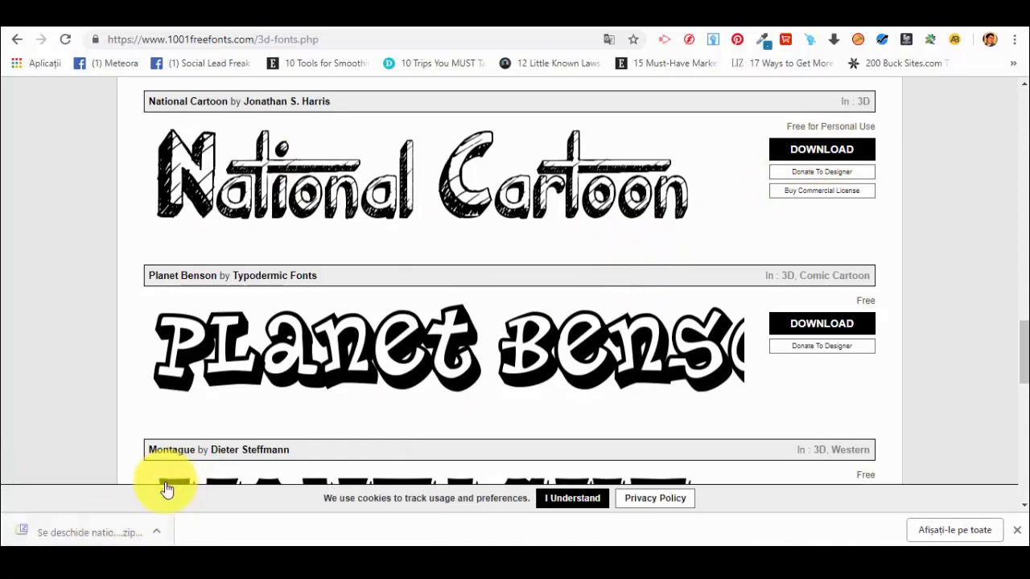
pyautogui.click(178, 255)
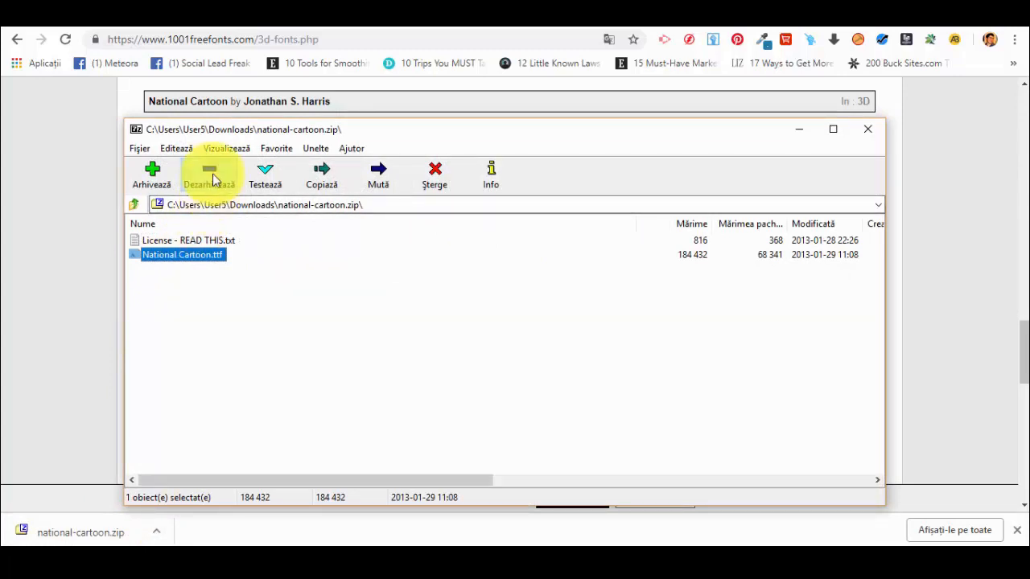
pyautogui.click(326, 190)
pyautogui.click(498, 216)
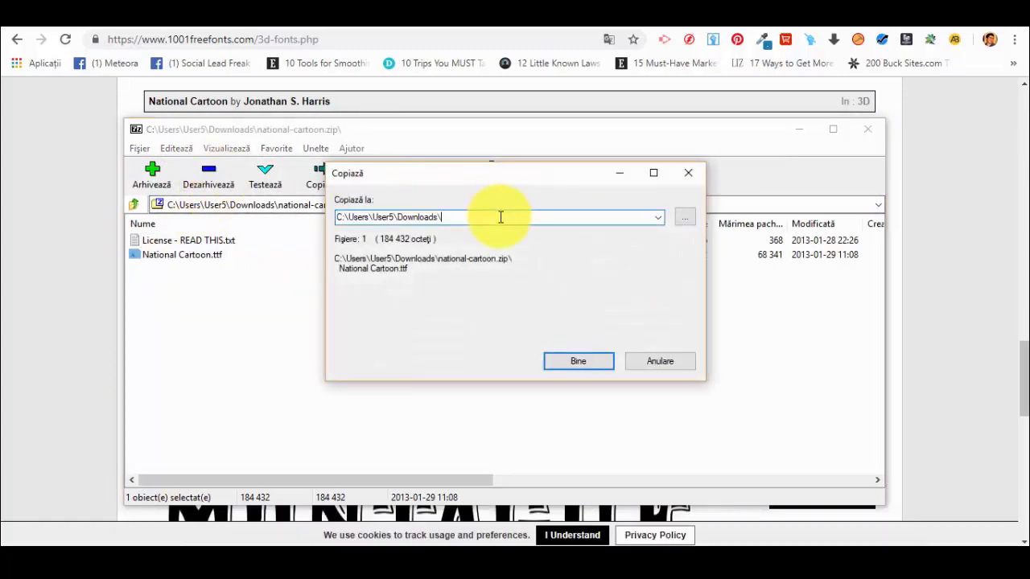
pyautogui.click(579, 363)
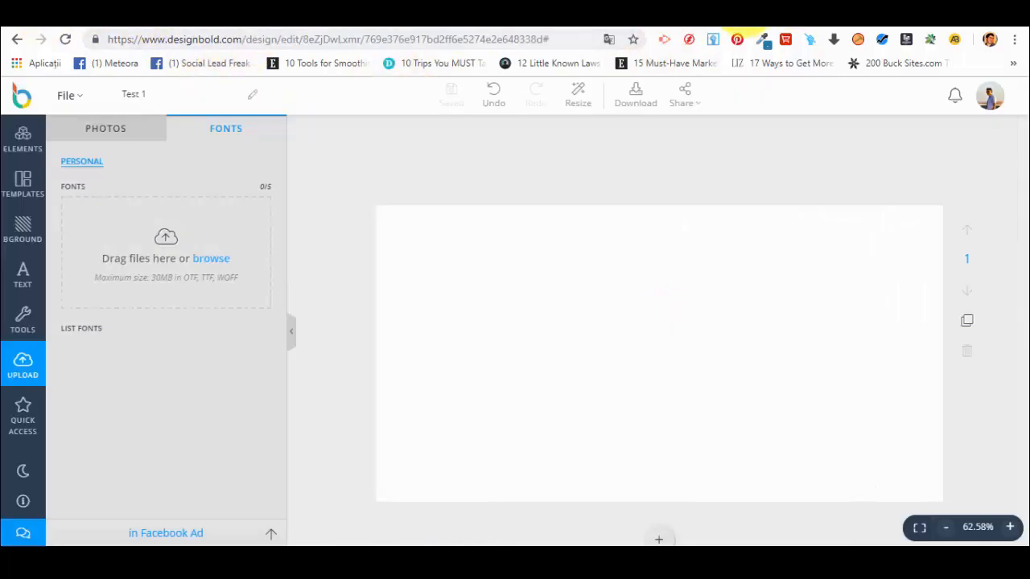
# Upload National Cartoon.ttf from the Downloads folder as a personal font in DesignBold, confirming the right to use it.
pyautogui.click(204, 264)
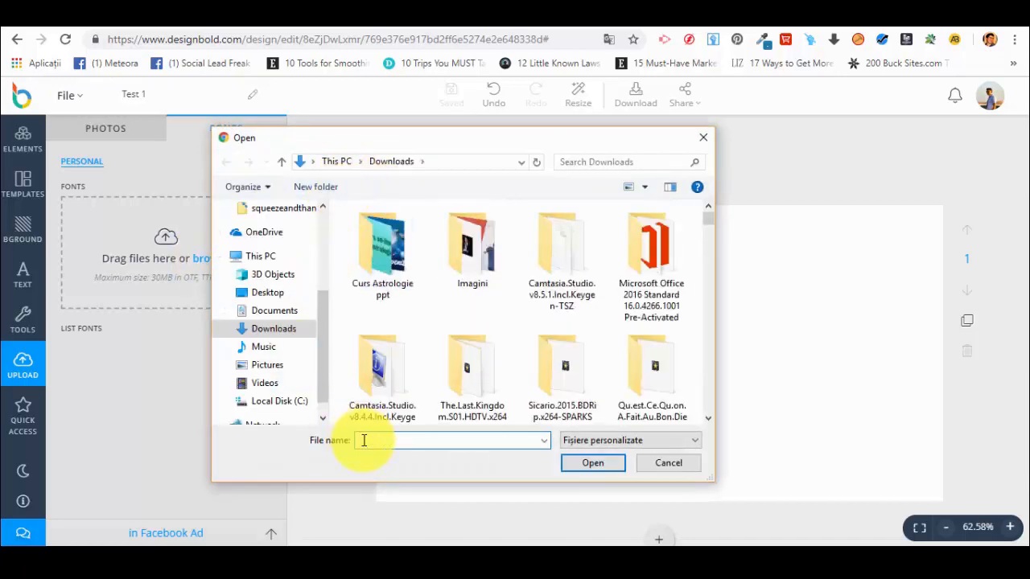
pyautogui.write('nation')
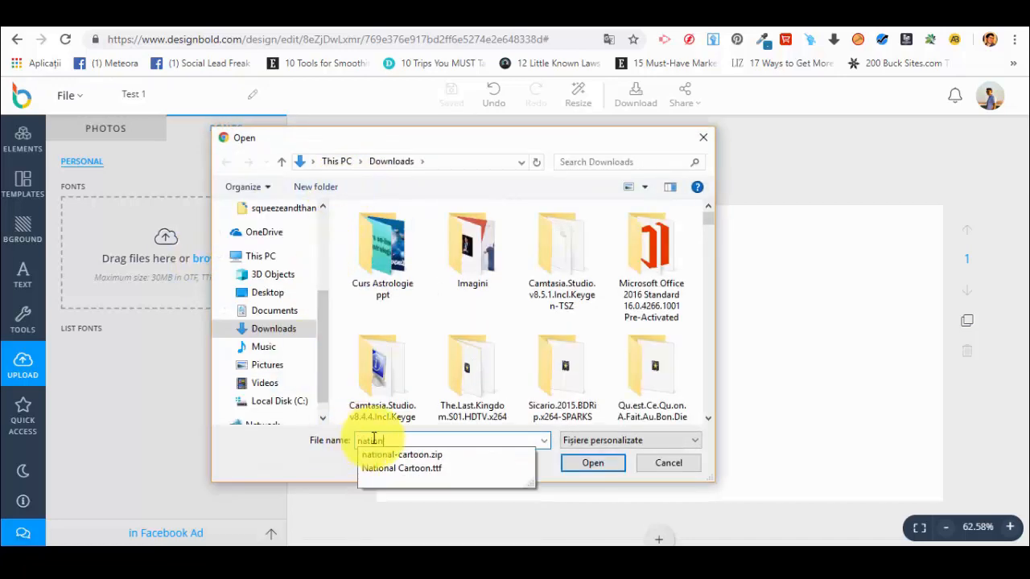
pyautogui.click(419, 468)
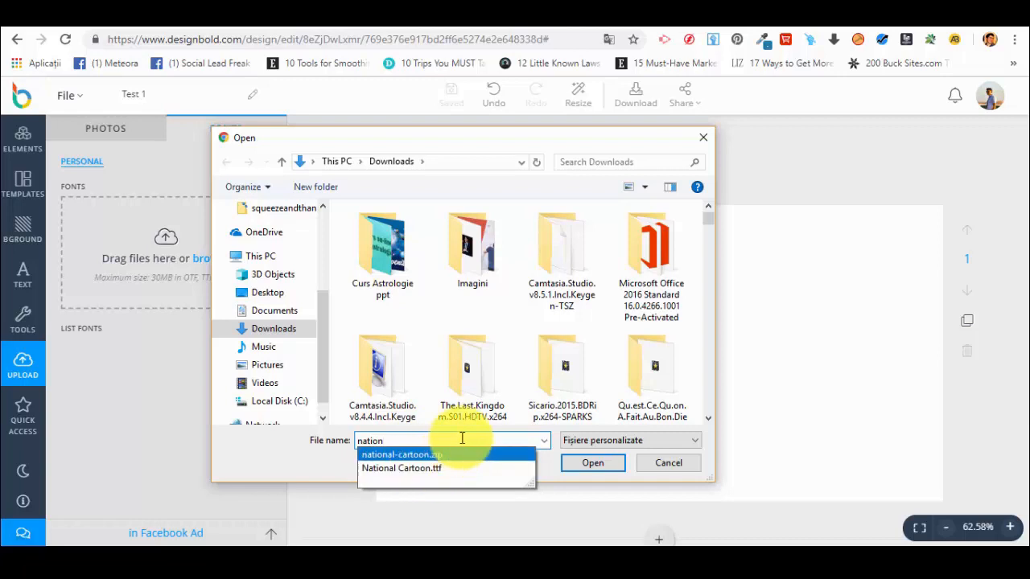
pyautogui.click(590, 462)
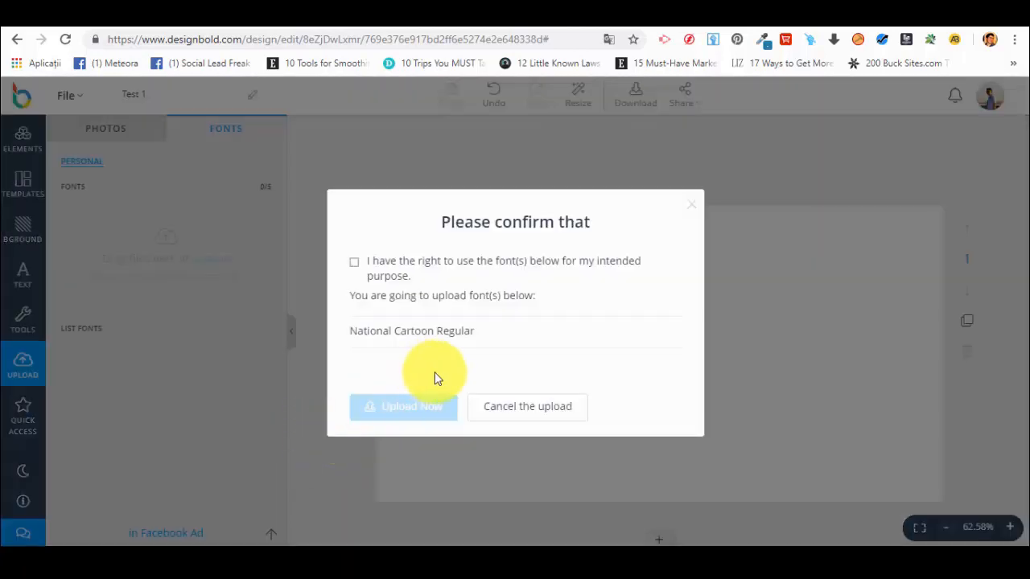
pyautogui.click(362, 266)
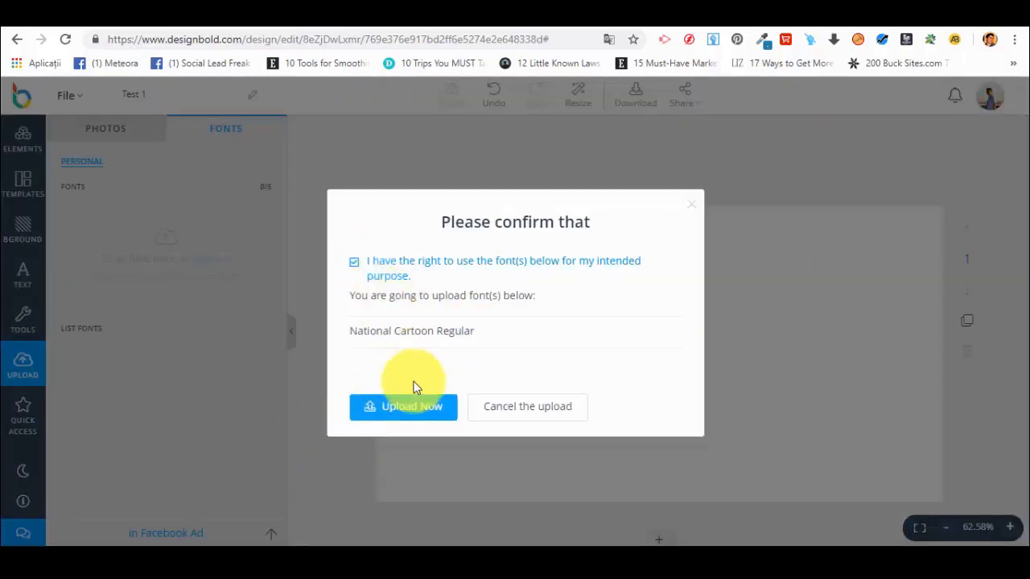
pyautogui.click(422, 410)
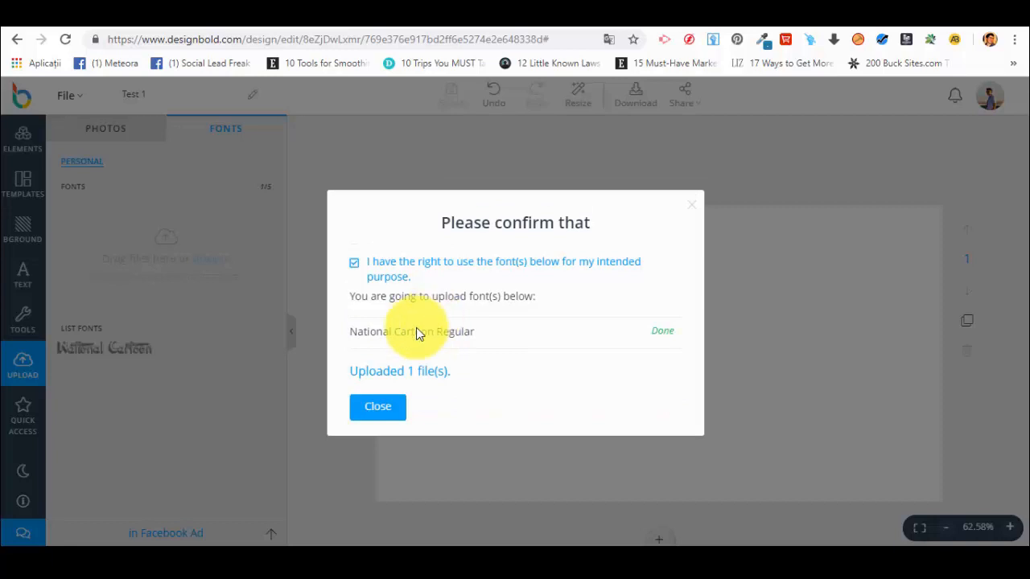
pyautogui.click(380, 410)
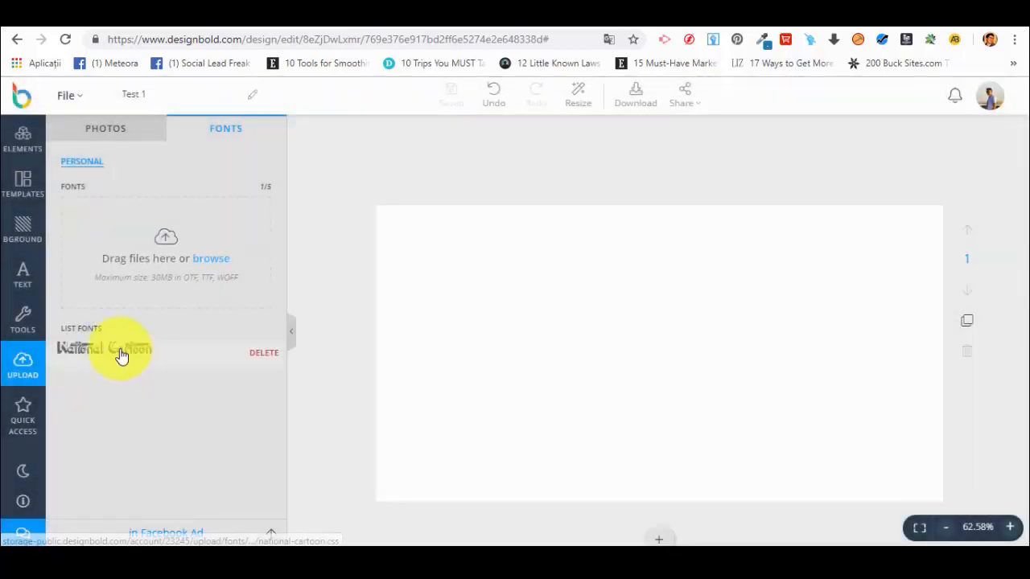
# Add the Forbes text graphic to the canvas and color it black (#000000).
pyautogui.click(25, 280)
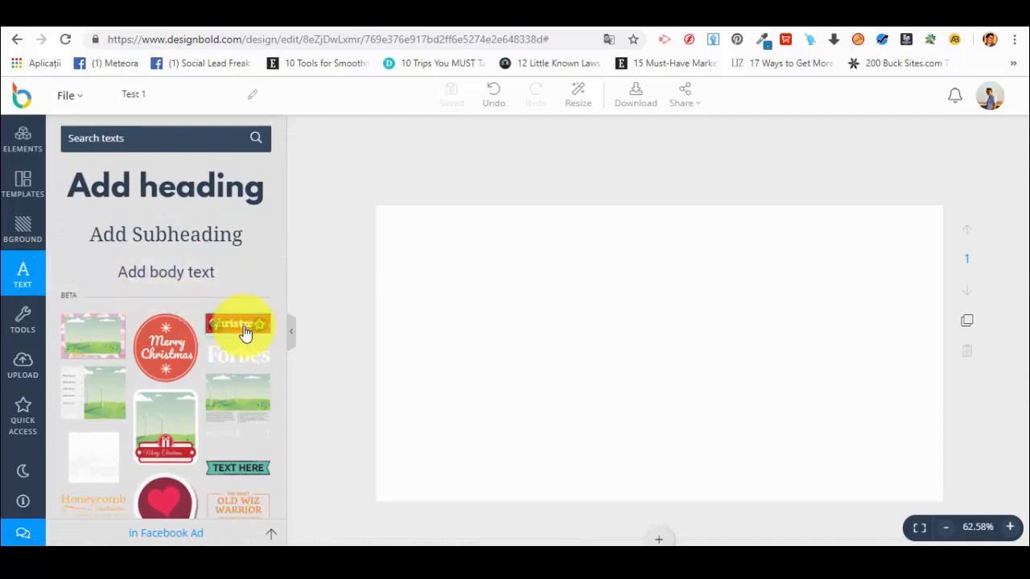
pyautogui.click(246, 351)
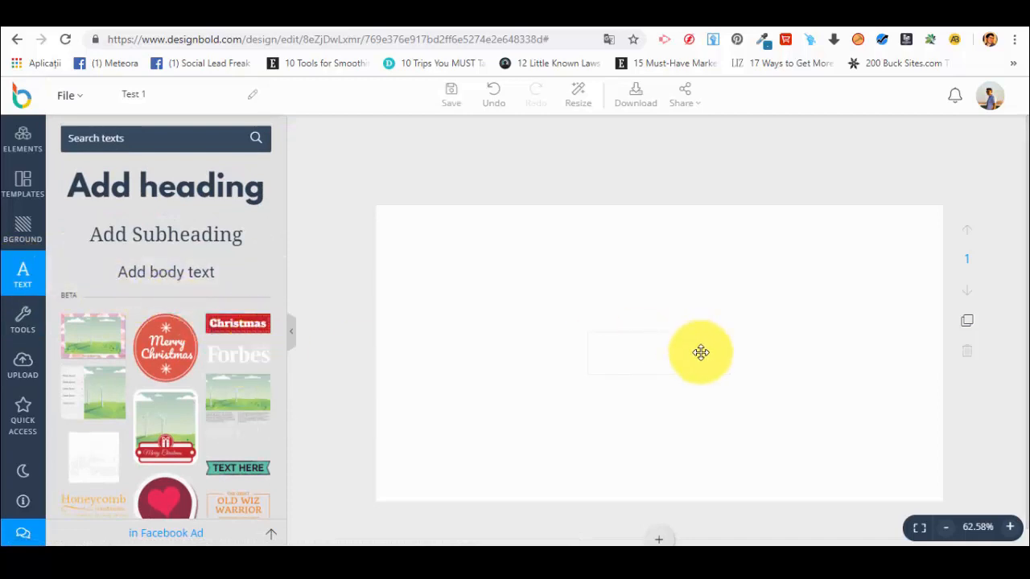
pyautogui.click(697, 348)
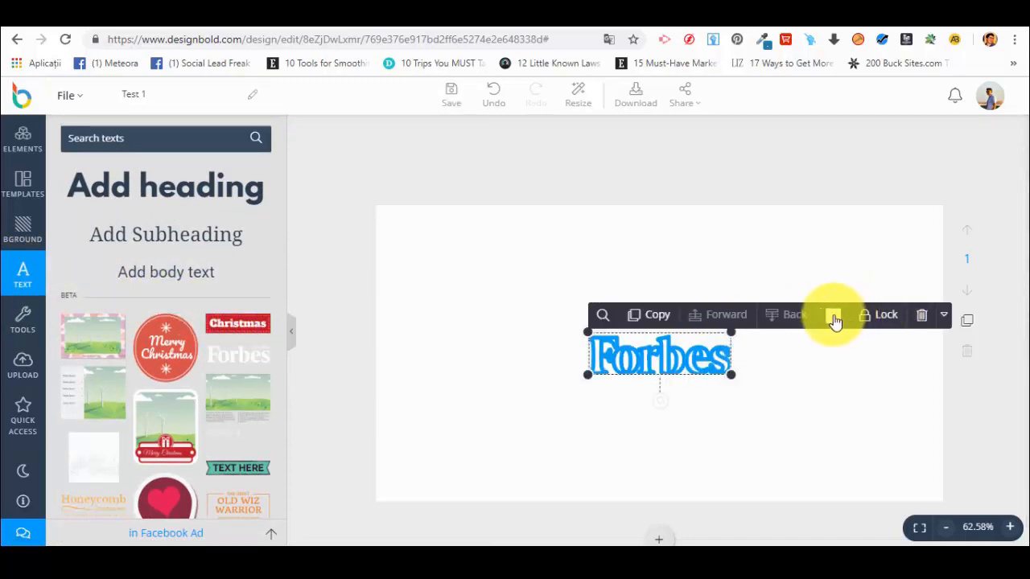
pyautogui.click(833, 314)
pyautogui.click(501, 346)
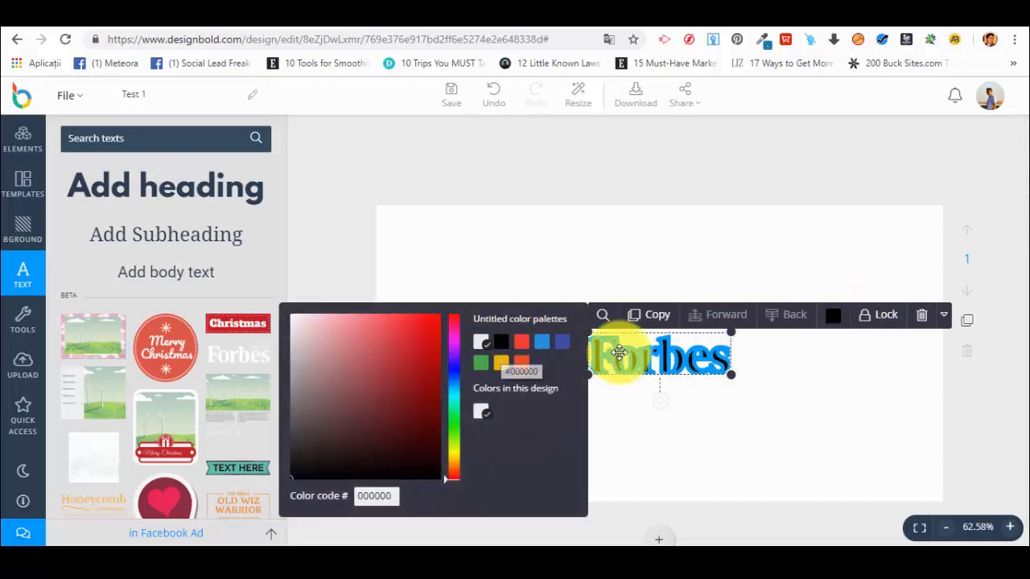
pyautogui.click(616, 268)
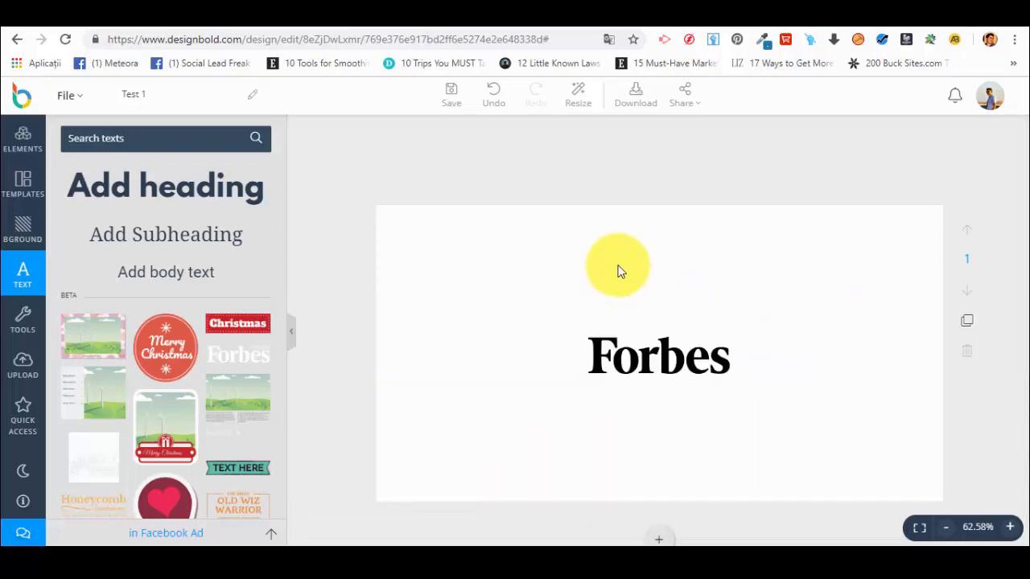
# Show the Forbes graphic's additional options and look it up in the elements library.
pyautogui.click(667, 363)
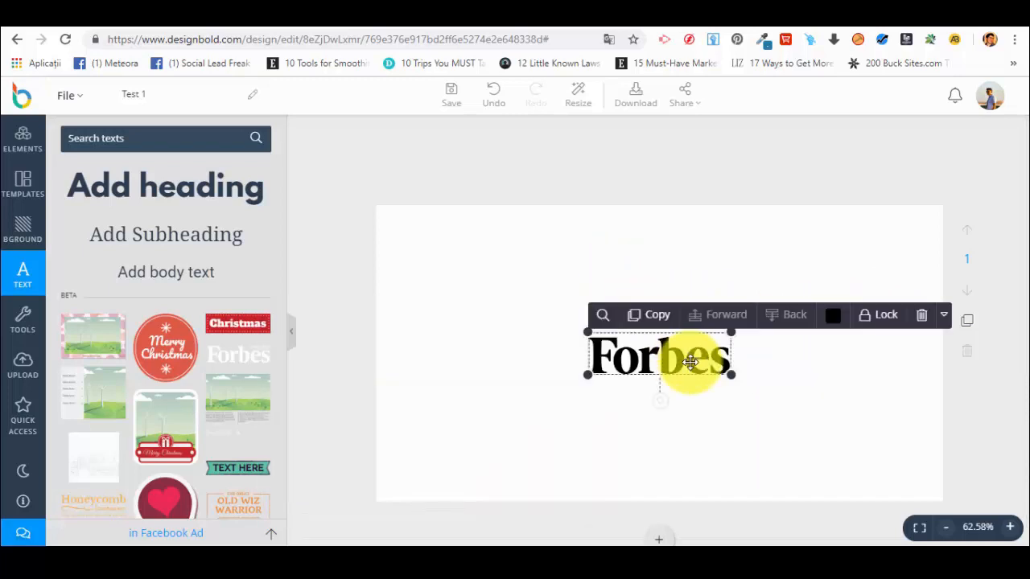
pyautogui.click(943, 315)
pyautogui.click(610, 318)
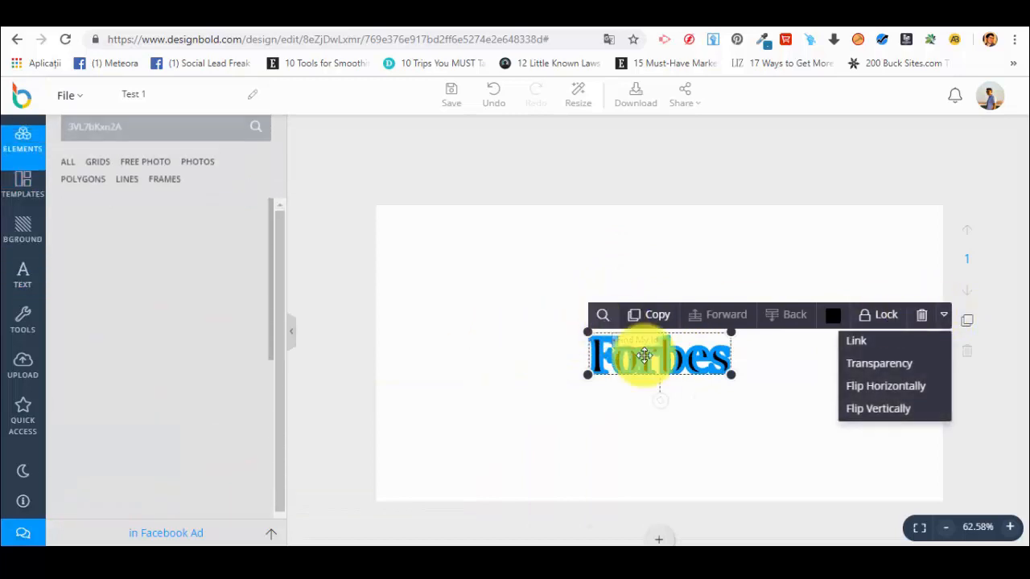
pyautogui.click(639, 359)
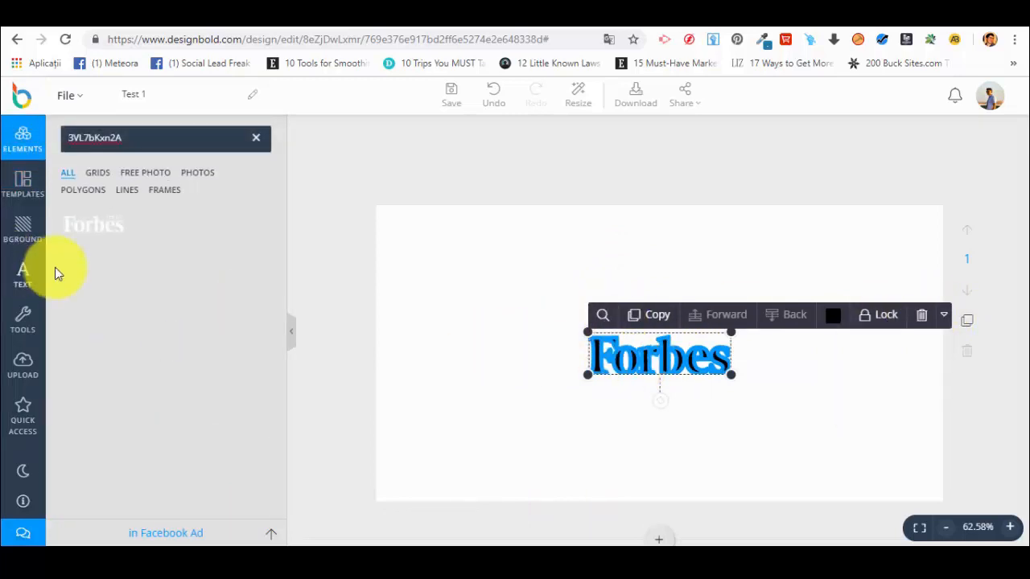
# Add a heading below the Forbes graphic and set its font to the uploaded National Cartoon.
pyautogui.click(24, 277)
pyautogui.moveTo(159, 218); pyautogui.dragTo(641, 262)
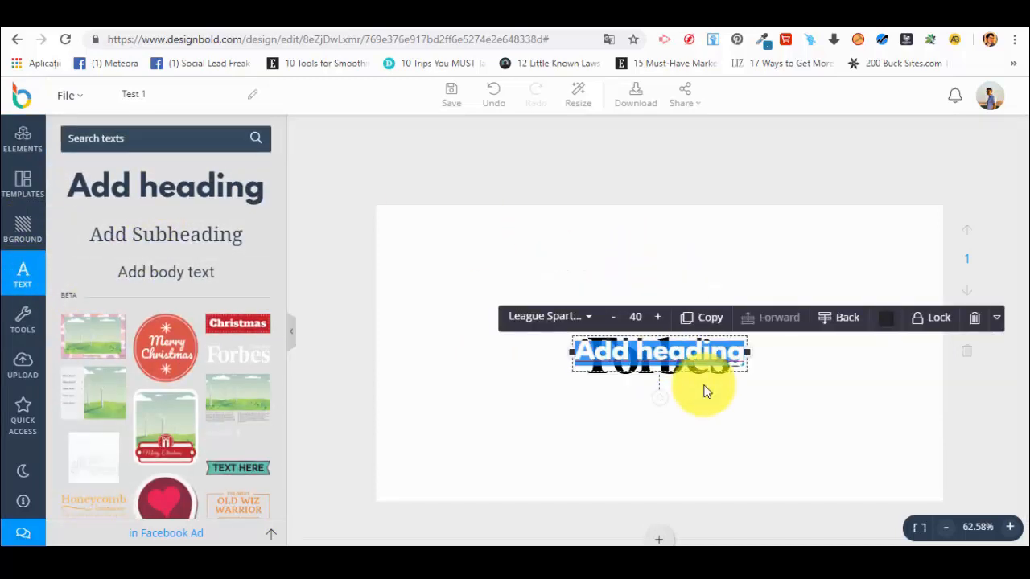
pyautogui.moveTo(702, 371); pyautogui.dragTo(705, 442)
pyautogui.click(552, 395)
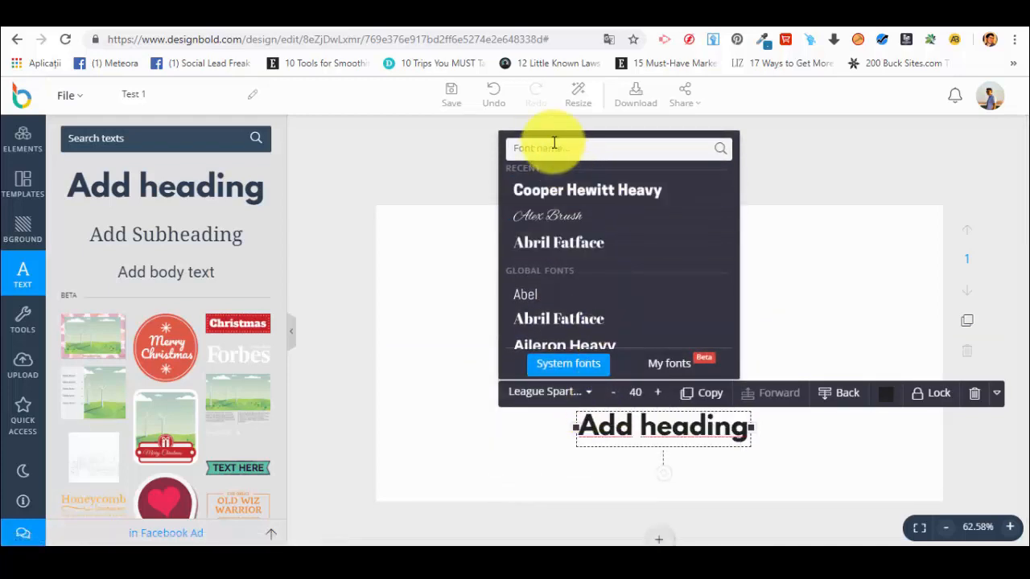
pyautogui.write('ti')
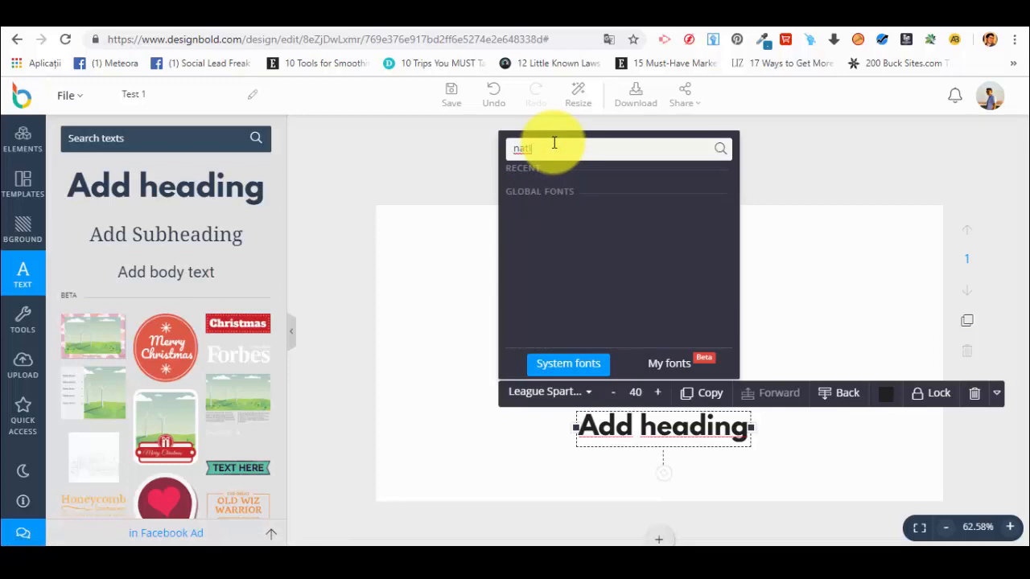
pyautogui.click(664, 364)
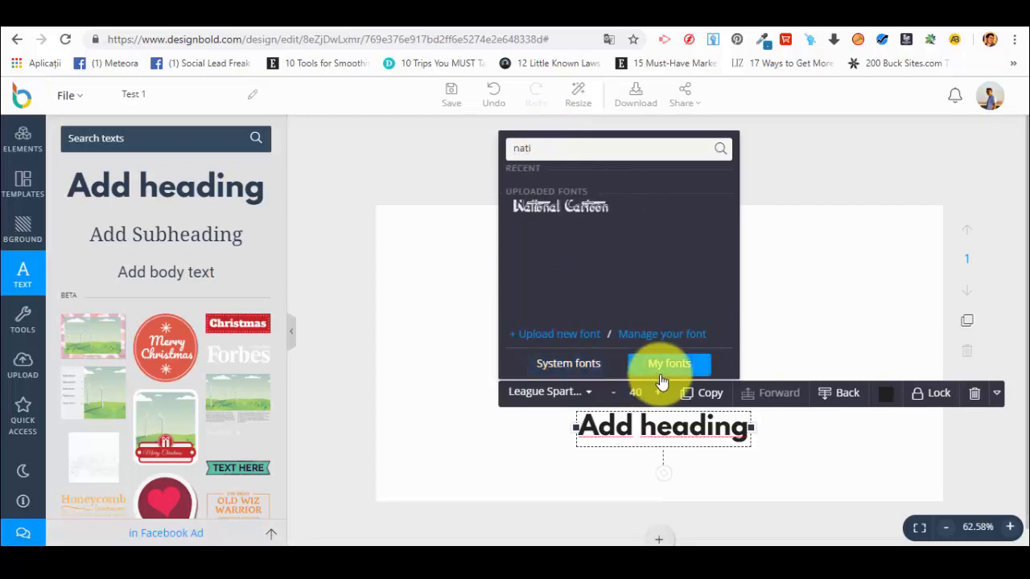
pyautogui.click(557, 213)
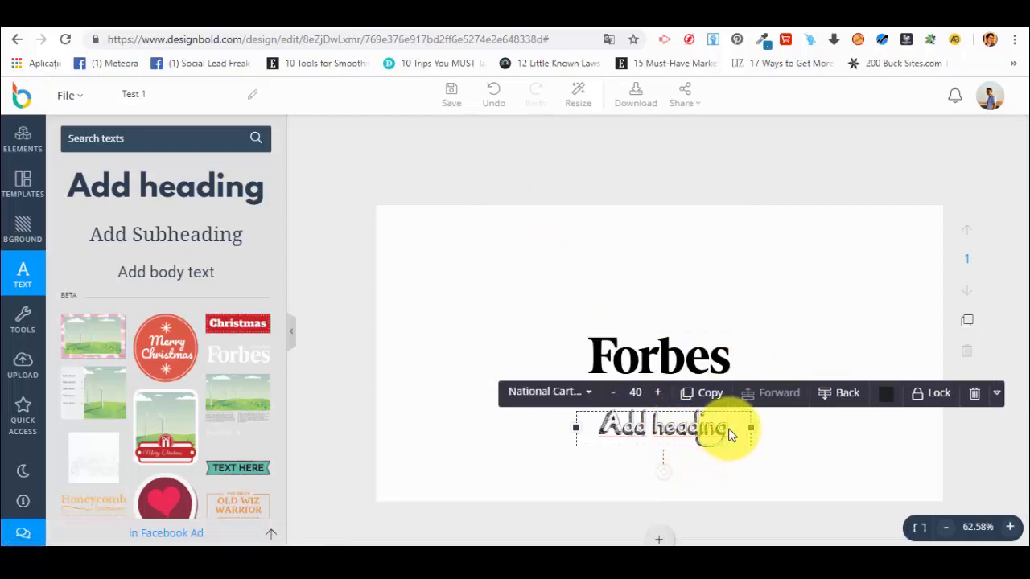
# Replace the heading's text with "Test 1" and enlarge it to font size 104.
pyautogui.doubleClick(720, 432)
pyautogui.write('Test 1')
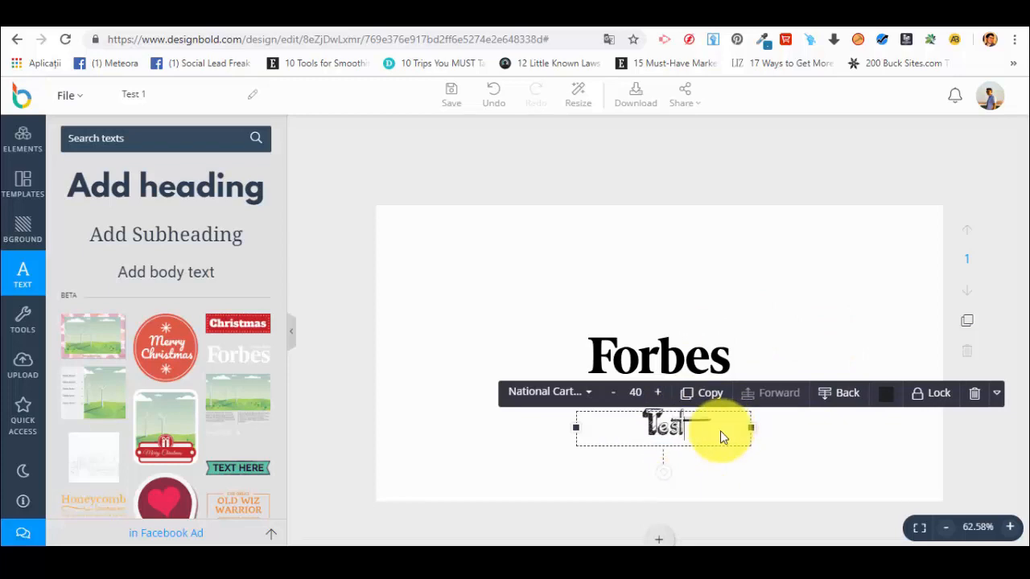
pyautogui.click(657, 393)
pyautogui.click(657, 392)
pyautogui.click(657, 393)
pyautogui.click(658, 393)
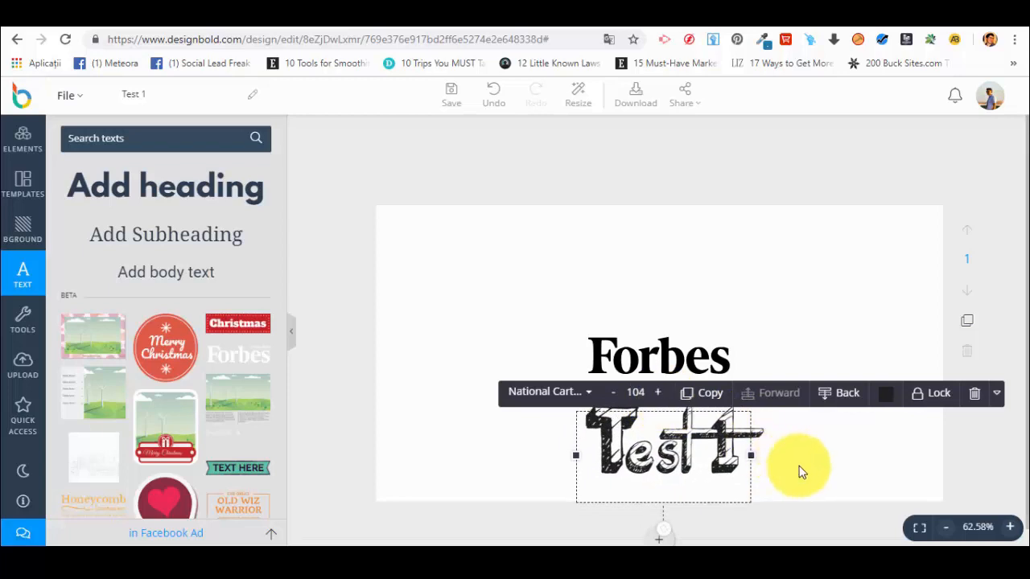
# Move the "Test 1" heading above the Forbes graphic and delete the Forbes graphic.
pyautogui.moveTo(713, 455); pyautogui.dragTo(696, 288)
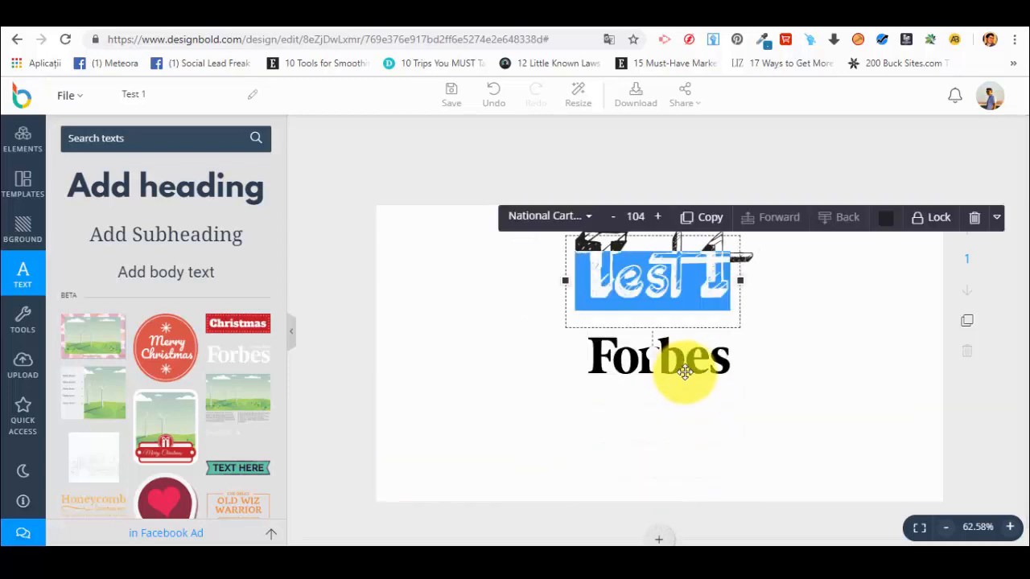
pyautogui.click(683, 367)
pyautogui.click(920, 319)
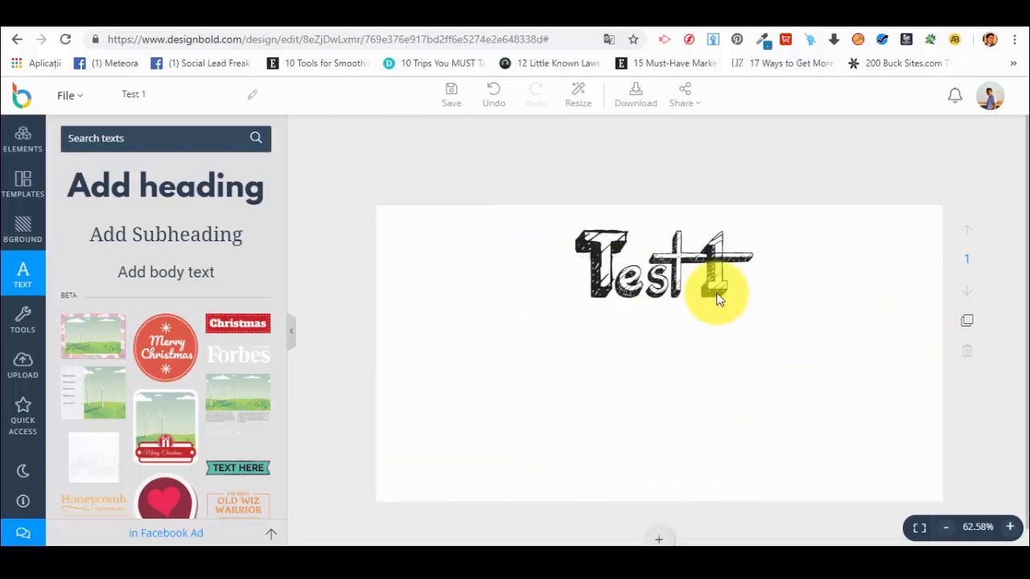
pyautogui.doubleClick(682, 267)
pyautogui.click(660, 375)
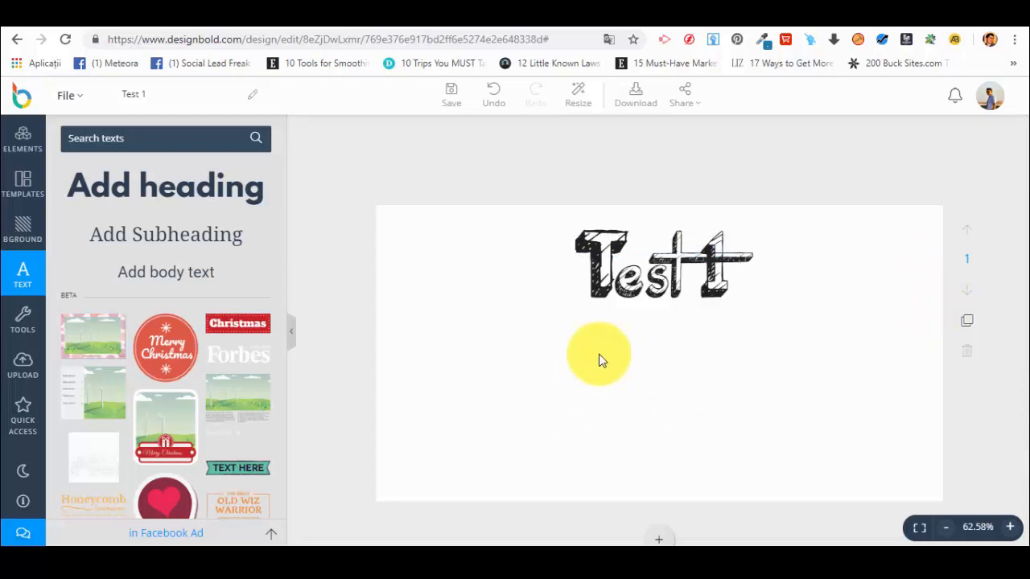
# Show the list of uploaded fonts and delete the "Test 1" heading from the canvas.
pyautogui.click(17, 378)
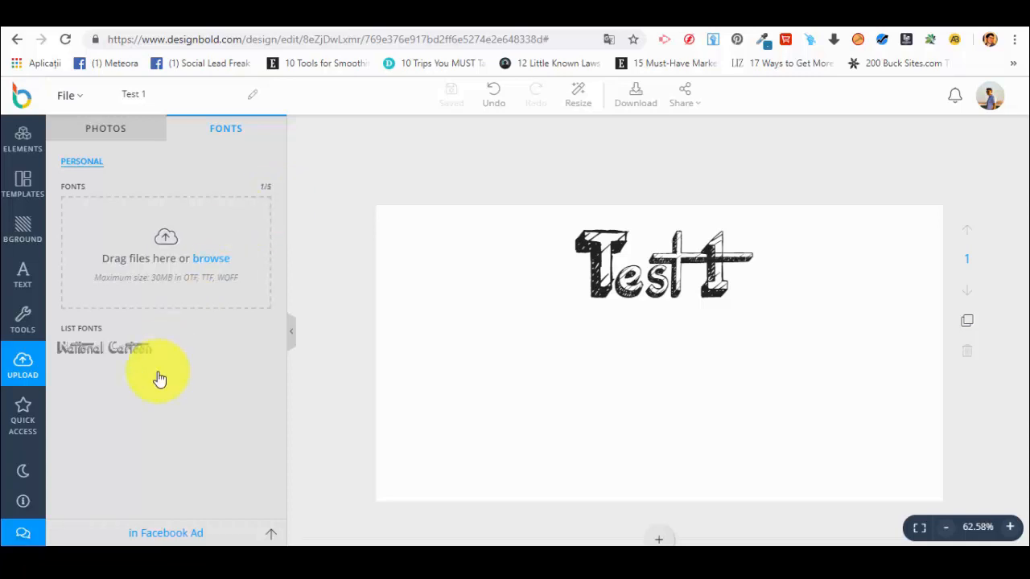
pyautogui.moveTo(185, 357)
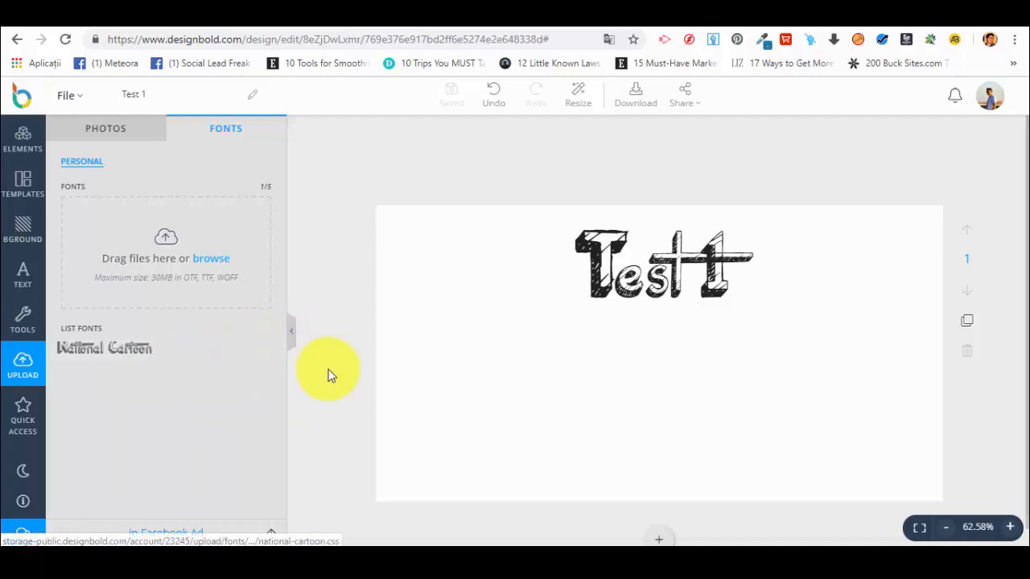
pyautogui.doubleClick(689, 294)
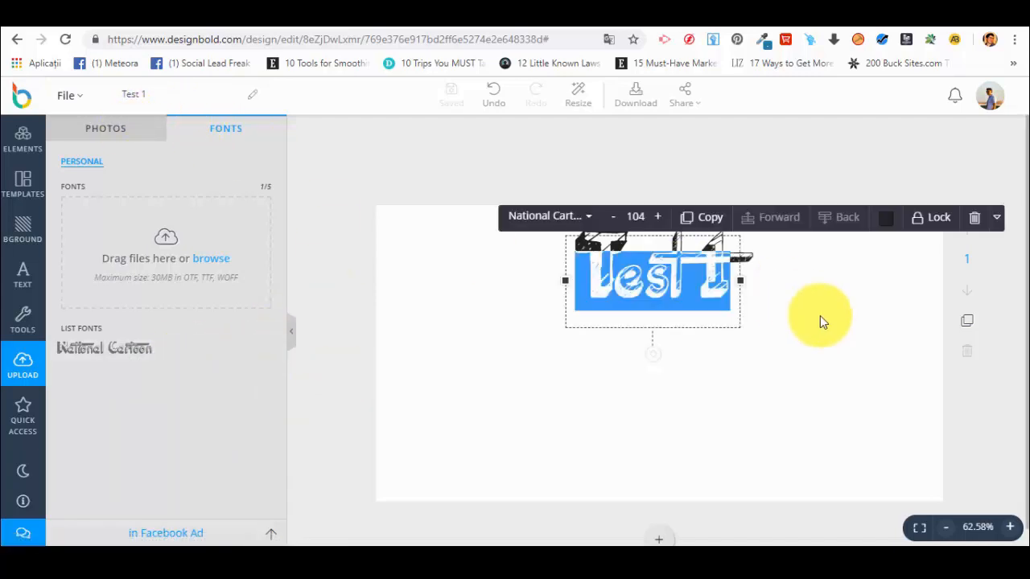
pyautogui.click(975, 218)
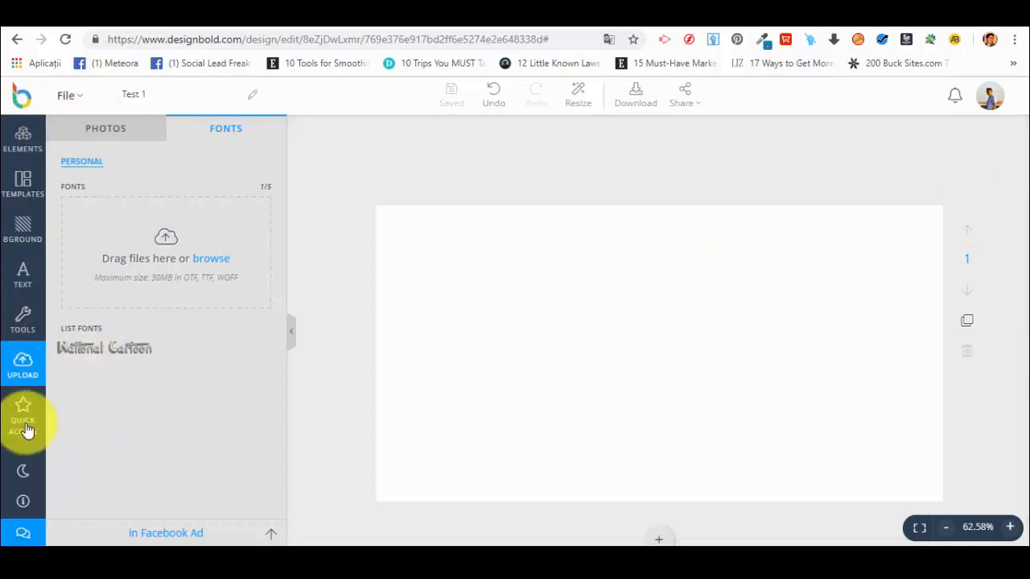
# Look at the favorite and purchased items in the Quick Access section.
pyautogui.click(23, 425)
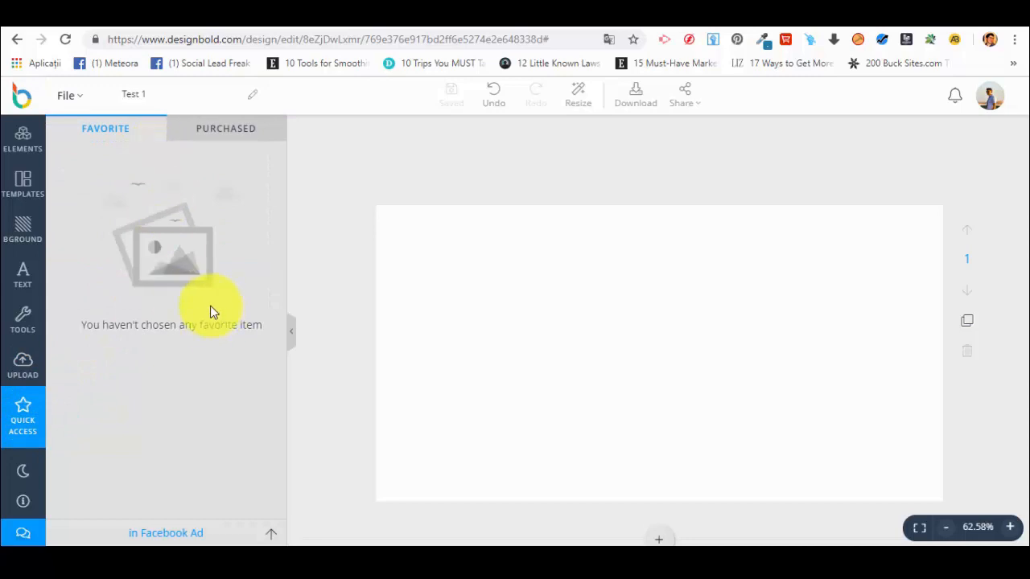
pyautogui.click(230, 131)
pyautogui.click(100, 128)
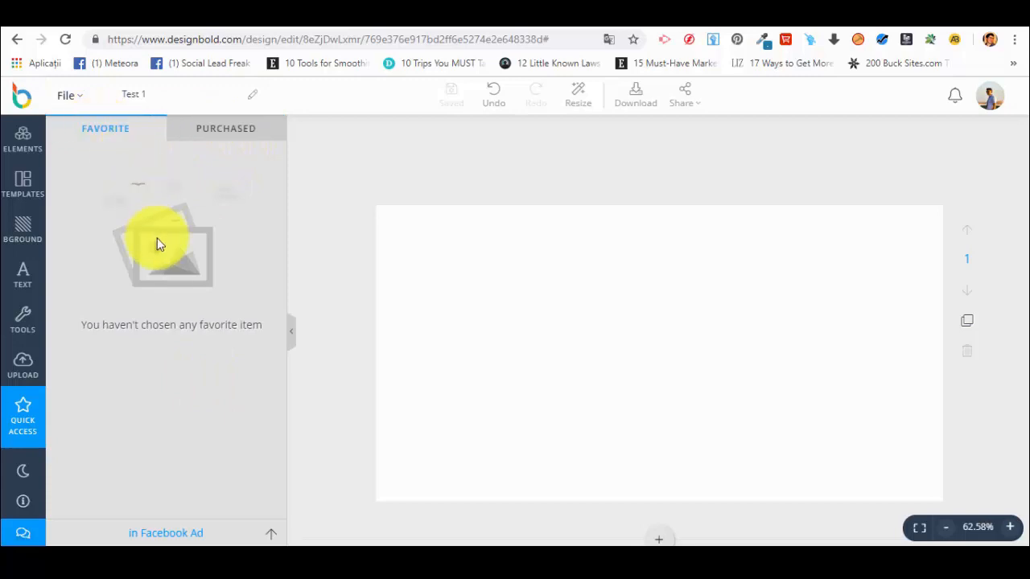
# Clear the search in the elements library and list the complete icons collection.
pyautogui.click(22, 153)
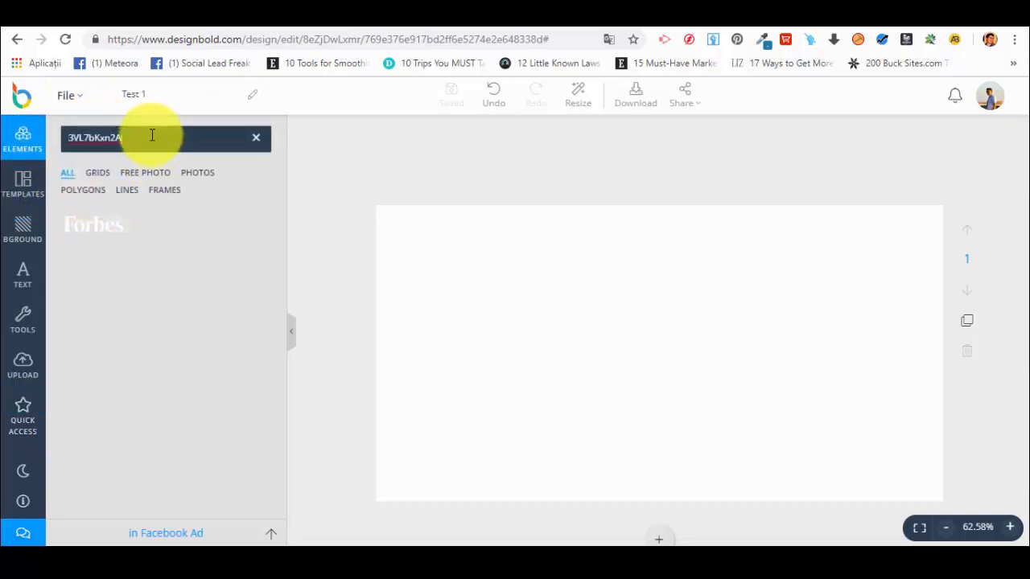
pyautogui.doubleClick(152, 137)
pyautogui.press('BackSpace')
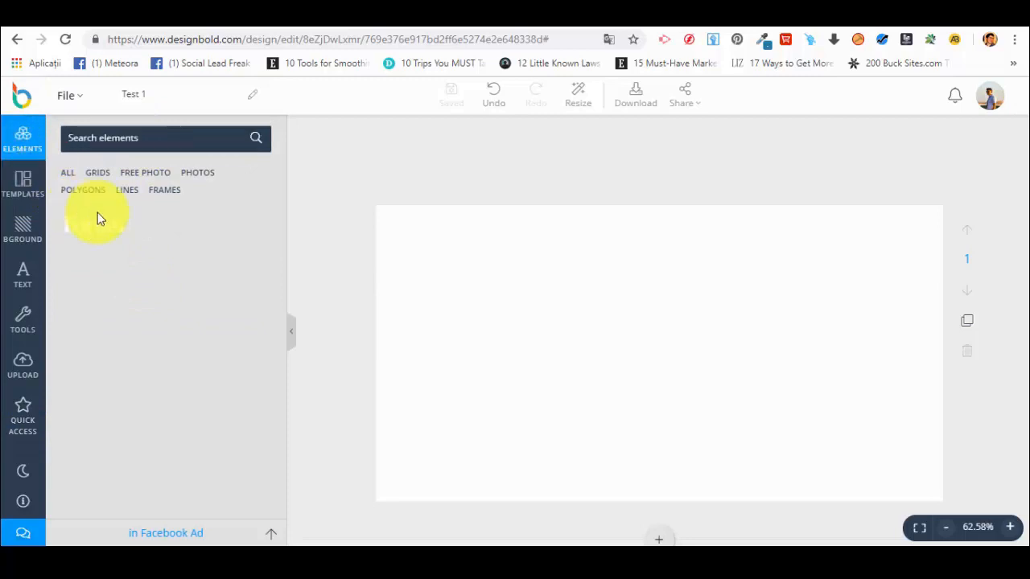
pyautogui.click(69, 173)
pyautogui.scroll(-5, 205, 270)
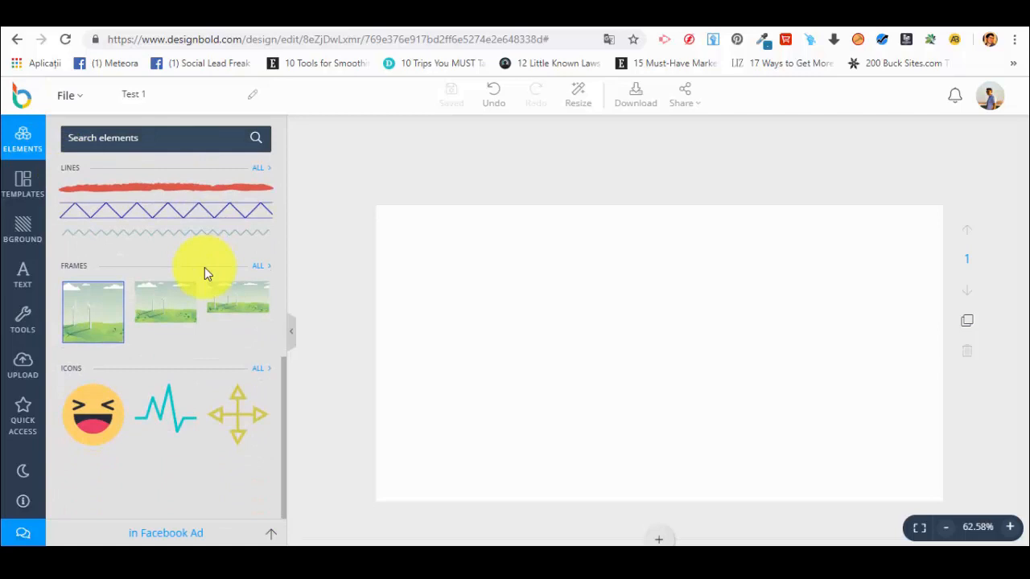
pyautogui.click(260, 372)
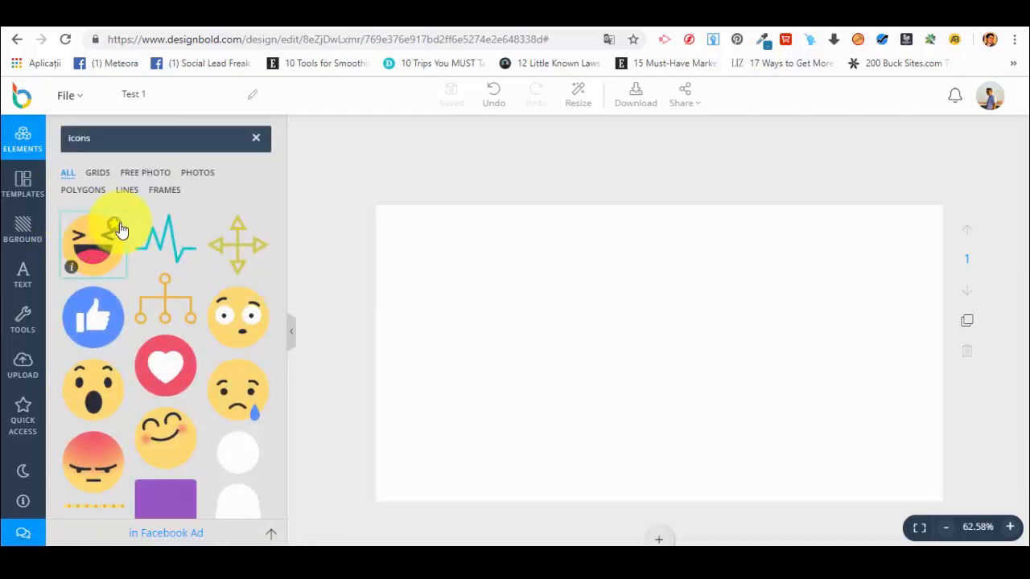
# Add the laughing emoji and the thumbs-up icon to the favorites and dismiss the notifications.
pyautogui.click(114, 296)
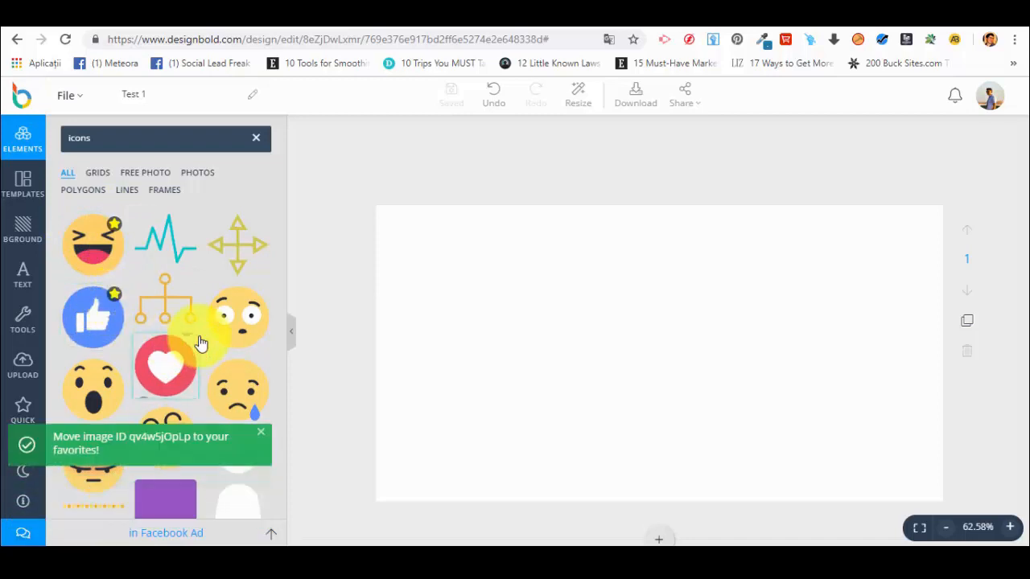
pyautogui.click(260, 435)
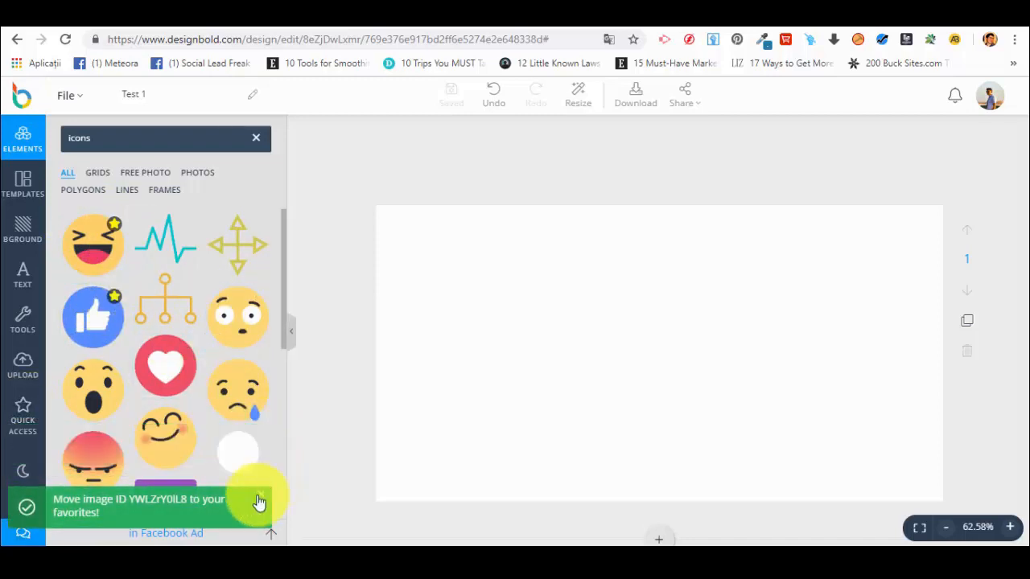
pyautogui.click(256, 495)
# Place the thumbs-up icon from the Quick Access favorites on the canvas and delete it again.
pyautogui.click(23, 422)
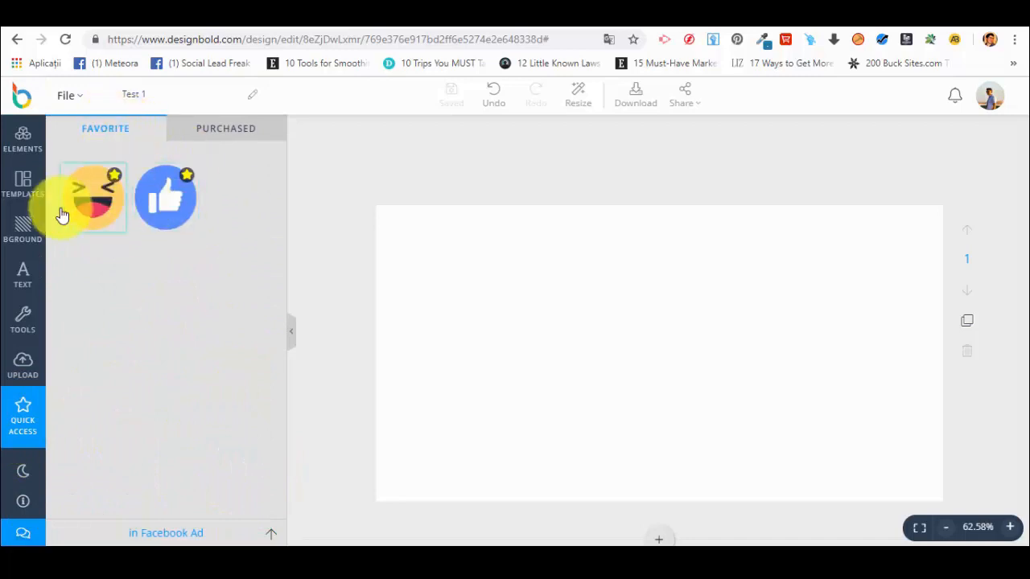
pyautogui.click(167, 185)
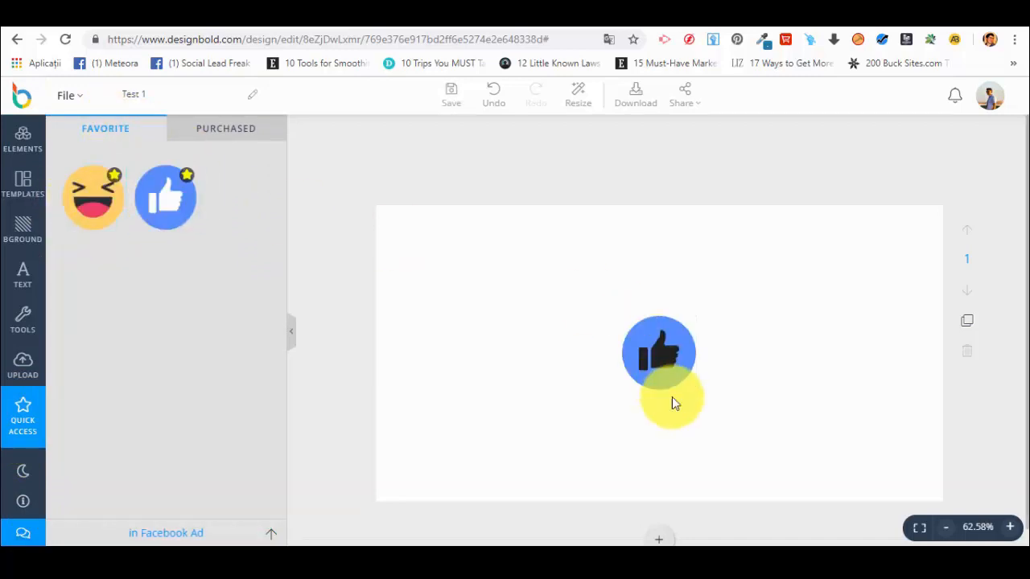
pyautogui.click(664, 366)
pyautogui.click(990, 298)
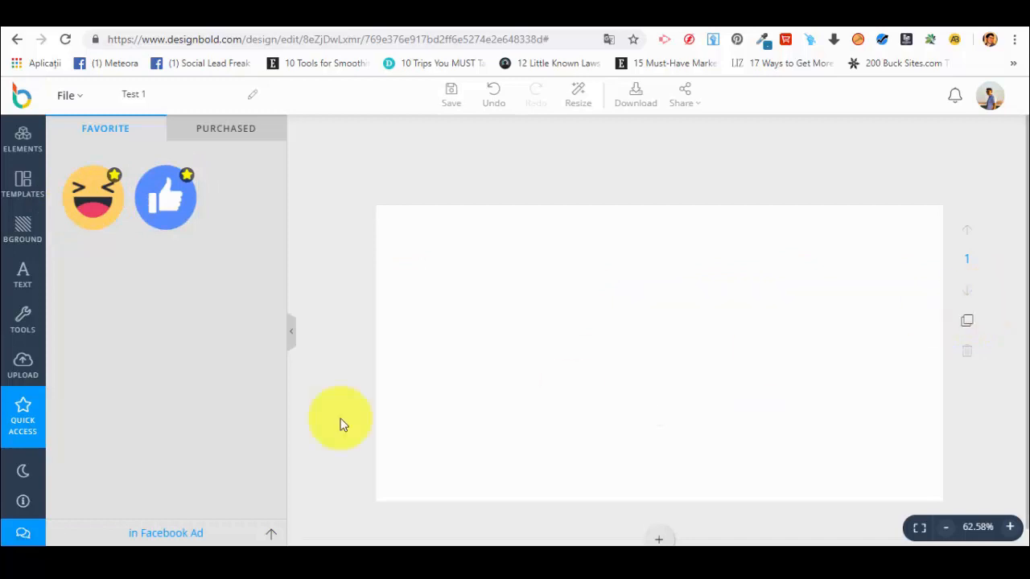
pyautogui.click(232, 131)
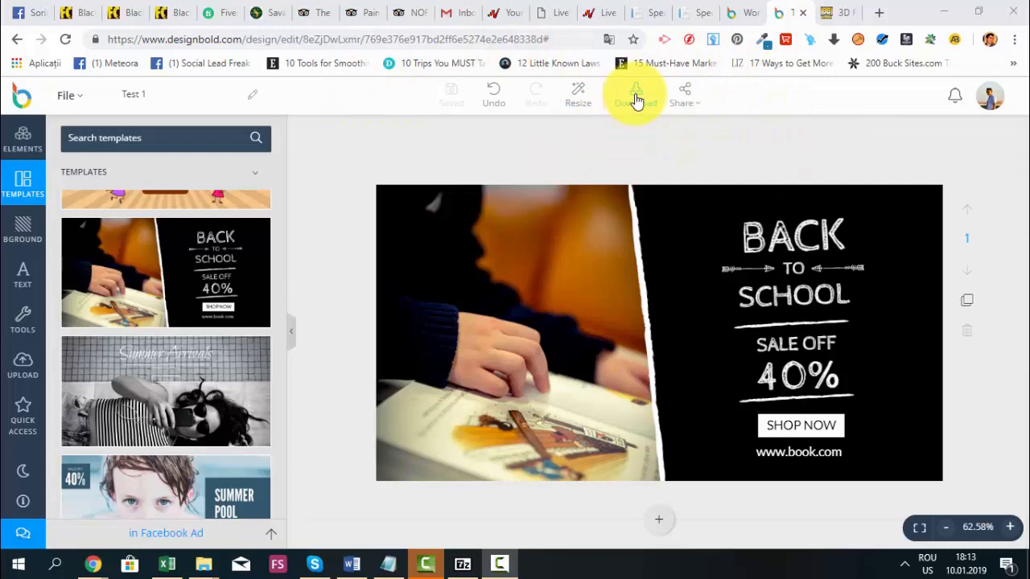
# Download the "Back to School" design to the computer as a high-quality PNG named "Test 1".
pyautogui.click(692, 108)
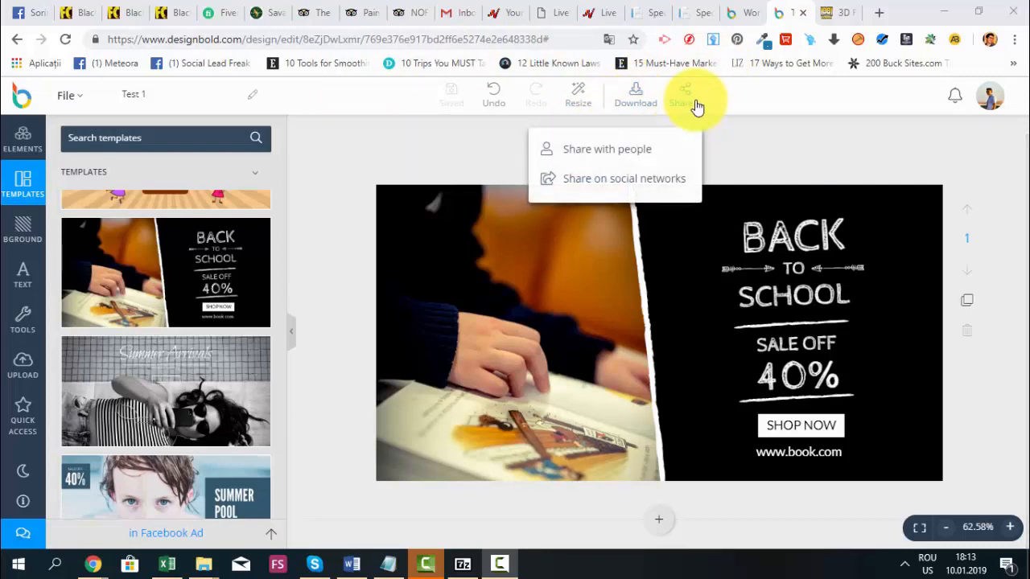
pyautogui.click(649, 104)
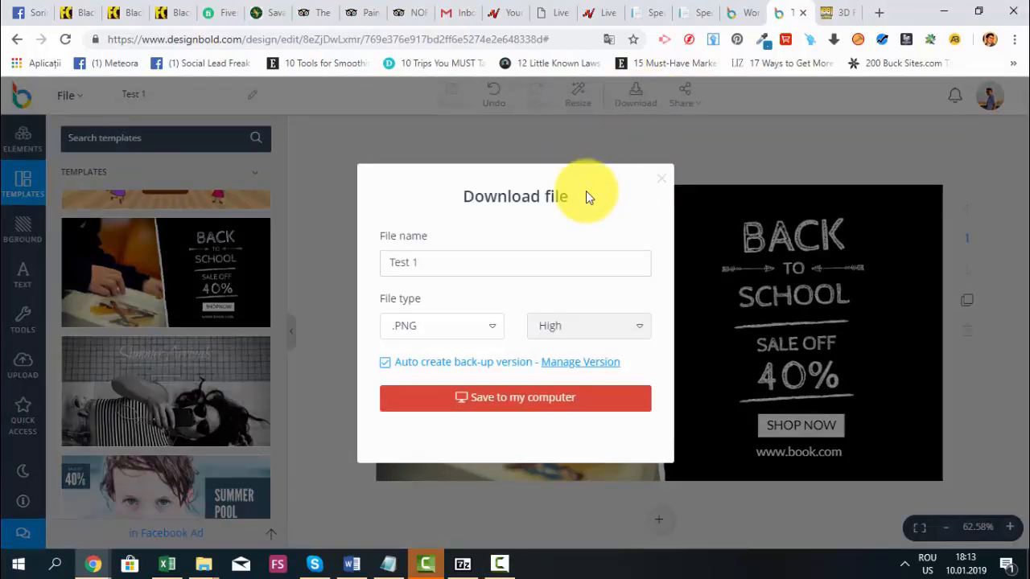
pyautogui.moveTo(474, 262); pyautogui.dragTo(336, 269)
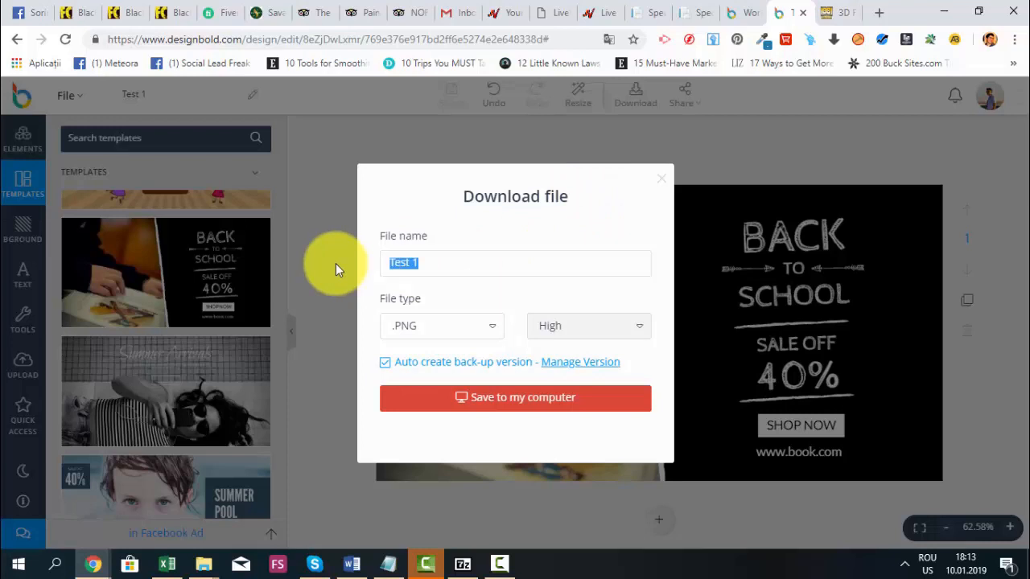
pyautogui.click(460, 329)
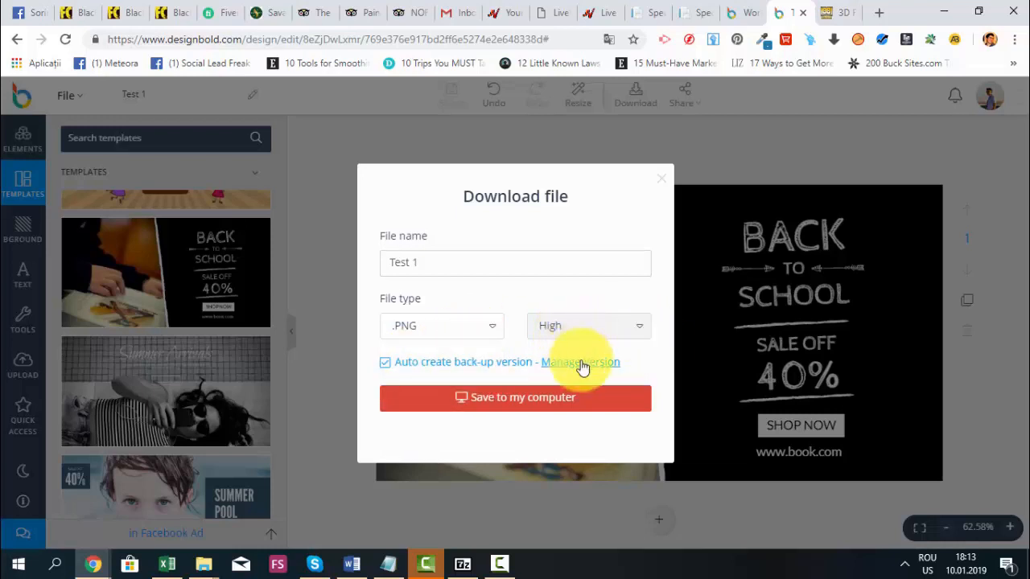
pyautogui.click(523, 408)
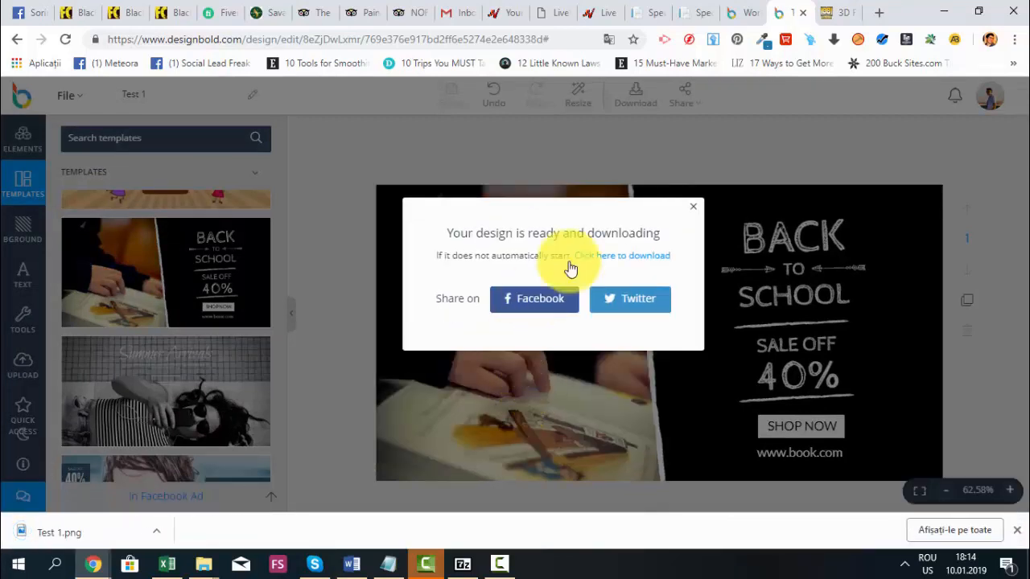
# Dismiss the download dialog and view the downloaded file Test 1.png in the image viewer.
pyautogui.click(696, 215)
pyautogui.click(87, 537)
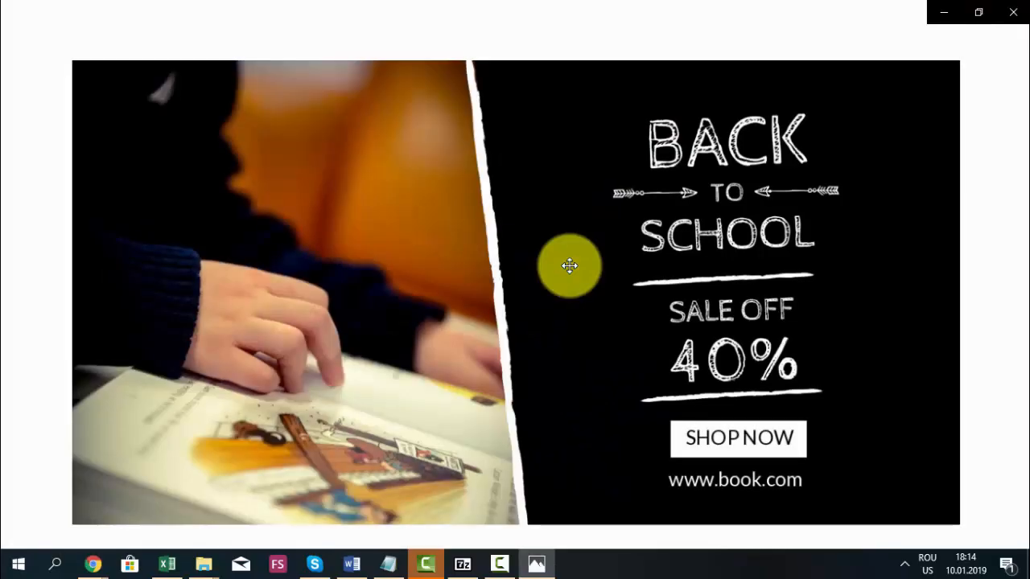
pyautogui.click(1015, 11)
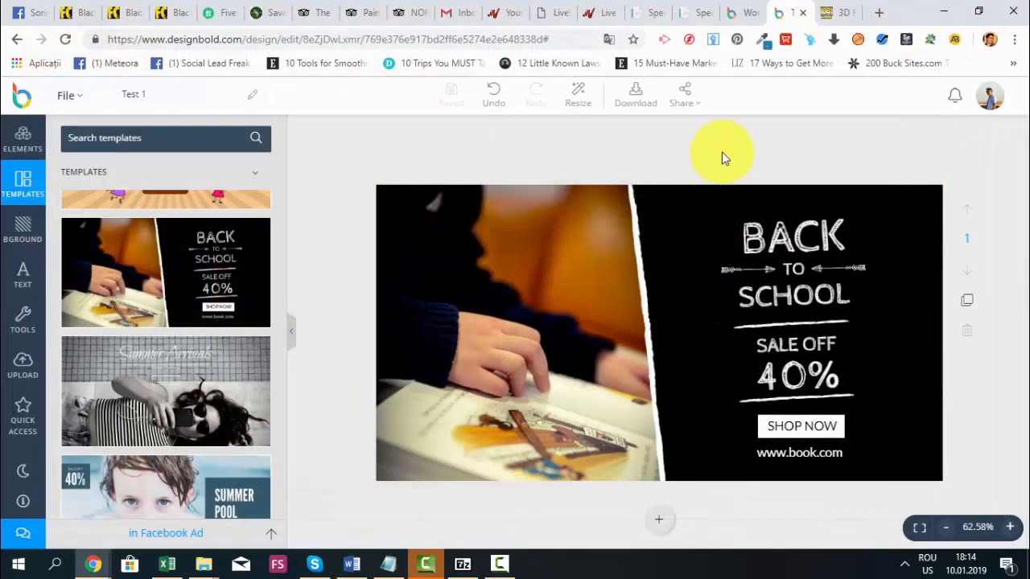
# Try sharing the design on Facebook with the message "Test 1", and close the login window and sharing dialog without posting.
pyautogui.click(681, 103)
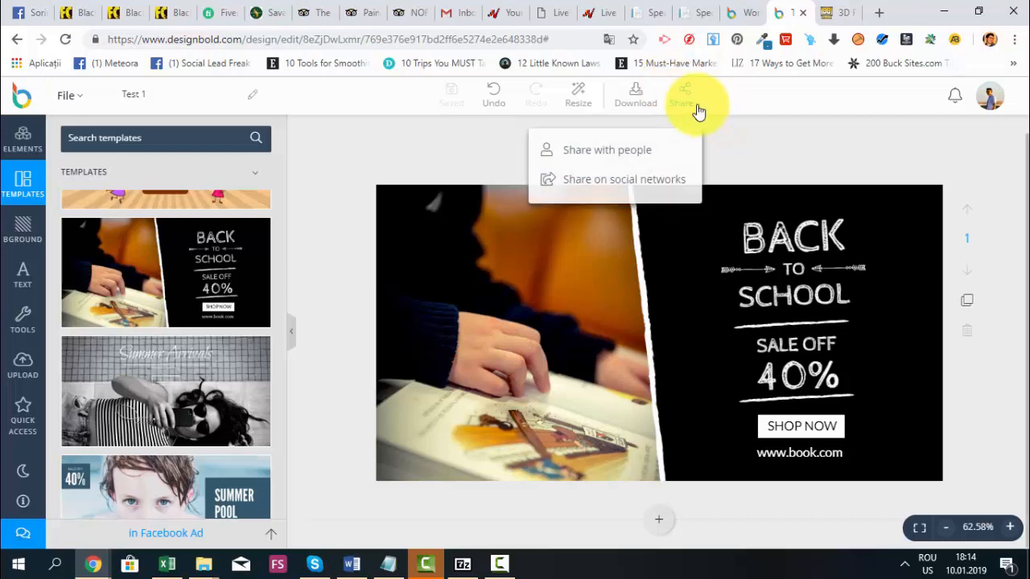
pyautogui.click(645, 190)
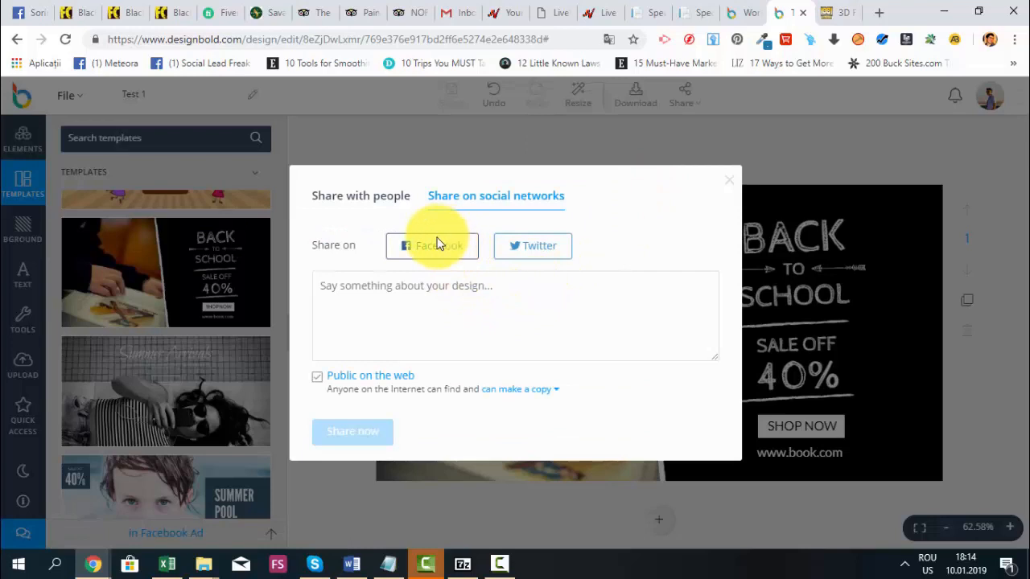
pyautogui.click(444, 288)
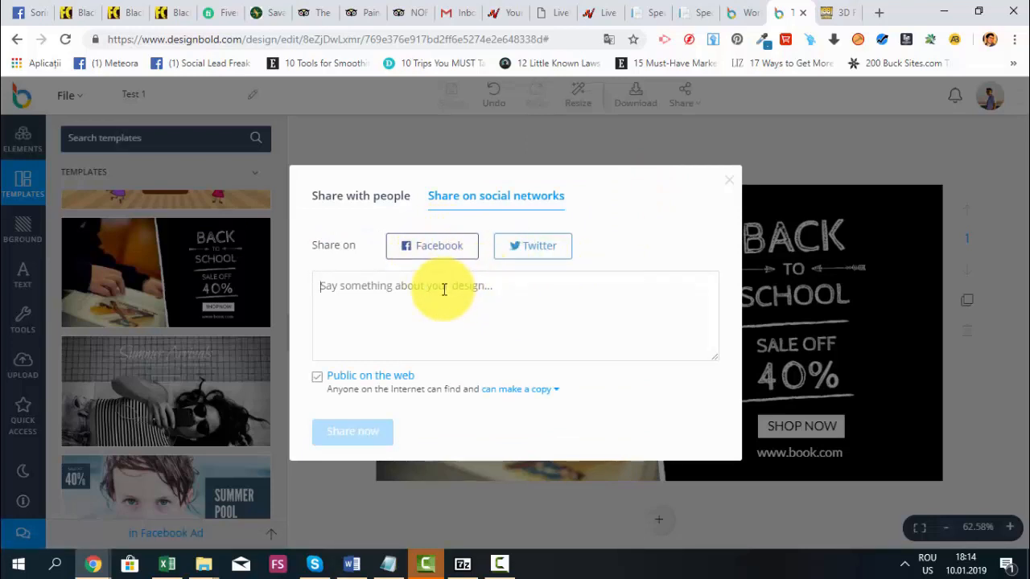
pyautogui.write('Test 1')
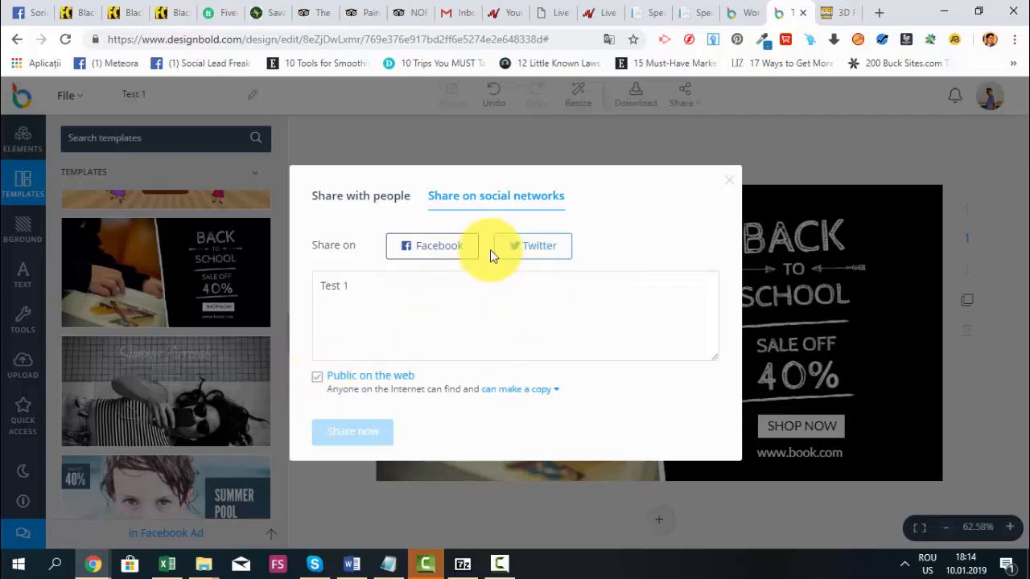
pyautogui.click(445, 251)
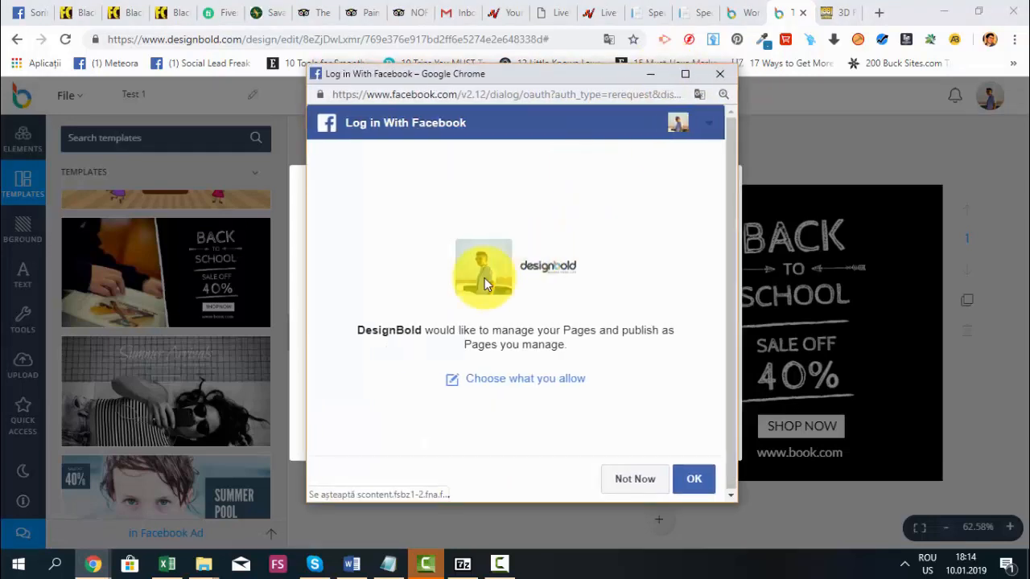
pyautogui.click(720, 73)
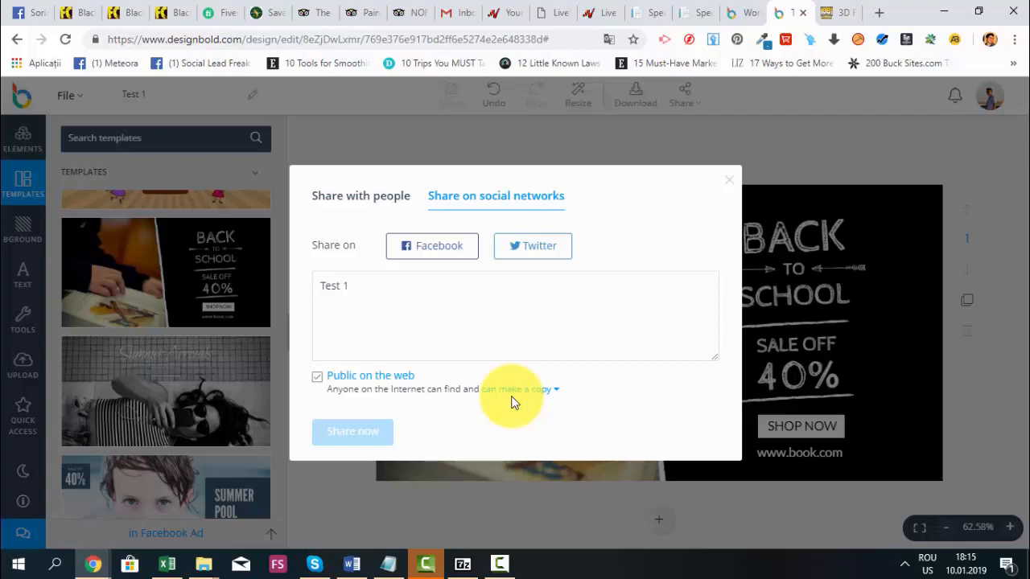
pyautogui.click(730, 180)
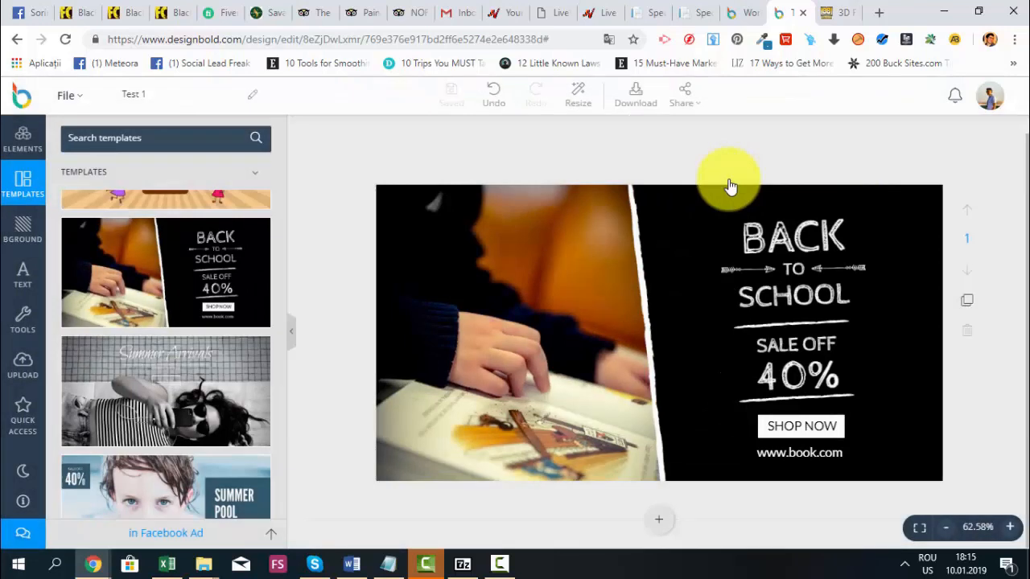